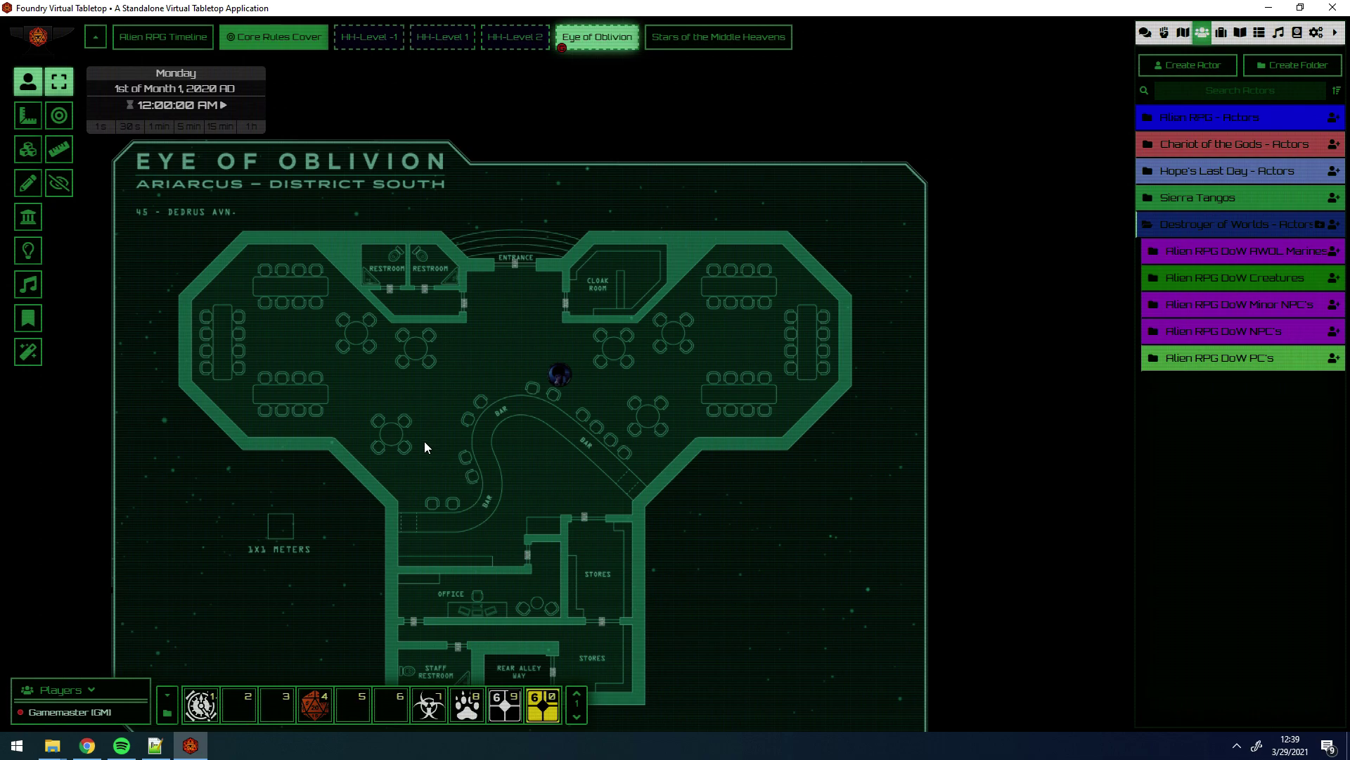
# Step: Move the Type-2 android token to the stools along the diagonal section of the bar on the Eye of Oblivion map
pyautogui.moveTo(425, 443); pyautogui.dragTo(465, 423)
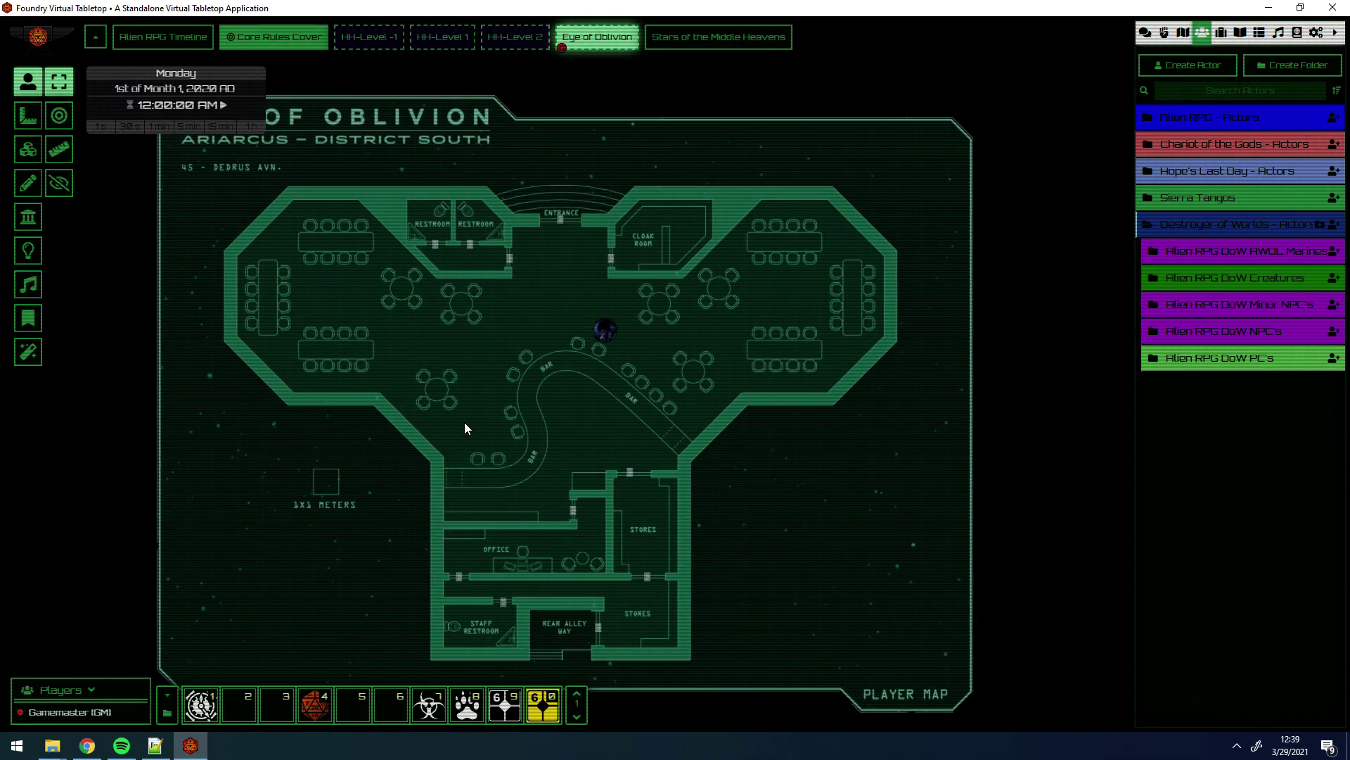
pyautogui.moveTo(396, 297); pyautogui.dragTo(424, 310)
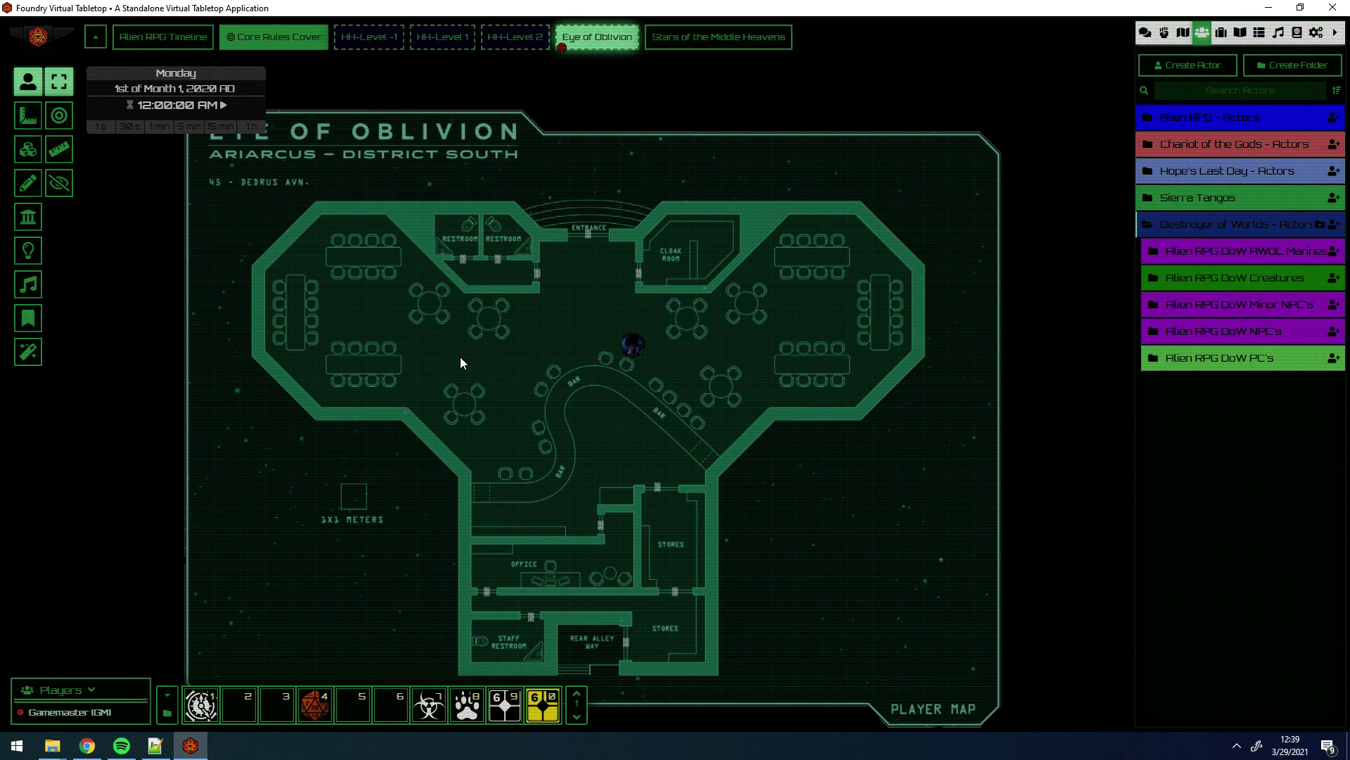
pyautogui.scroll(2, 605, 405)
pyautogui.moveTo(605, 405); pyautogui.dragTo(575, 454)
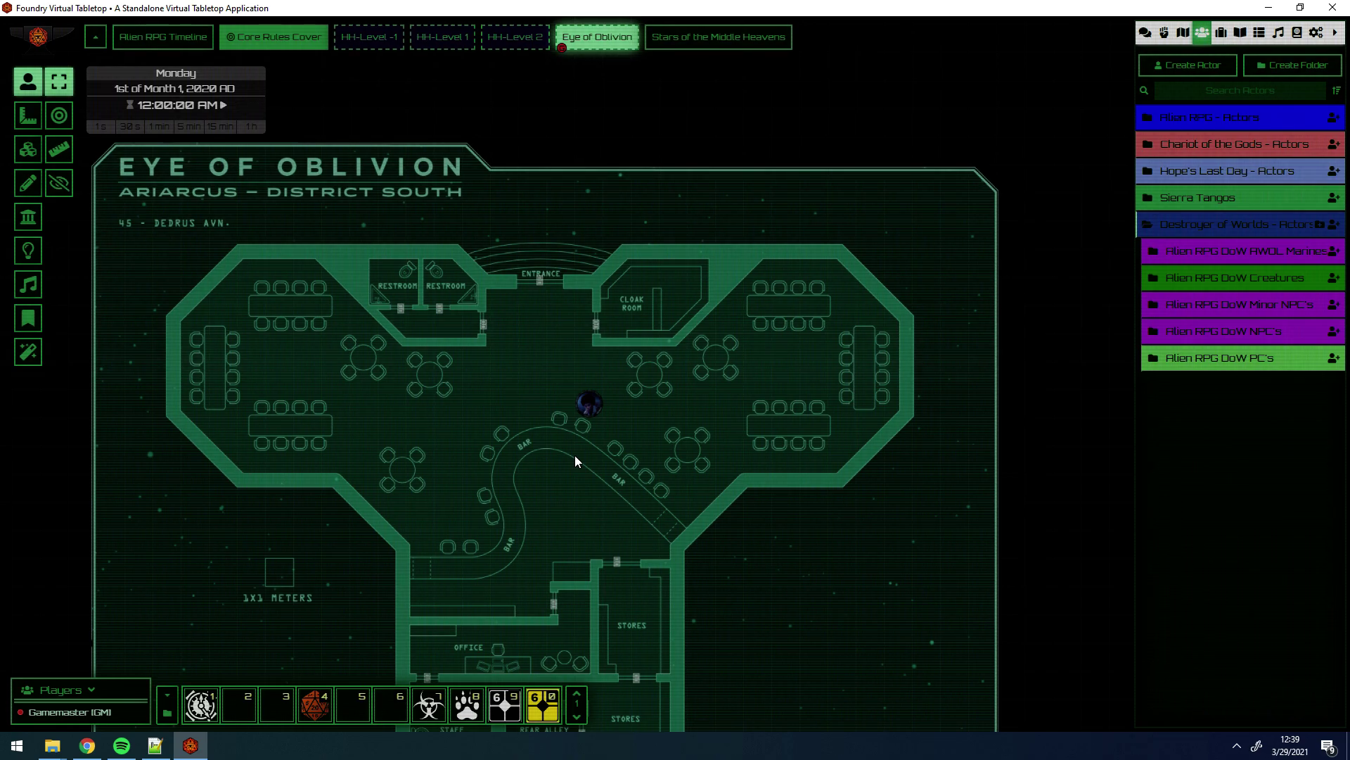
pyautogui.scroll(1, 592, 445)
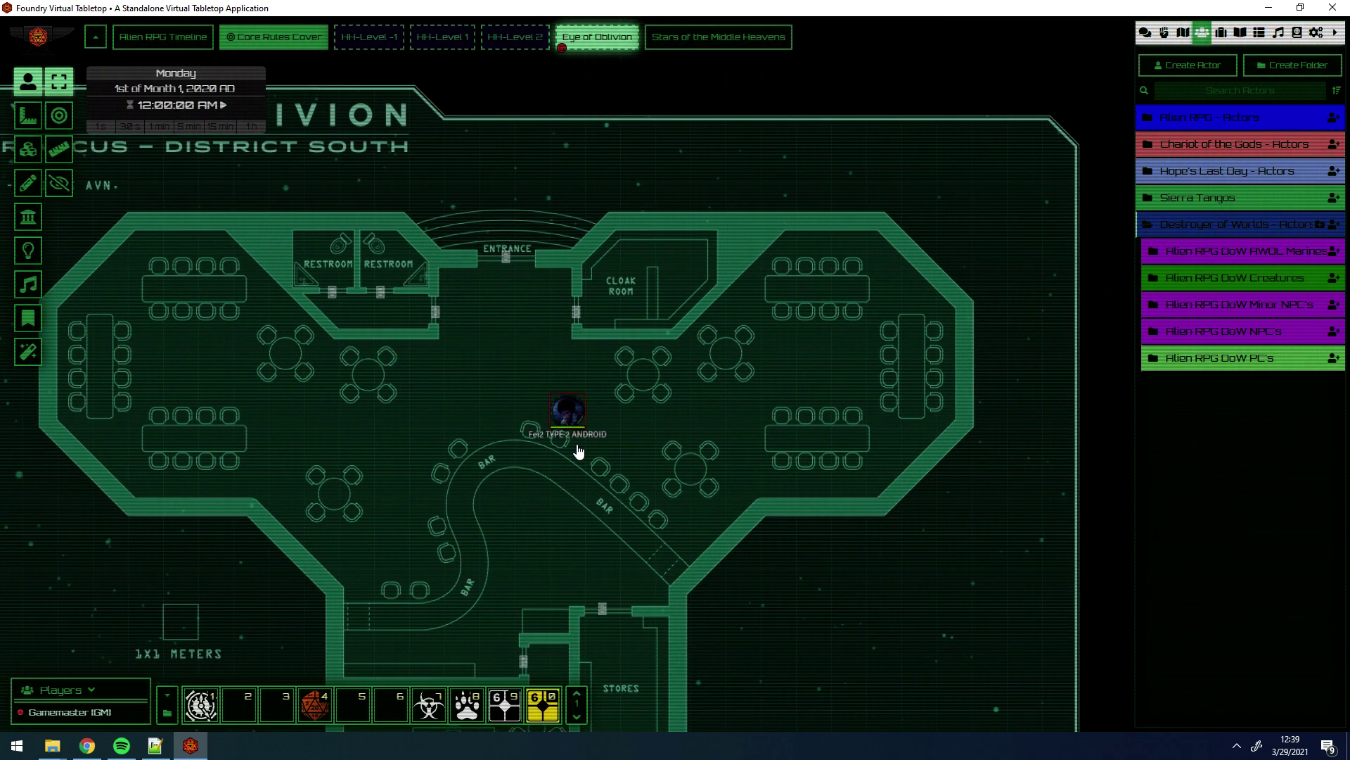
pyautogui.click(567, 408)
pyautogui.scroll(-1, 551, 434)
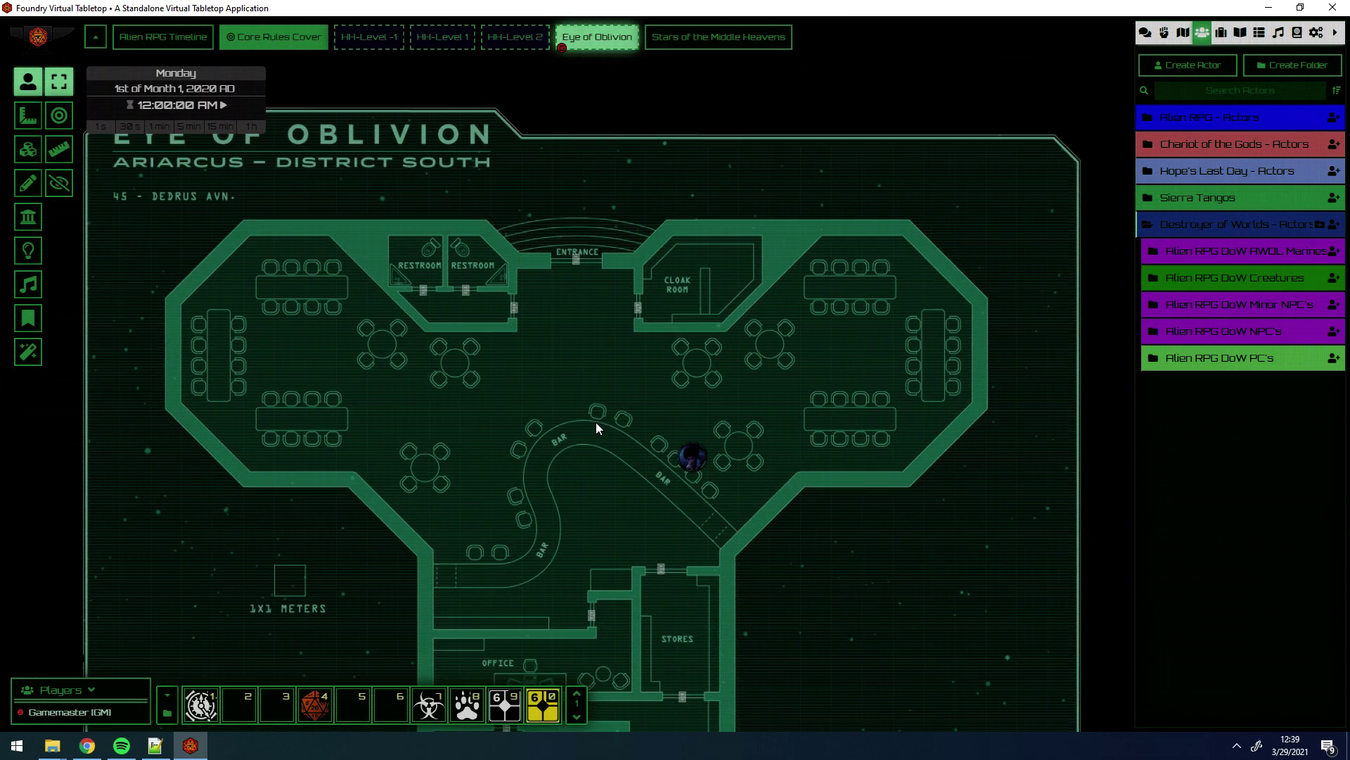
pyautogui.moveTo(589, 422); pyautogui.dragTo(638, 474)
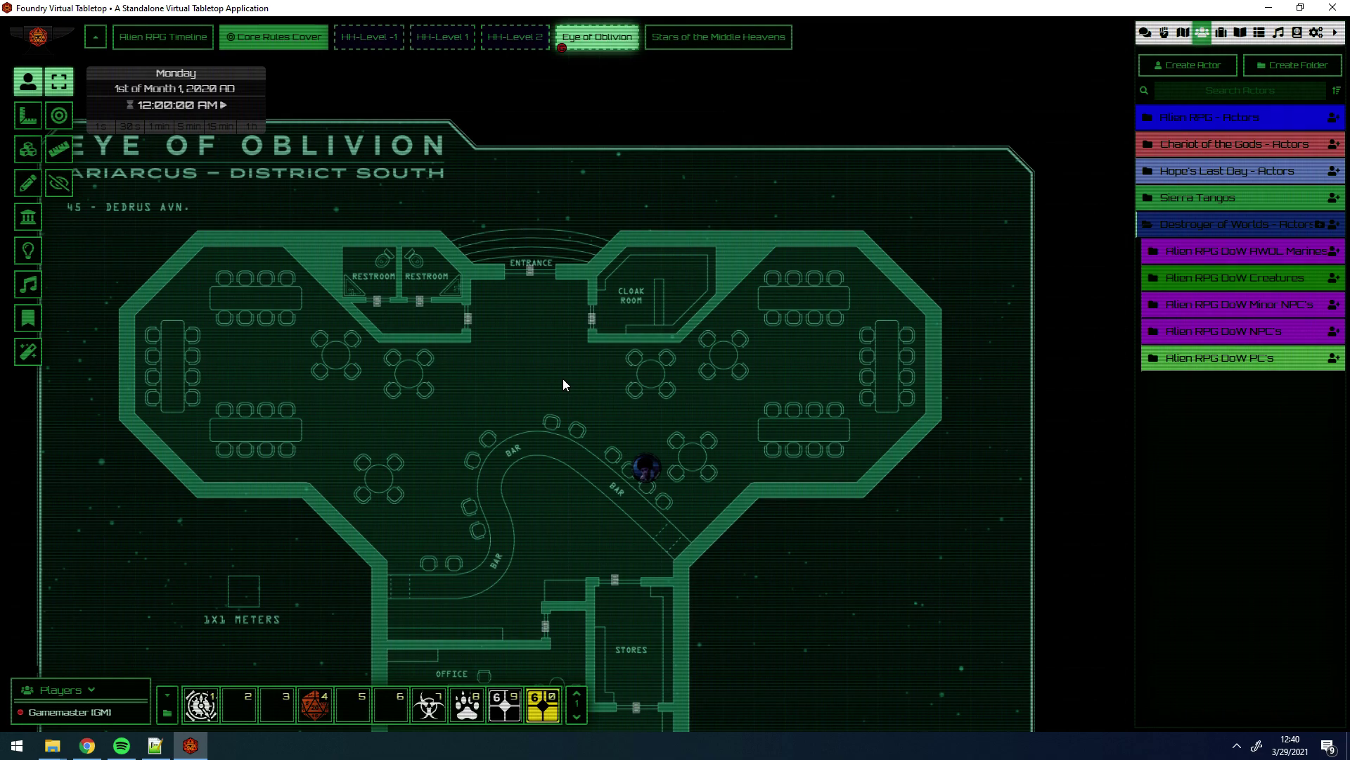
pyautogui.moveTo(573, 375); pyautogui.dragTo(364, 464)
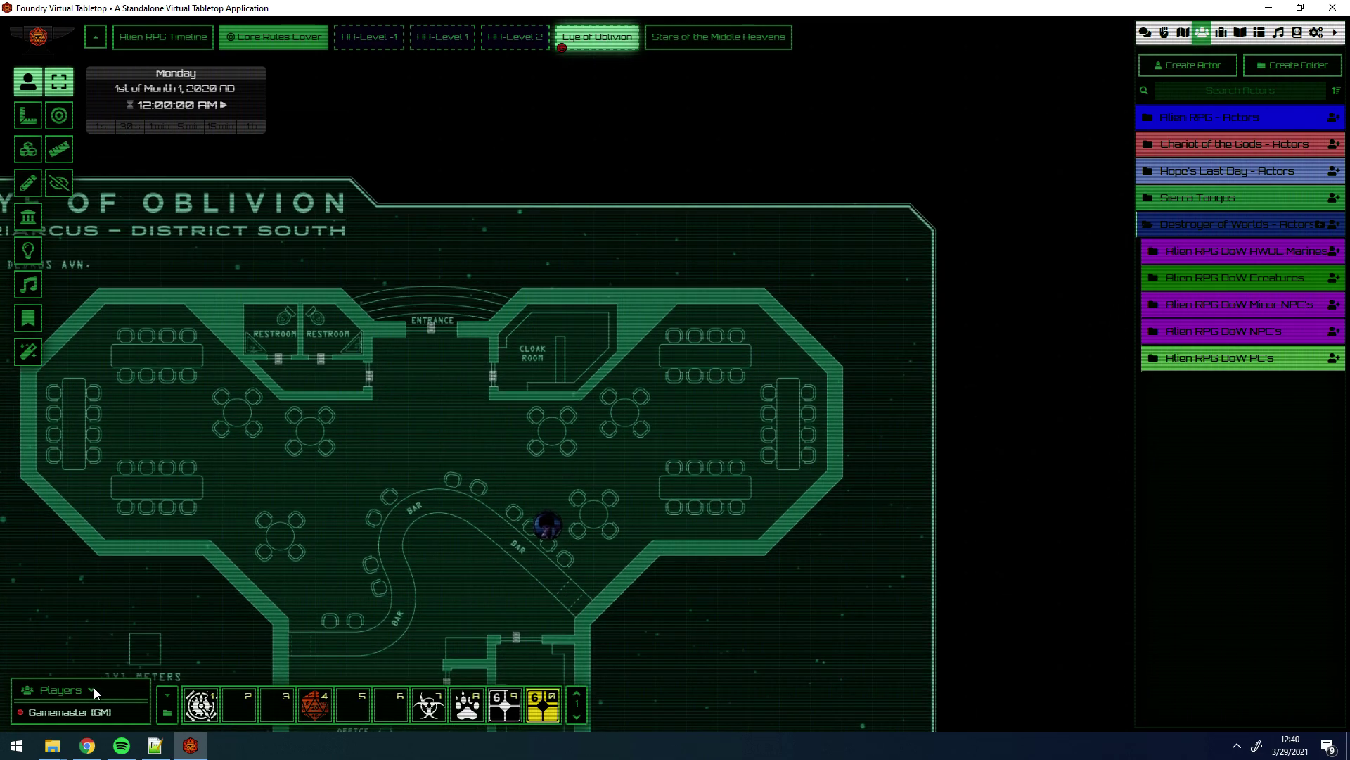
# Step: Switch to Chrome and examine the chartopia_roller.js macro code on GitHub, from the chart ID setting down to the request function
pyautogui.click(87, 745)
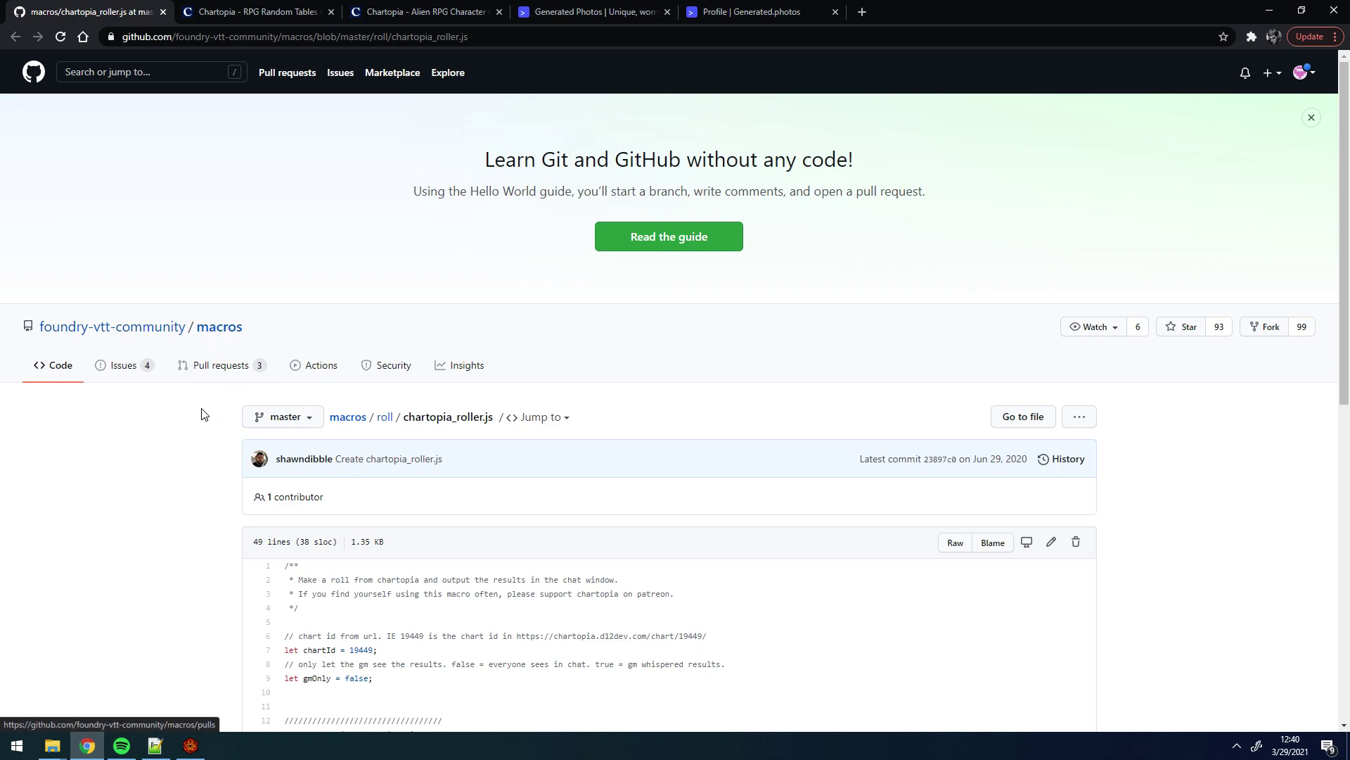
pyautogui.scroll(-3, 242, 446)
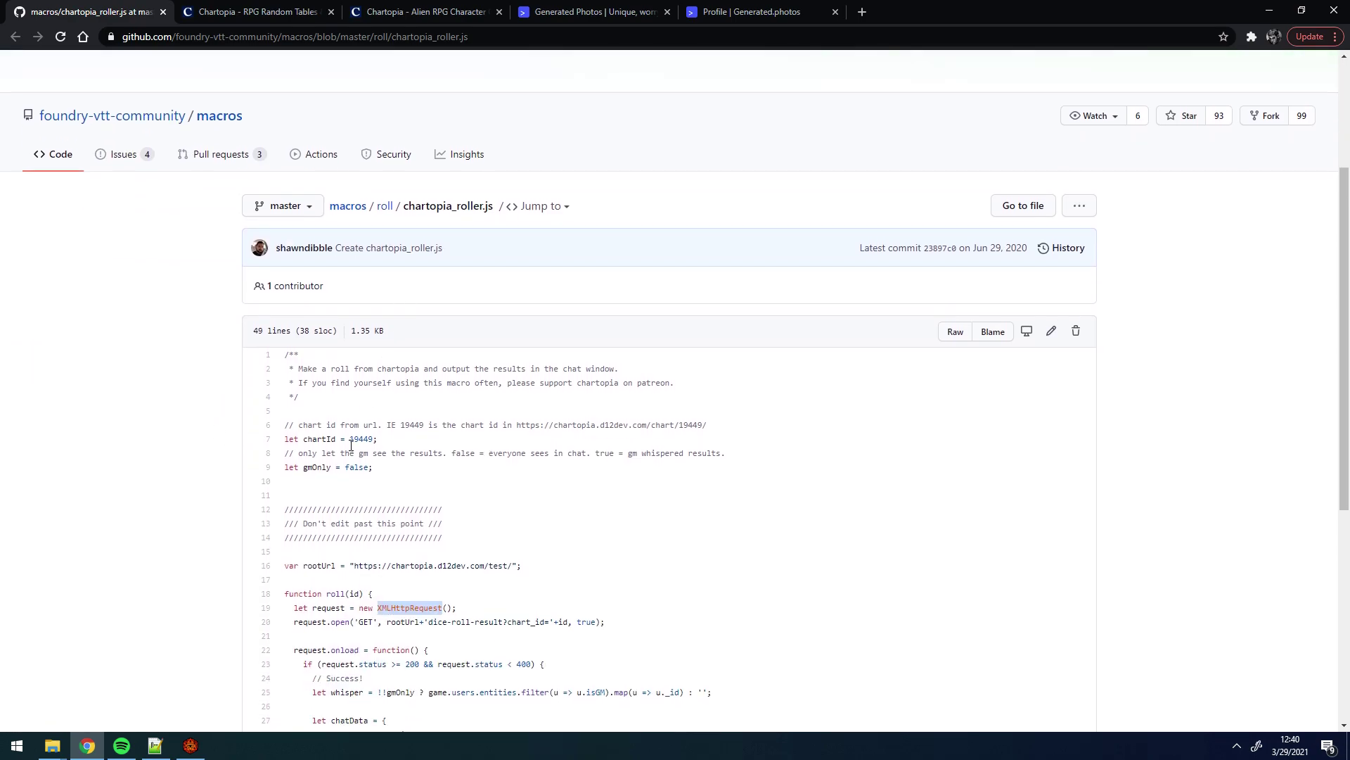
pyautogui.scroll(-2, 351, 446)
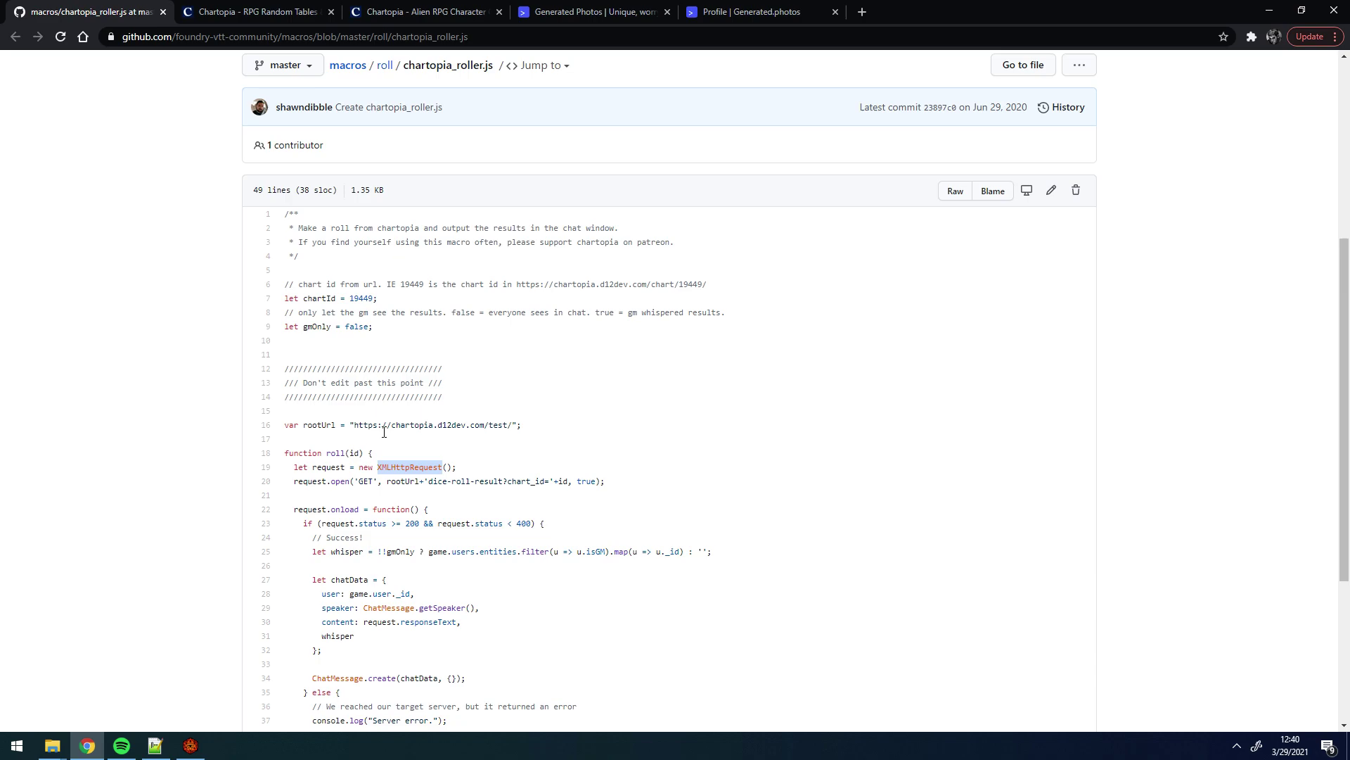
pyautogui.scroll(-4, 450, 431)
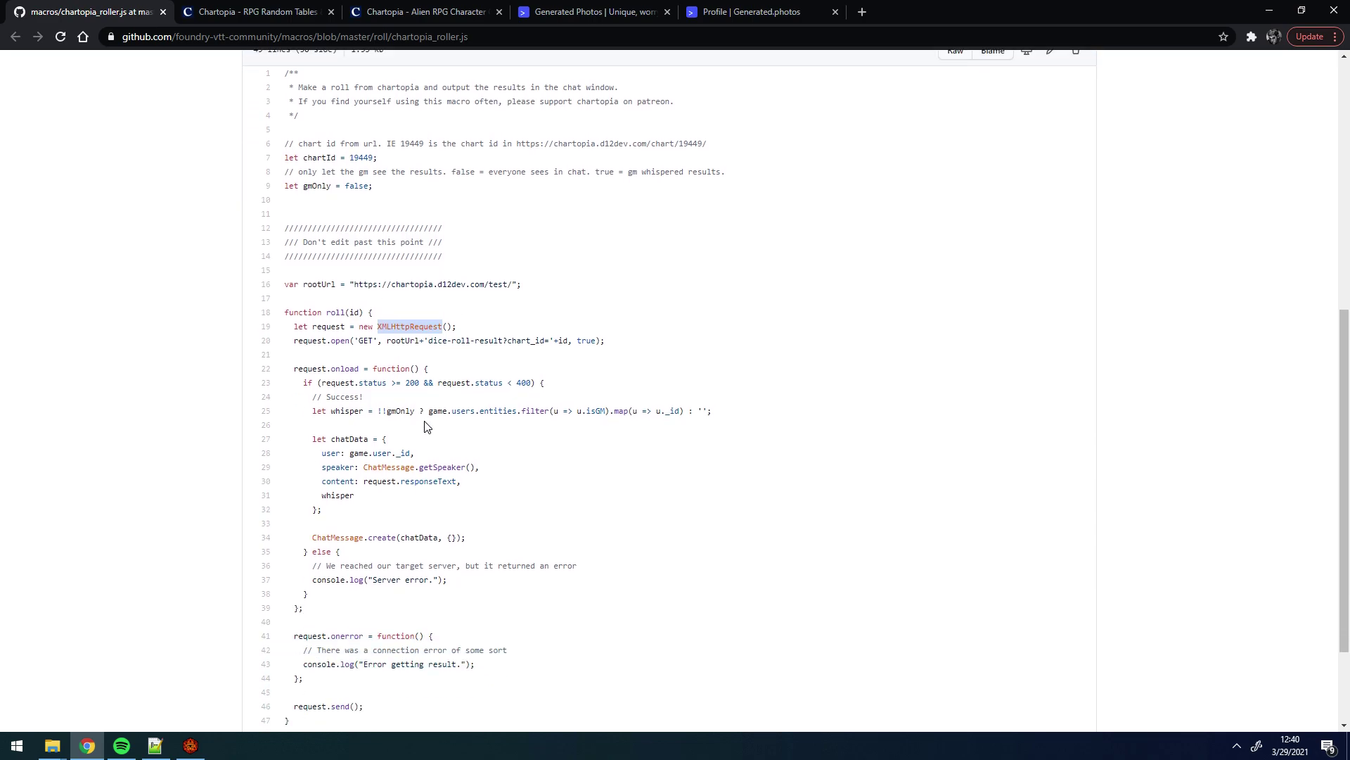
# Step: Browse Chartopia's featured charts and library, and open the Name Generator chart
pyautogui.hotkey('ctrl', 'Tab')
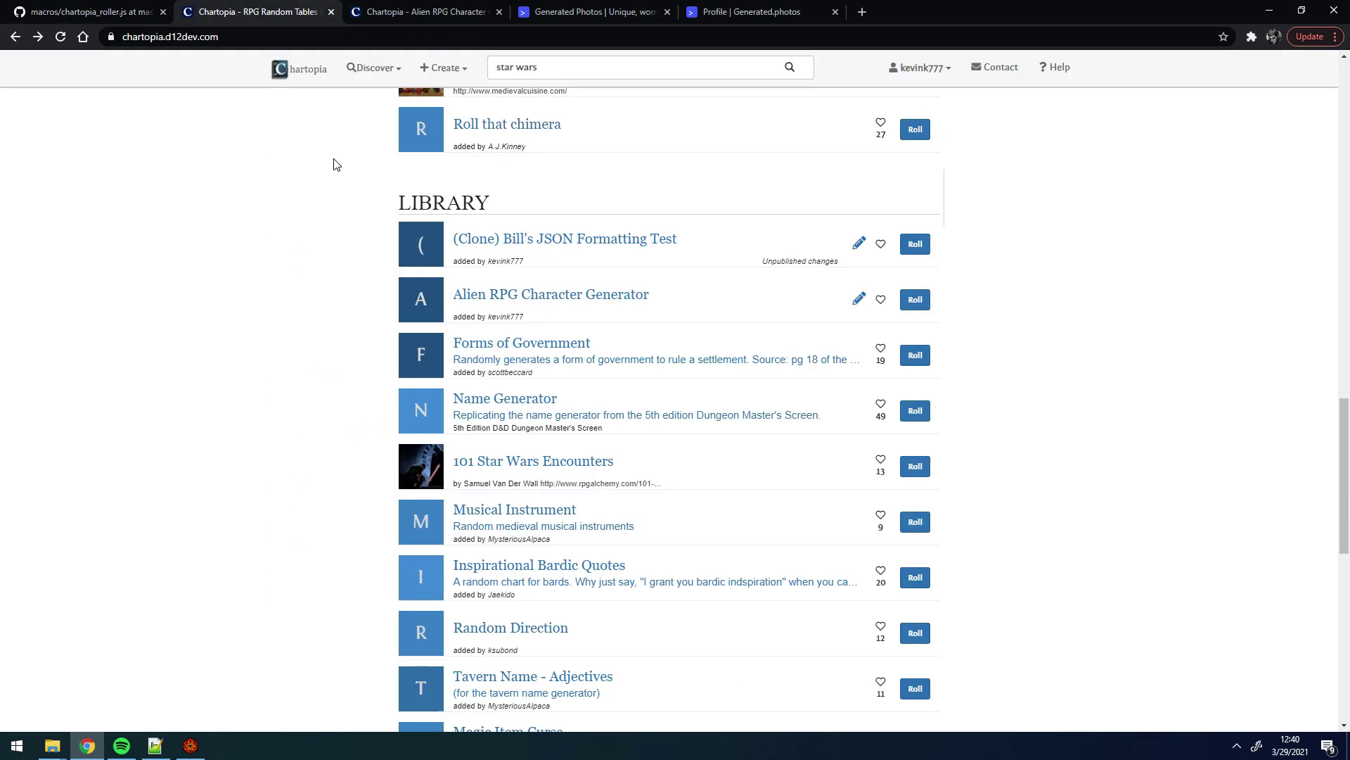
pyautogui.scroll(7, 291, 331)
pyautogui.scroll(2, 292, 333)
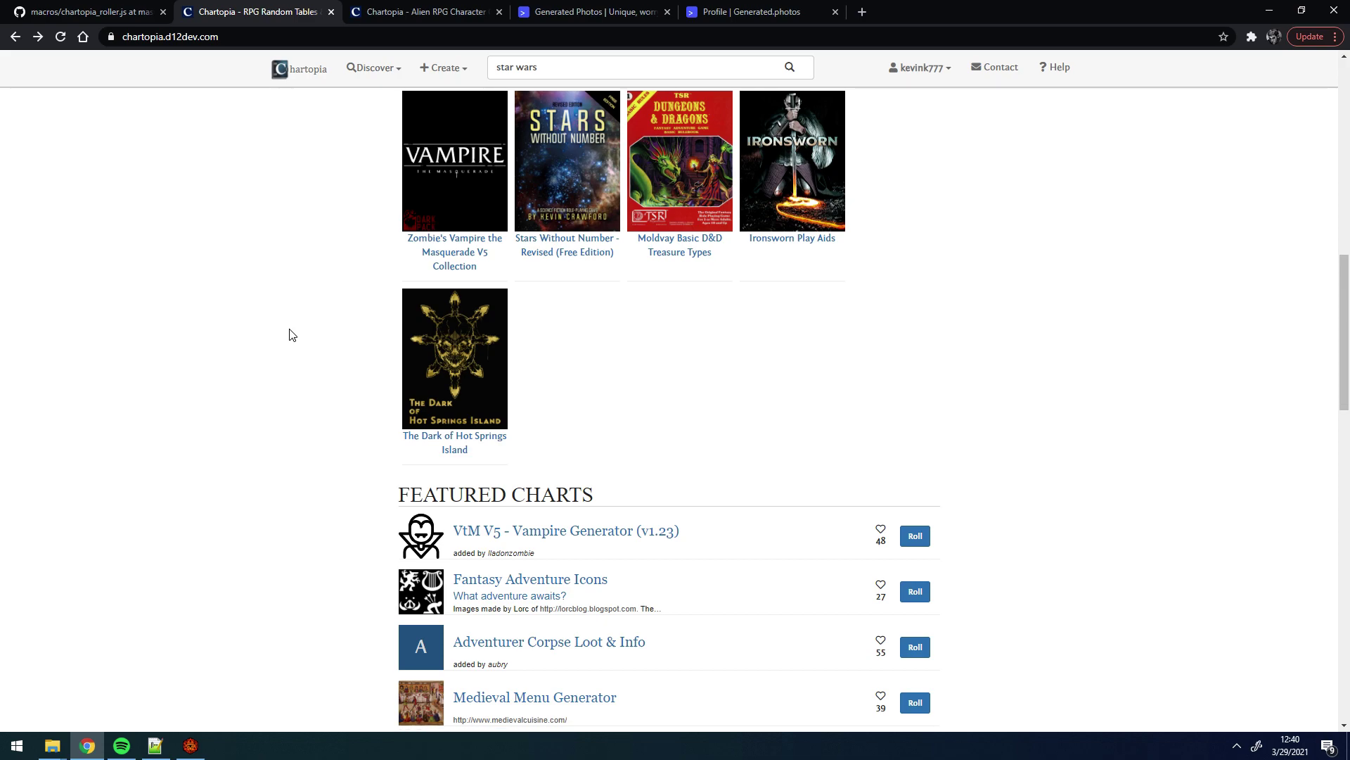
pyautogui.scroll(-8, 289, 335)
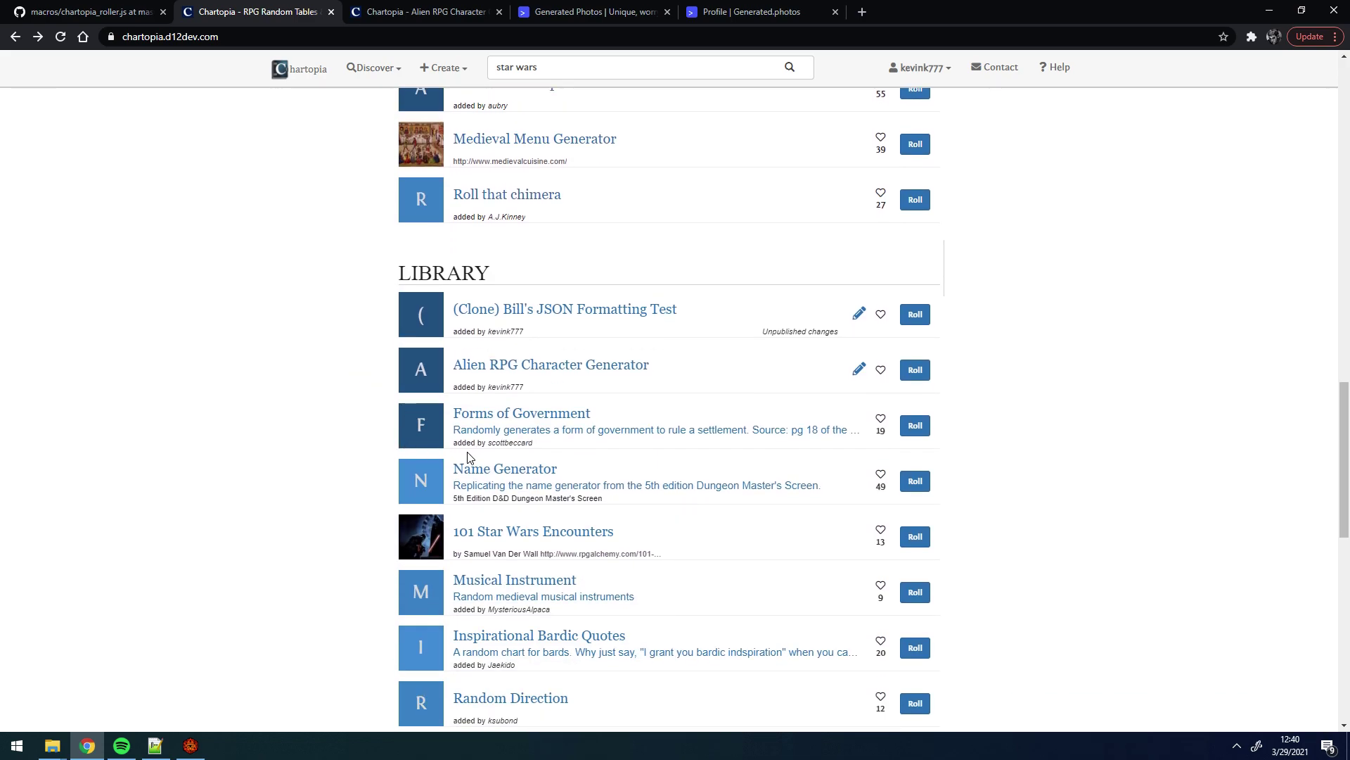
pyautogui.click(539, 471)
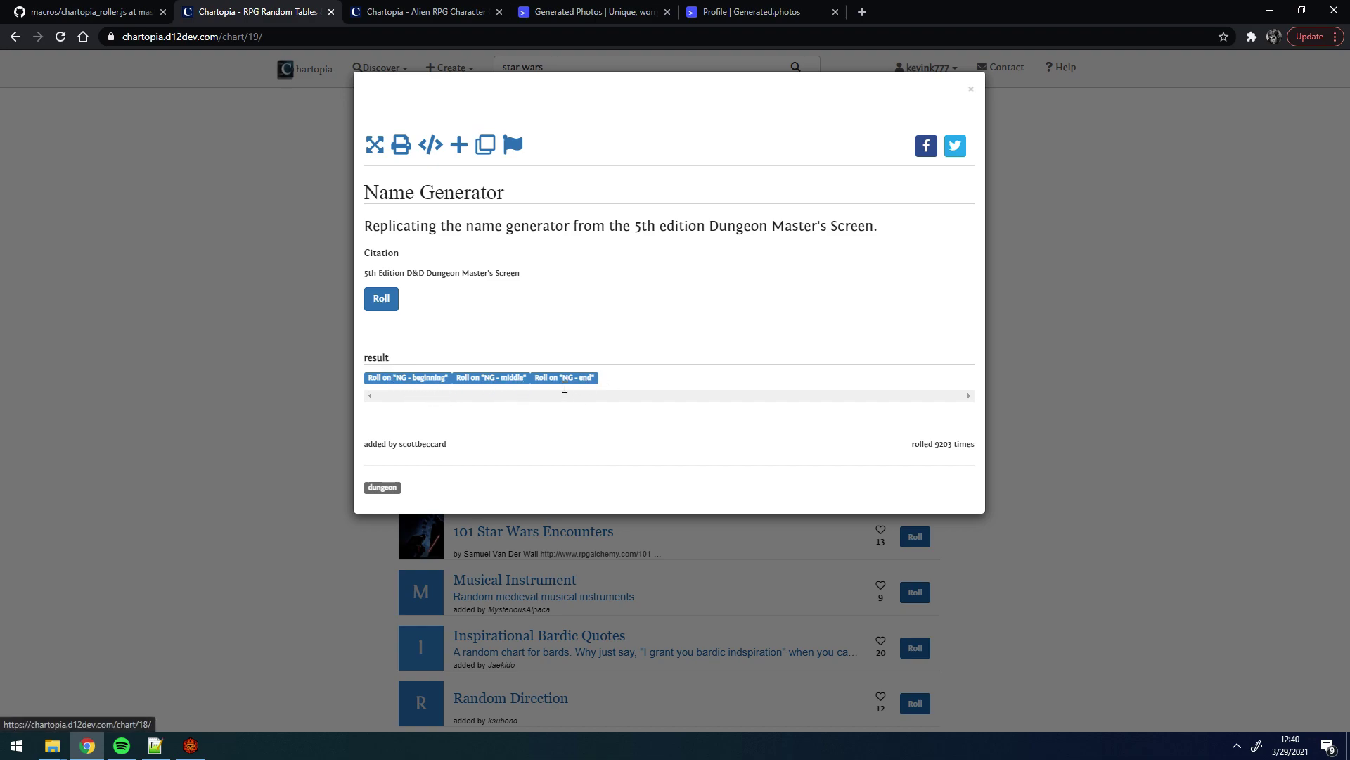
# Step: Roll repeatedly on the Name Generator chart, and close the roll results and the chart
pyautogui.click(381, 302)
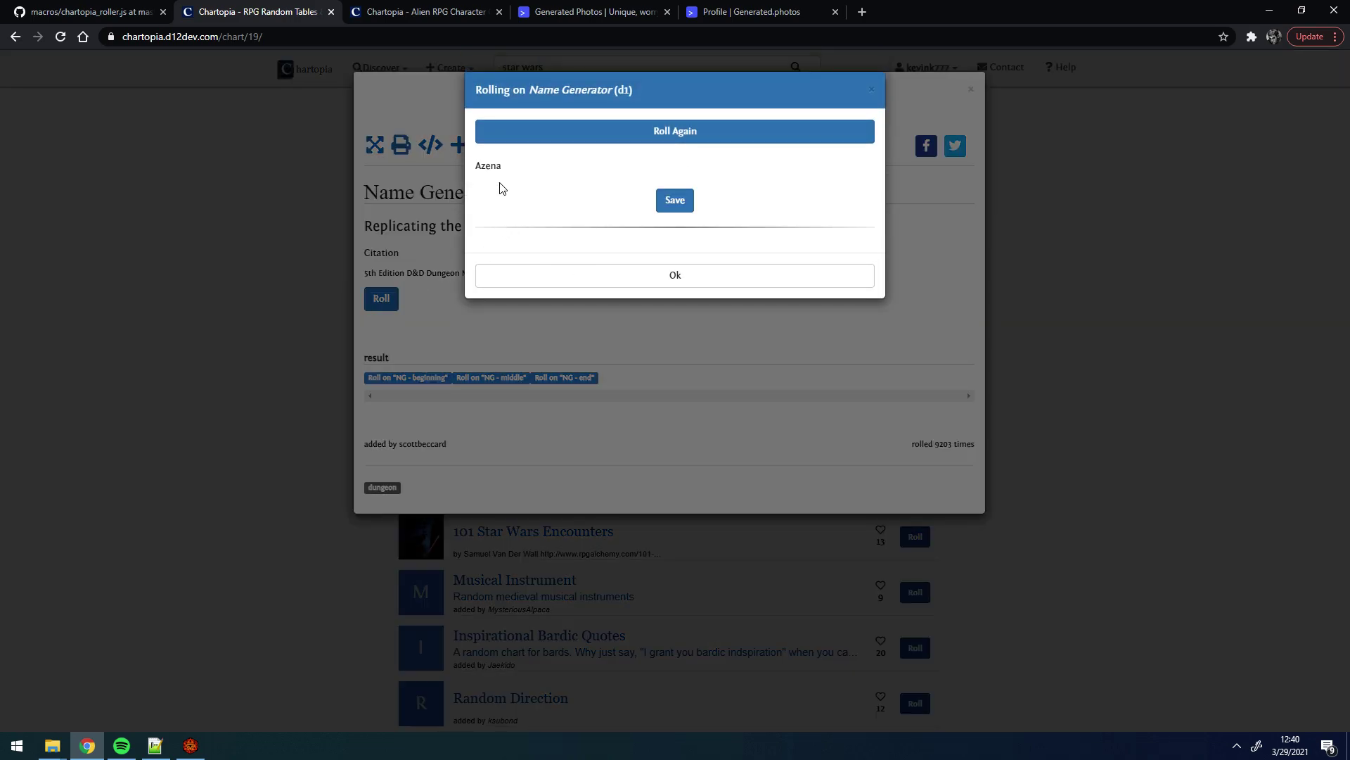
pyautogui.click(566, 135)
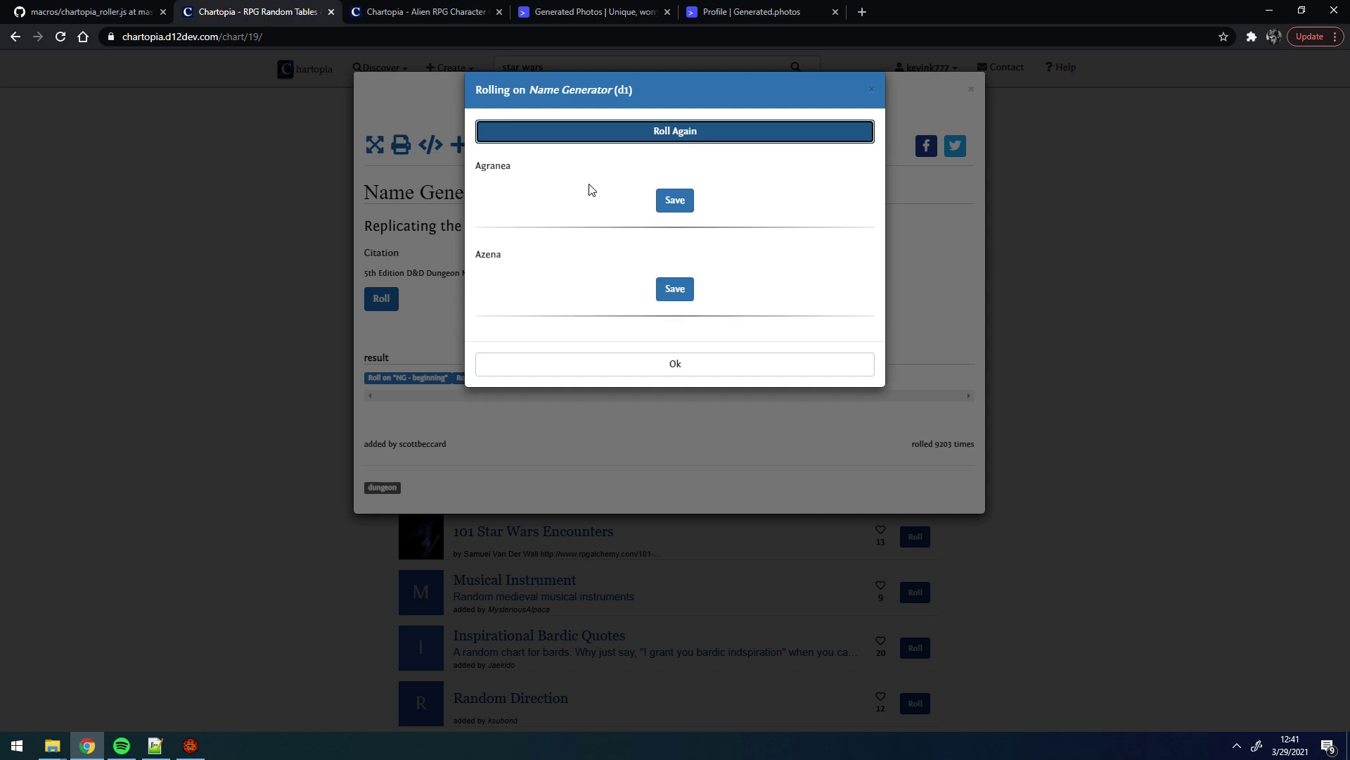
pyautogui.click(631, 138)
pyautogui.click(632, 139)
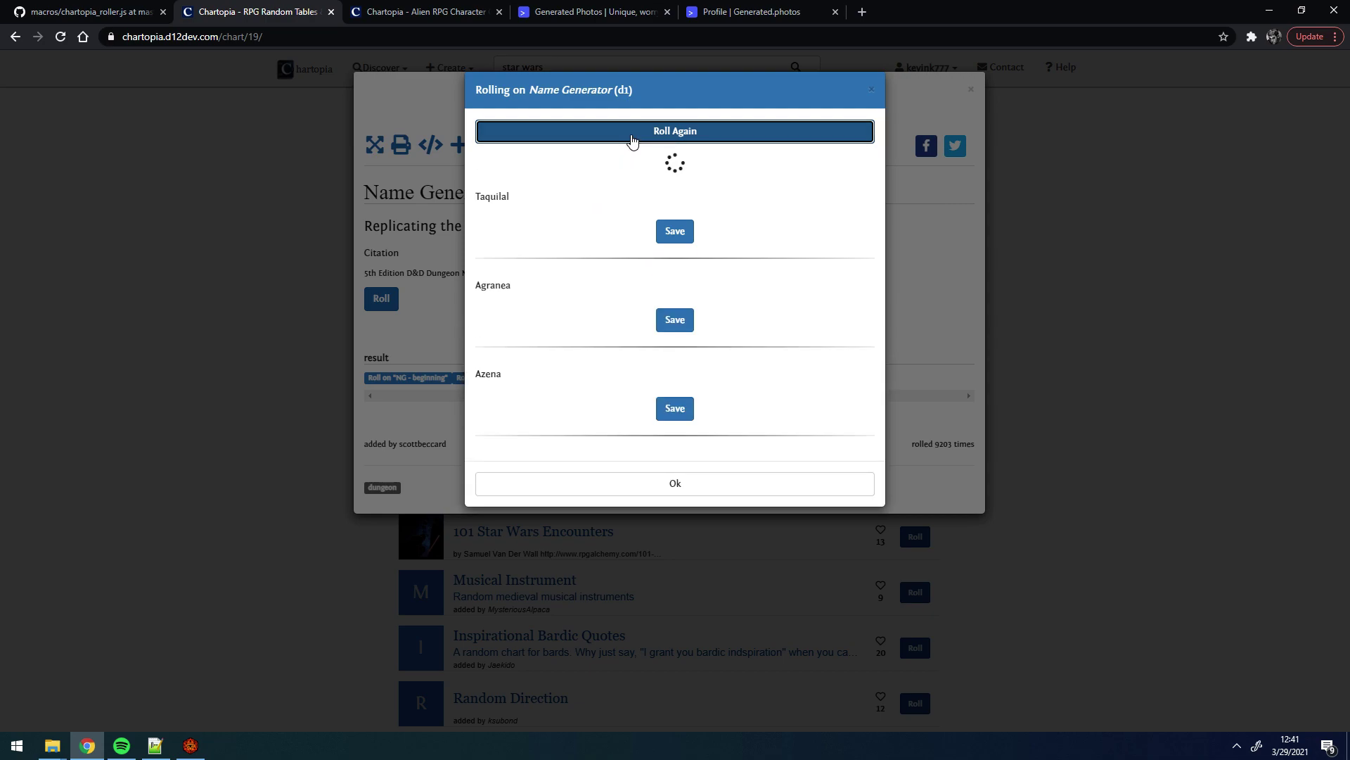
pyautogui.click(636, 139)
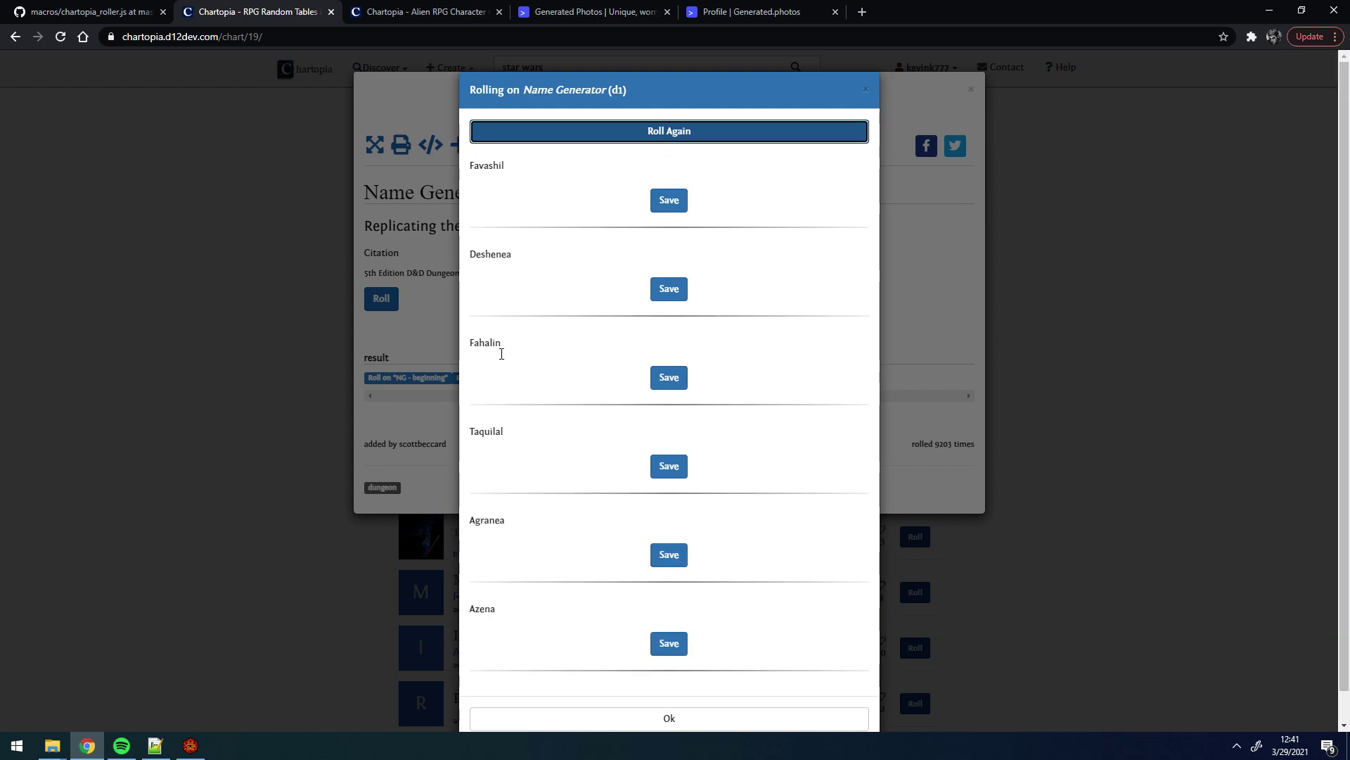
pyautogui.click(622, 721)
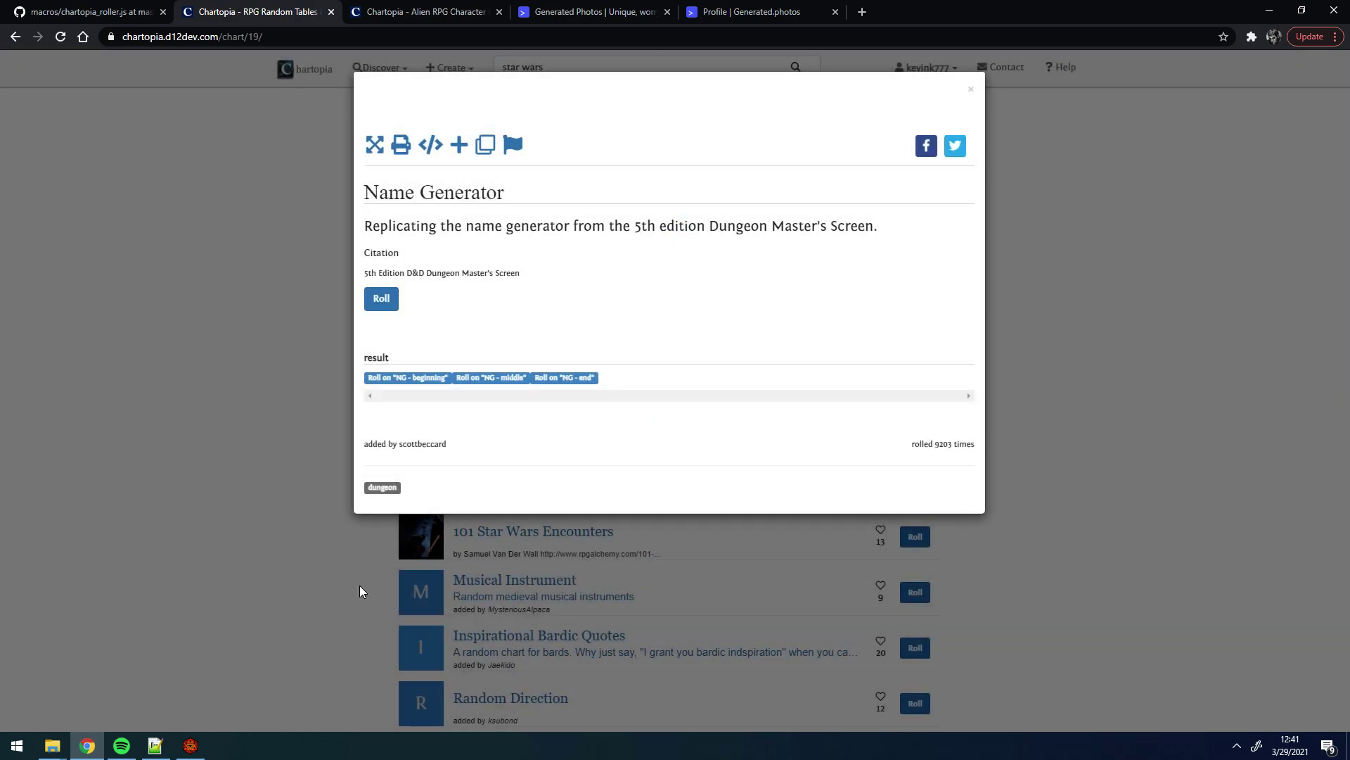
pyautogui.click(311, 574)
pyautogui.scroll(2, 304, 455)
# Step: Bring up the Alien RPG Character Generator chart being edited in Chartopia and examine its template code down to the output fields
pyautogui.click(426, 12)
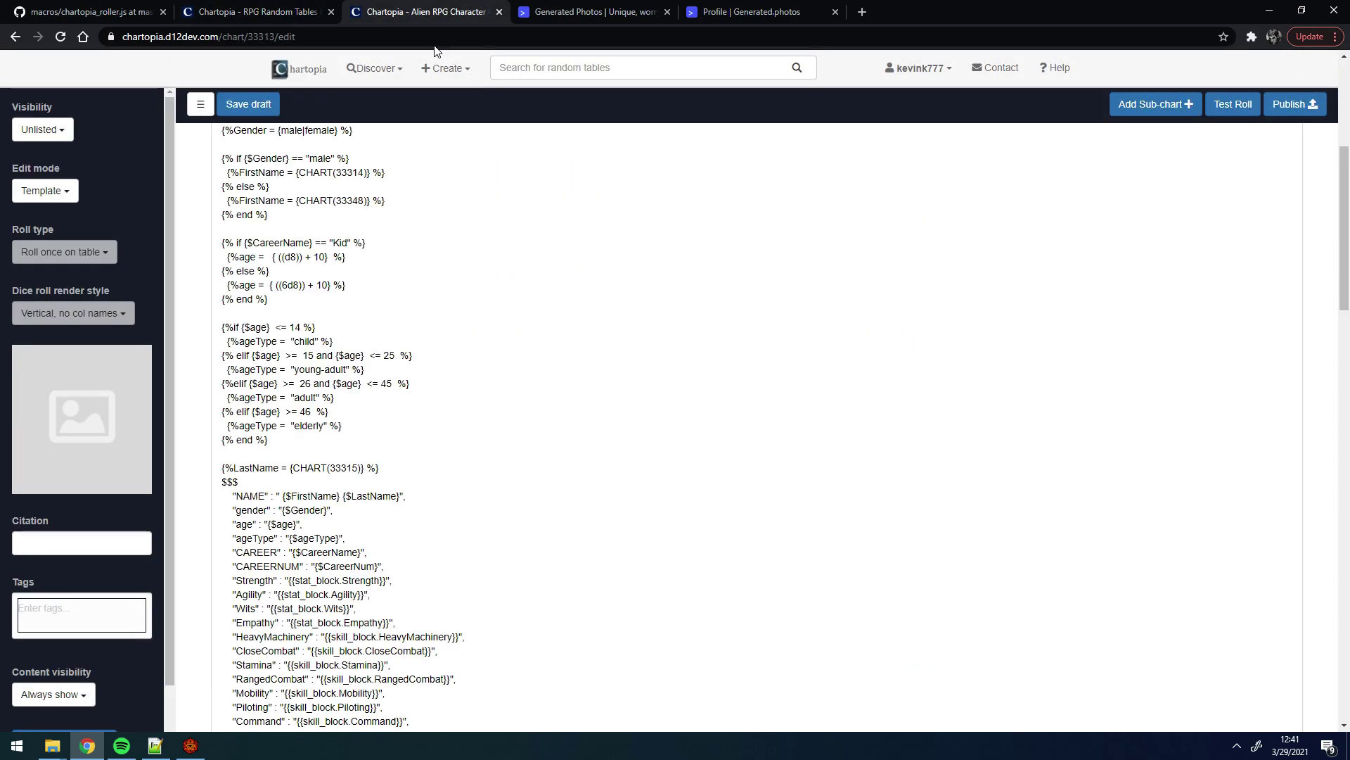
pyautogui.scroll(5, 447, 349)
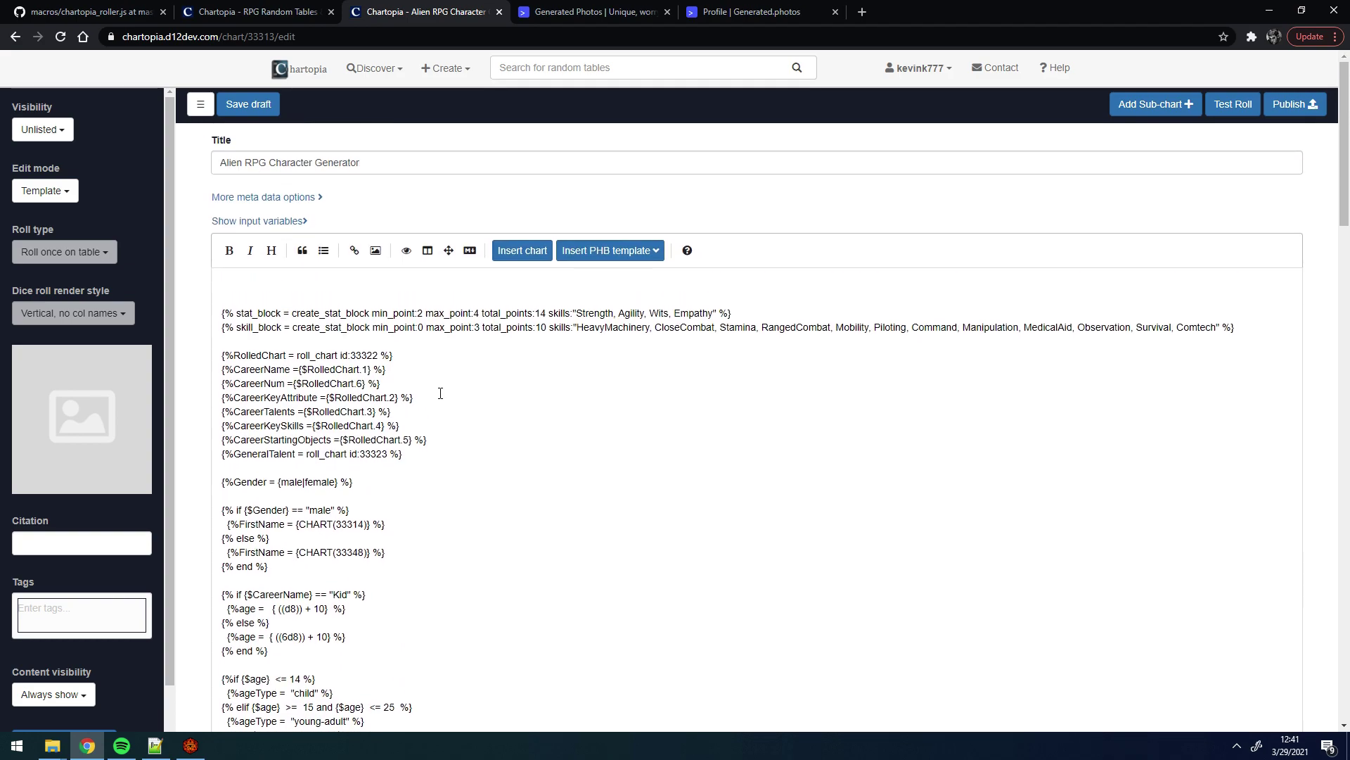
pyautogui.scroll(-5, 486, 441)
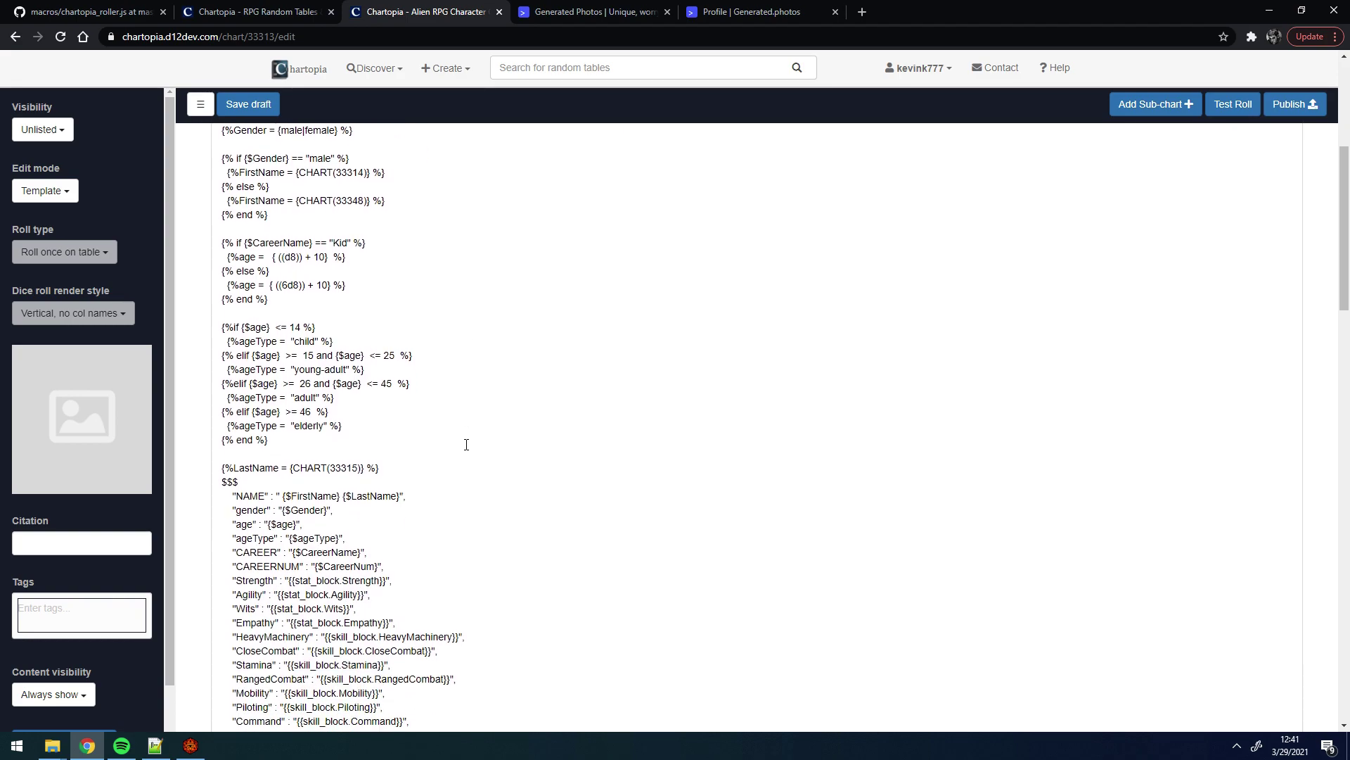
pyautogui.scroll(-3, 455, 450)
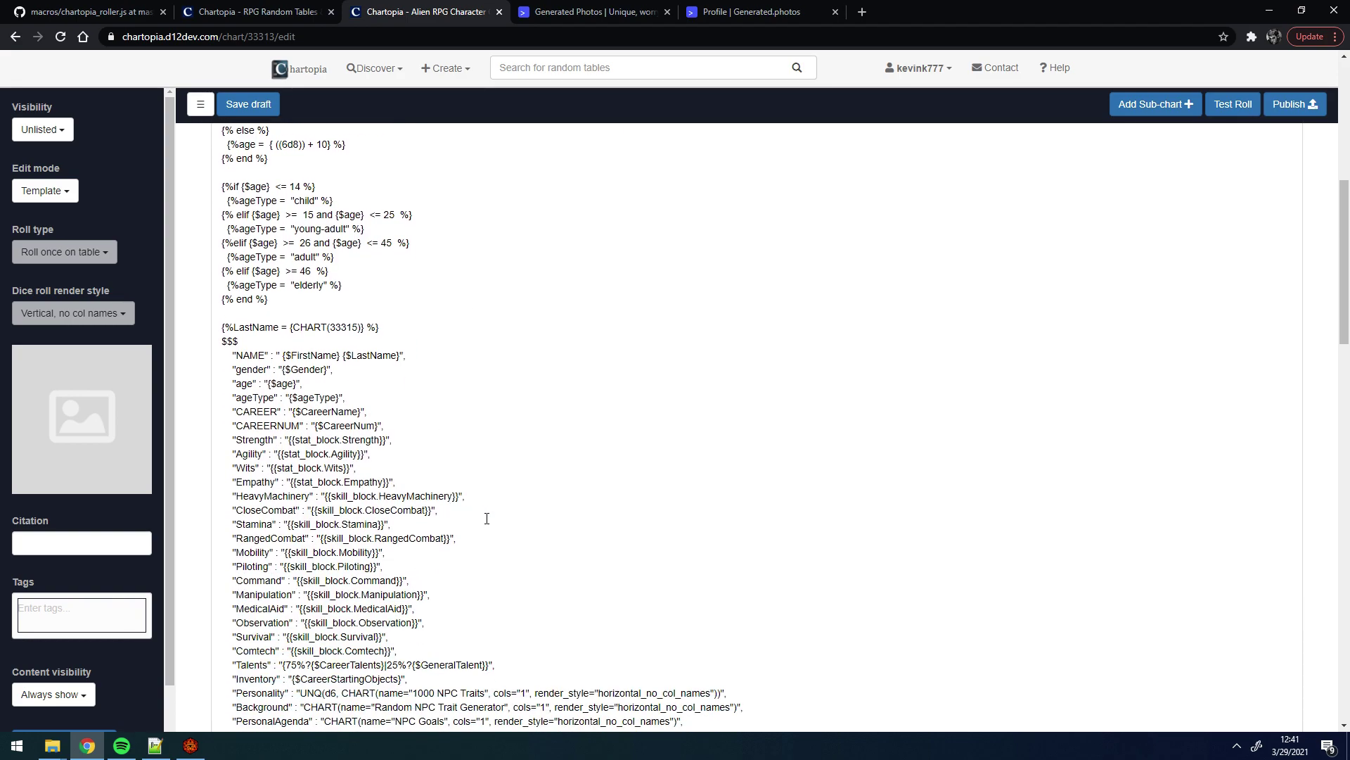
# Step: Test roll the Alien RPG Character Generator, check the name, background and personal agenda fields, and close the result
pyautogui.click(1233, 104)
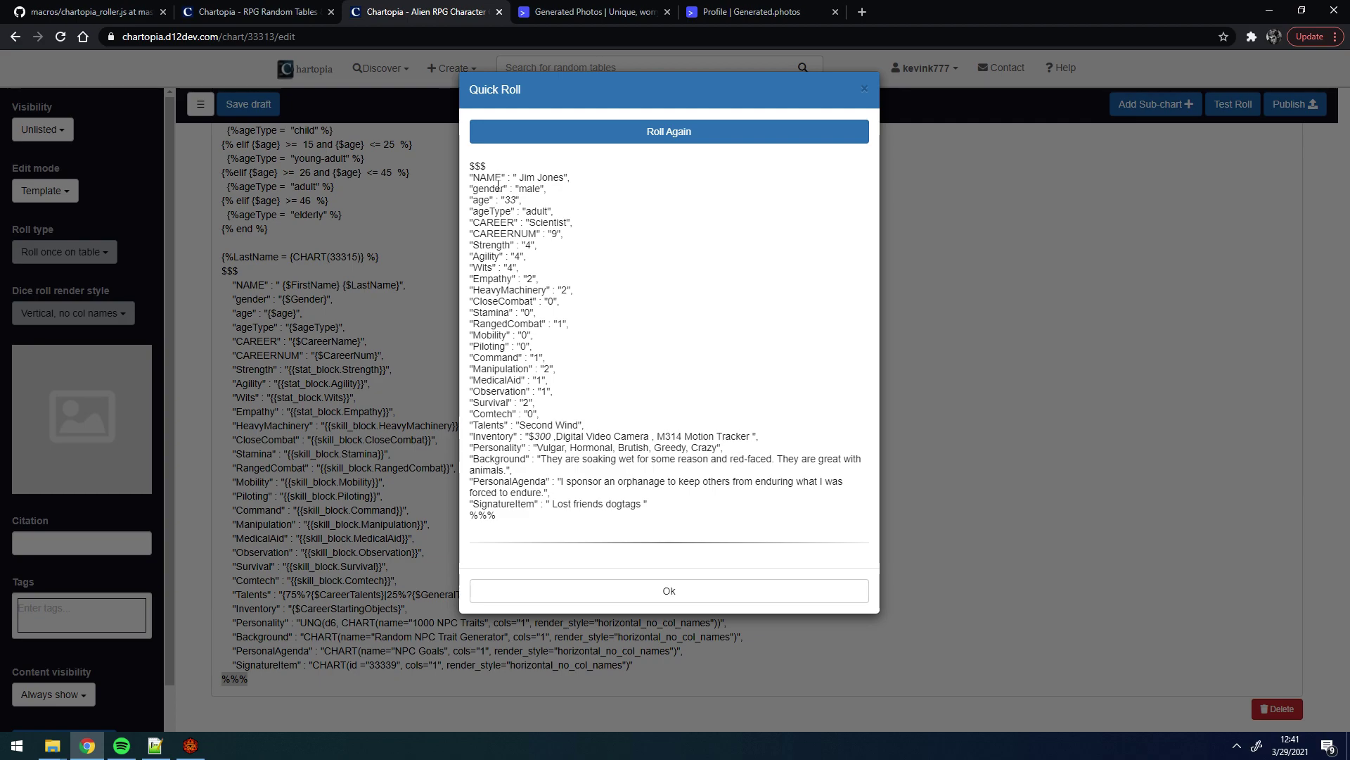
pyautogui.doubleClick(498, 180)
pyautogui.click(548, 183)
pyautogui.doubleClick(484, 458)
pyautogui.click(486, 485)
pyautogui.click(627, 598)
# Step: Switch to Foundry Virtual Tabletop and generate three Alien RPG characters with the hotbar macro, leaving the procedural image option off
pyautogui.click(190, 747)
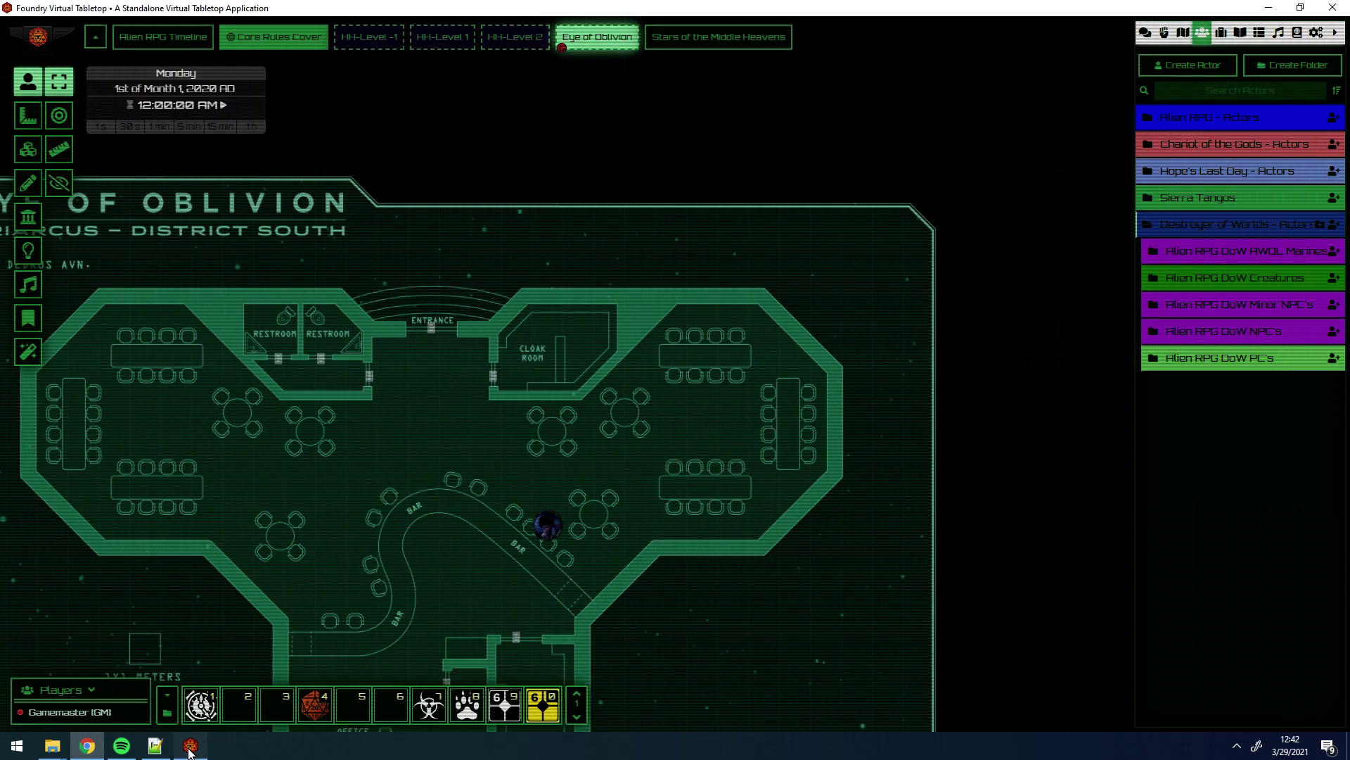
pyautogui.click(315, 703)
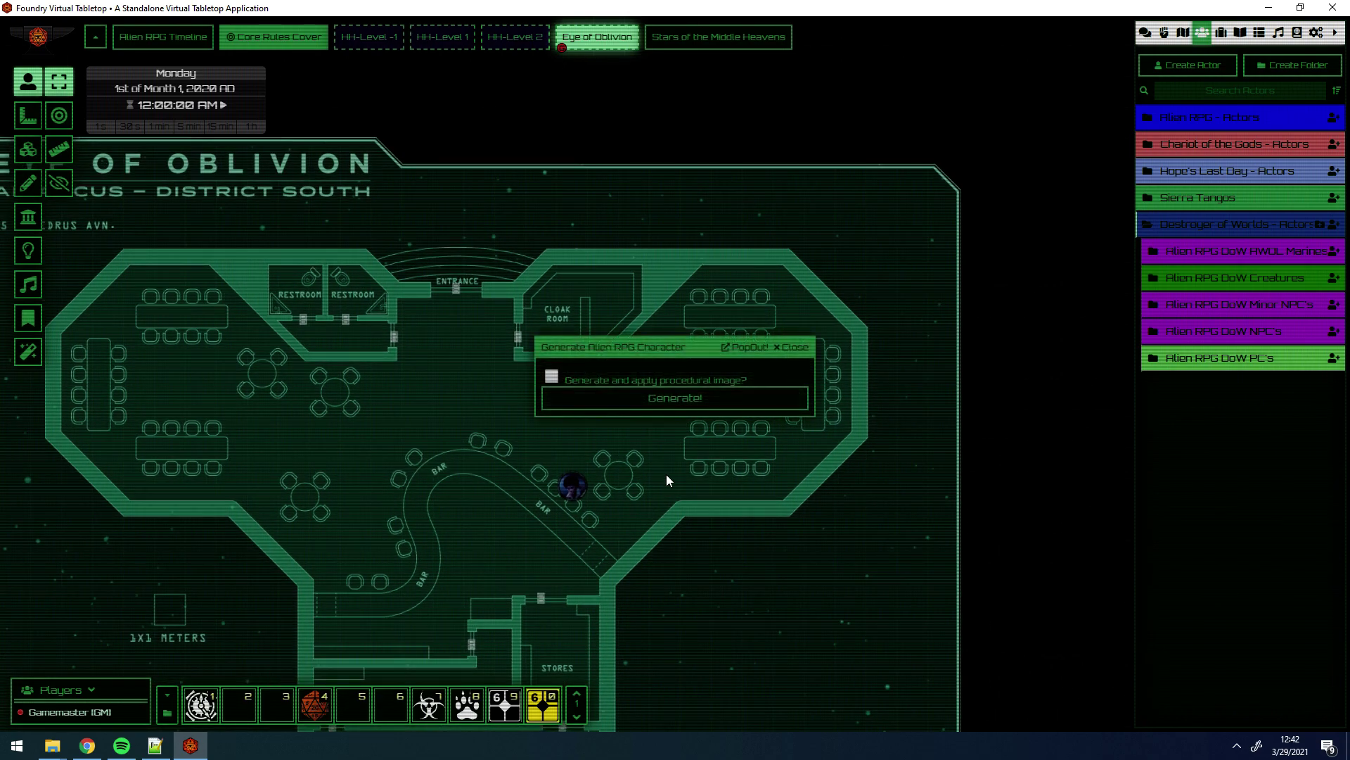
pyautogui.click(683, 398)
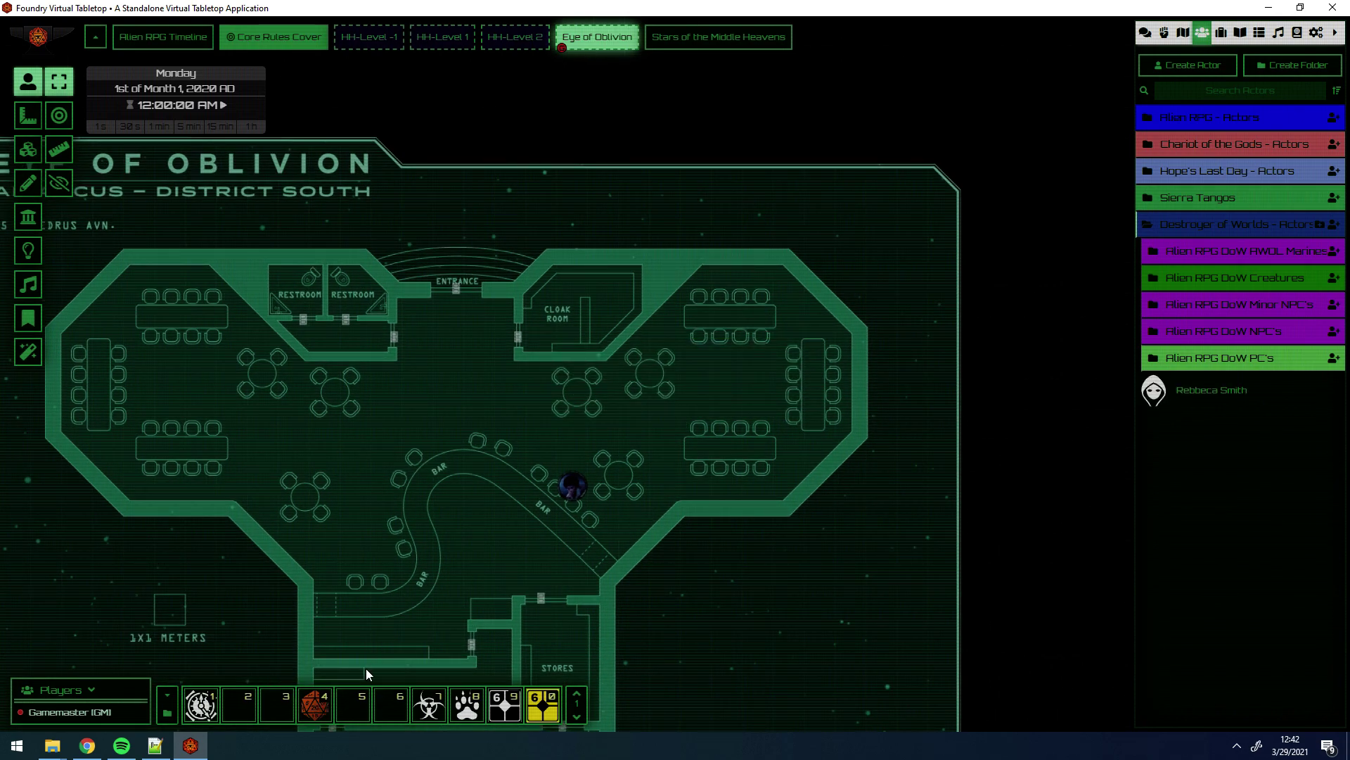
pyautogui.click(315, 703)
pyautogui.click(665, 399)
pyautogui.press('4')
pyautogui.click(665, 398)
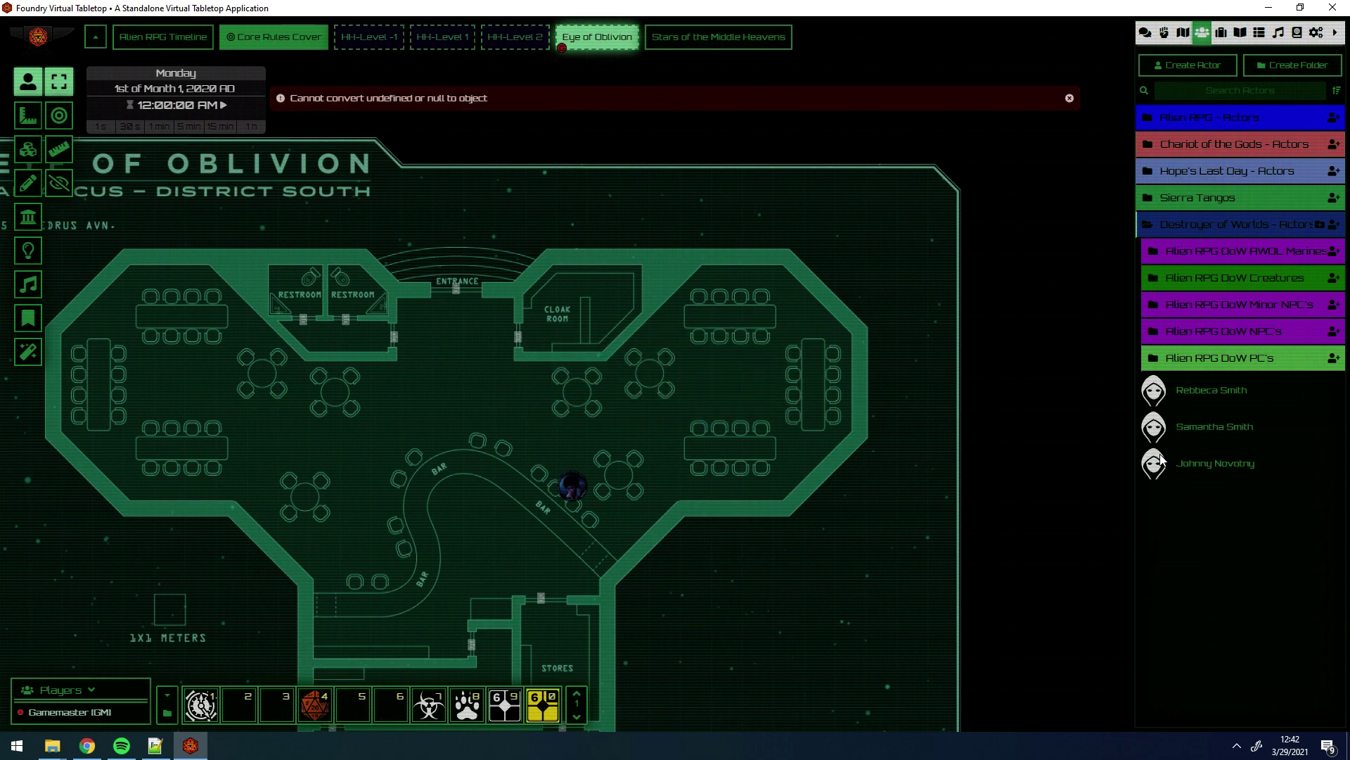
# Step: Place the first two generated characters as tokens above the bar, and shift the first token up beside the round table
pyautogui.moveTo(1211, 395); pyautogui.dragTo(441, 416)
pyautogui.moveTo(1206, 426); pyautogui.dragTo(556, 397)
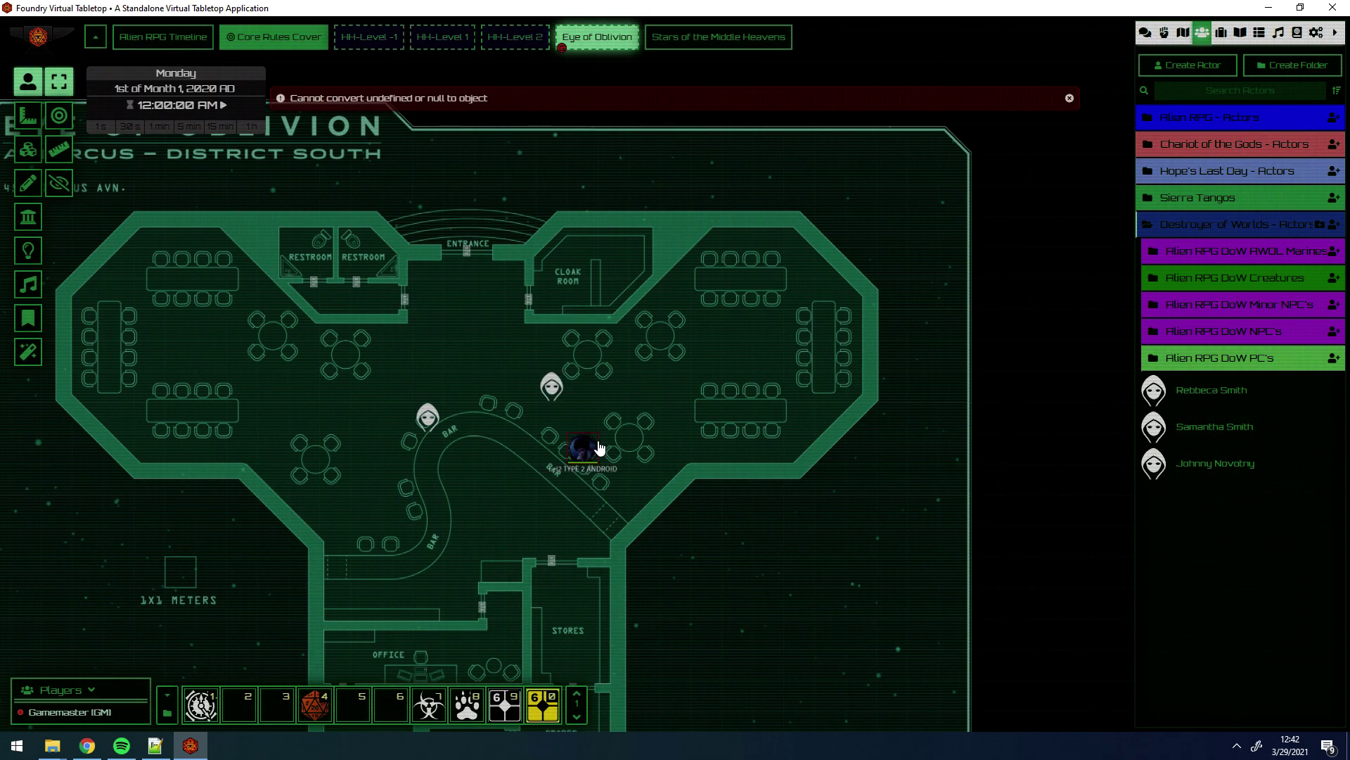
pyautogui.moveTo(430, 425); pyautogui.dragTo(403, 399)
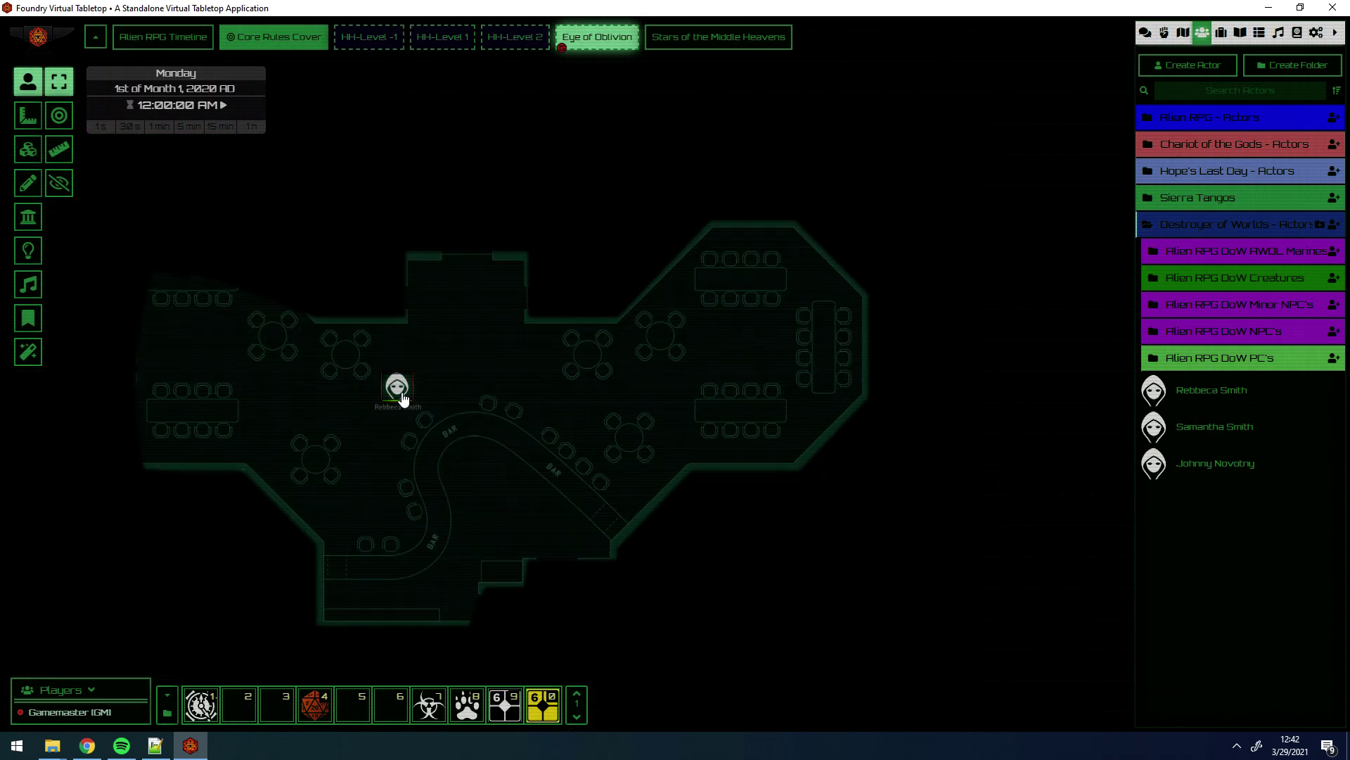
# Step: Open the first generated character's sheet and review its personal agenda, signature item, skills and talents
pyautogui.doubleClick(403, 399)
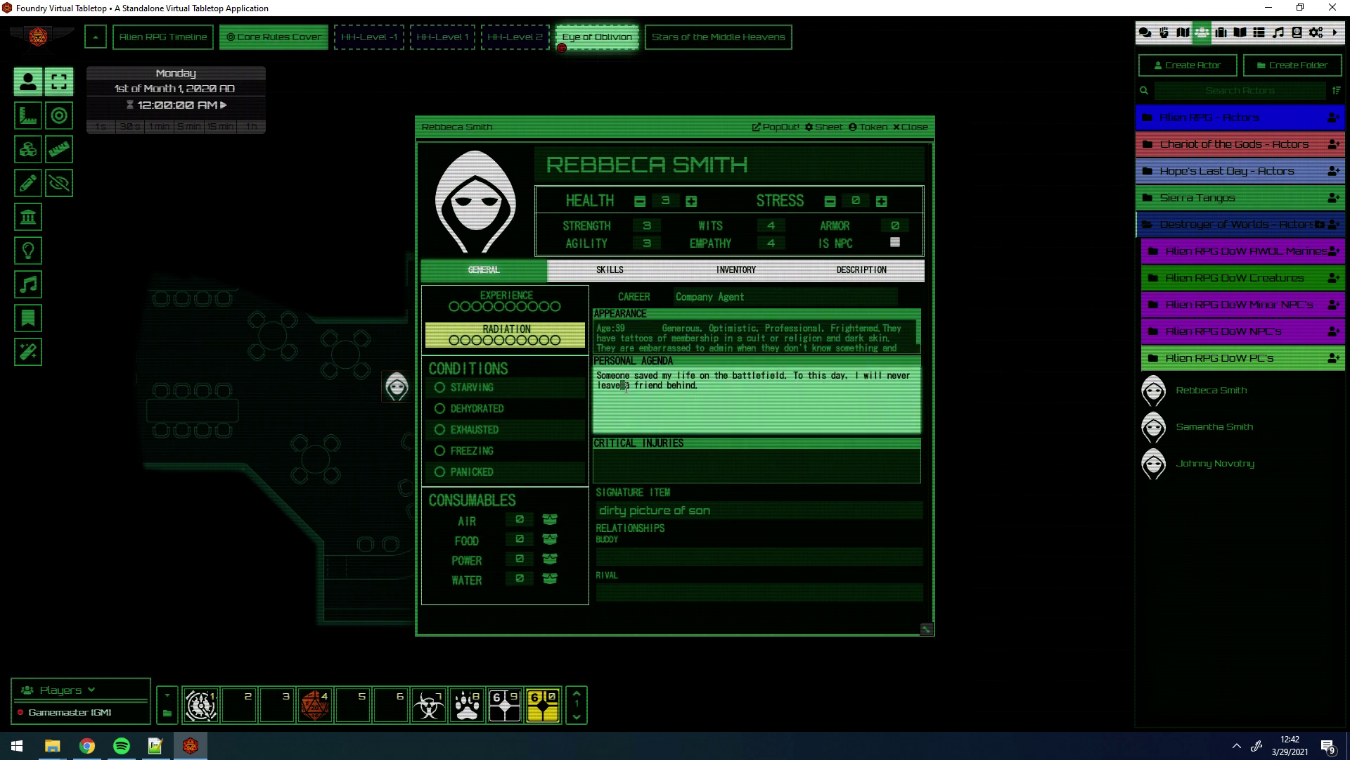
pyautogui.click(624, 513)
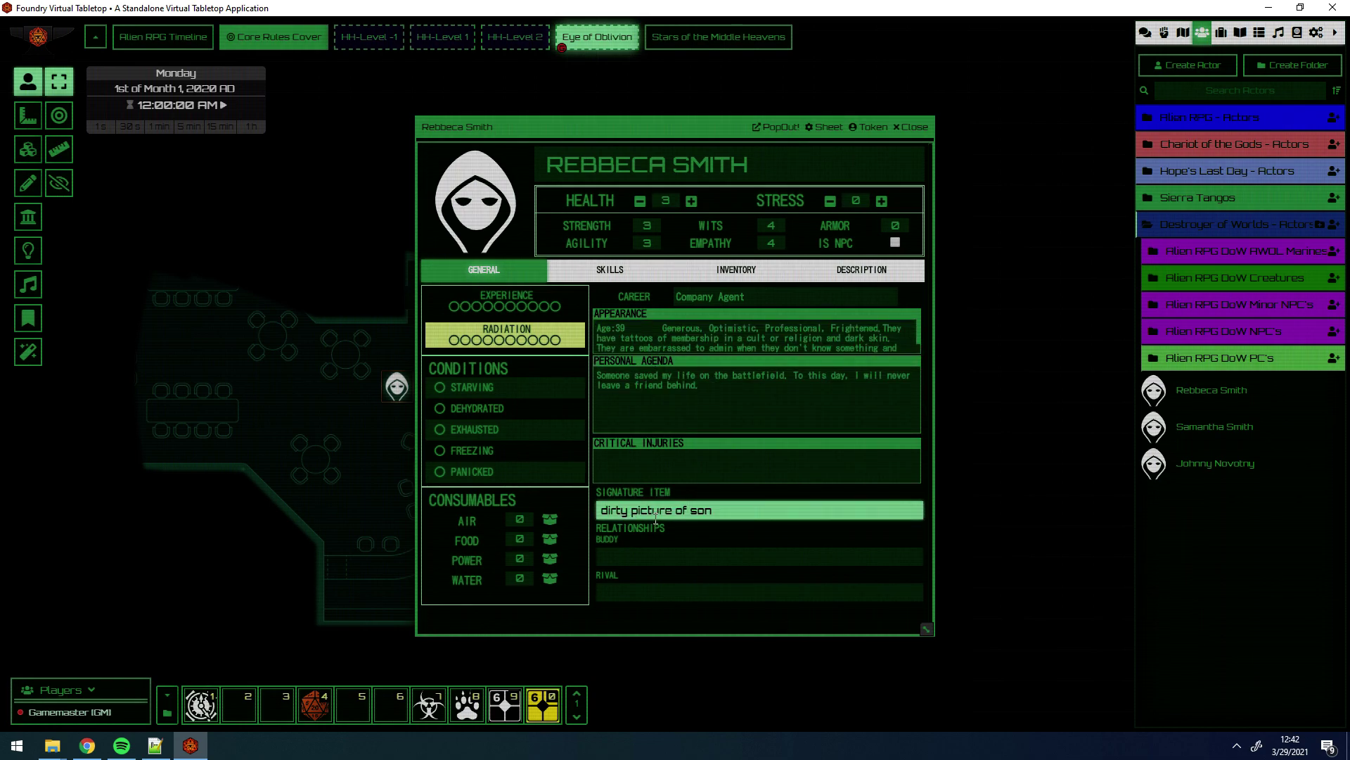
pyautogui.doubleClick(656, 511)
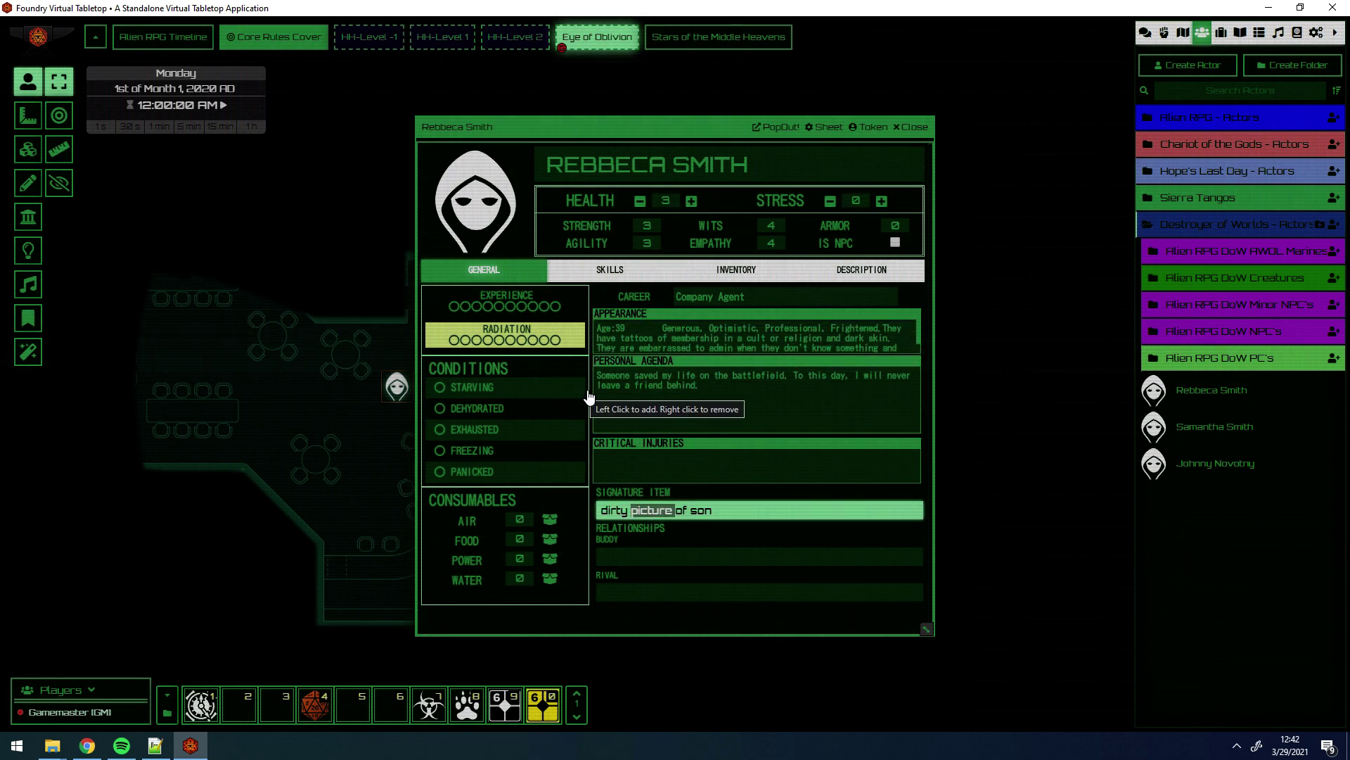
pyautogui.click(631, 277)
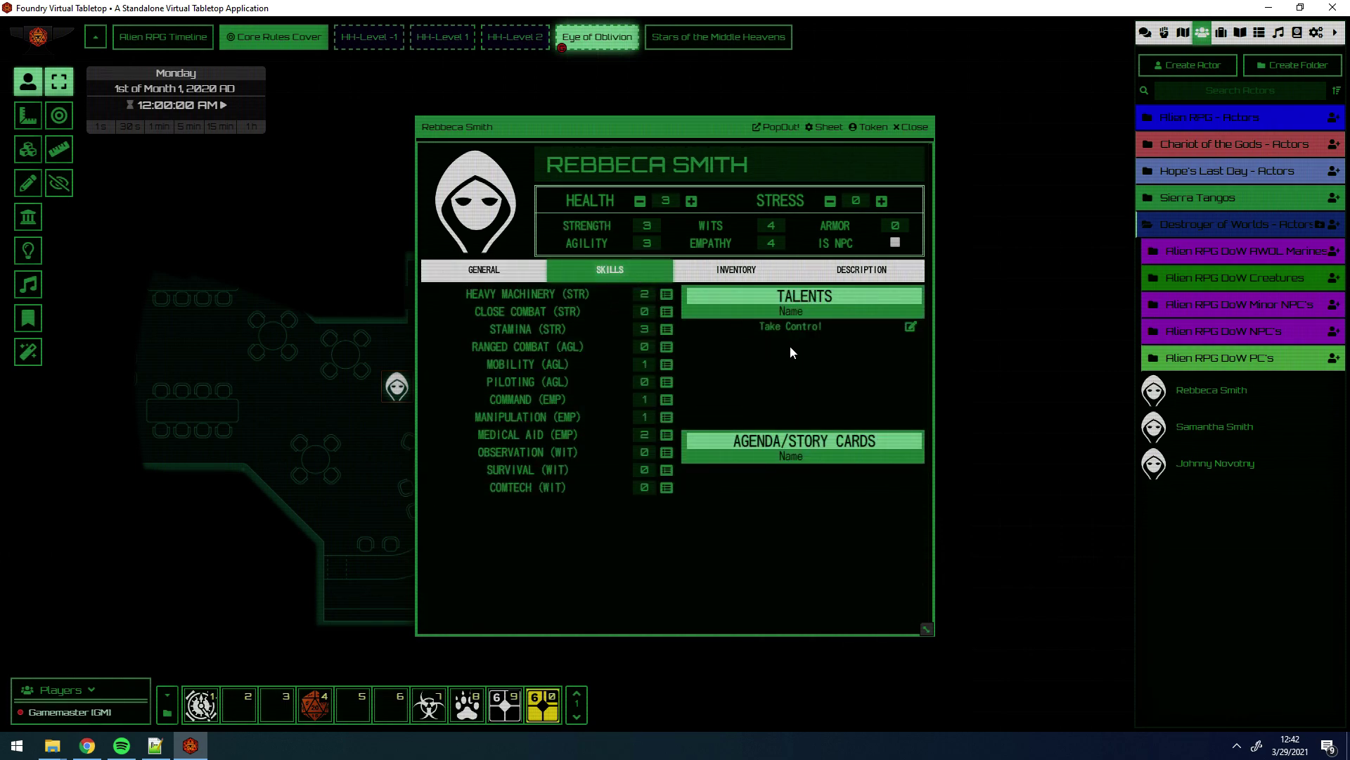
# Step: Read the Take Control talent description, review the first generated character's general details, and close the sheet
pyautogui.click(793, 327)
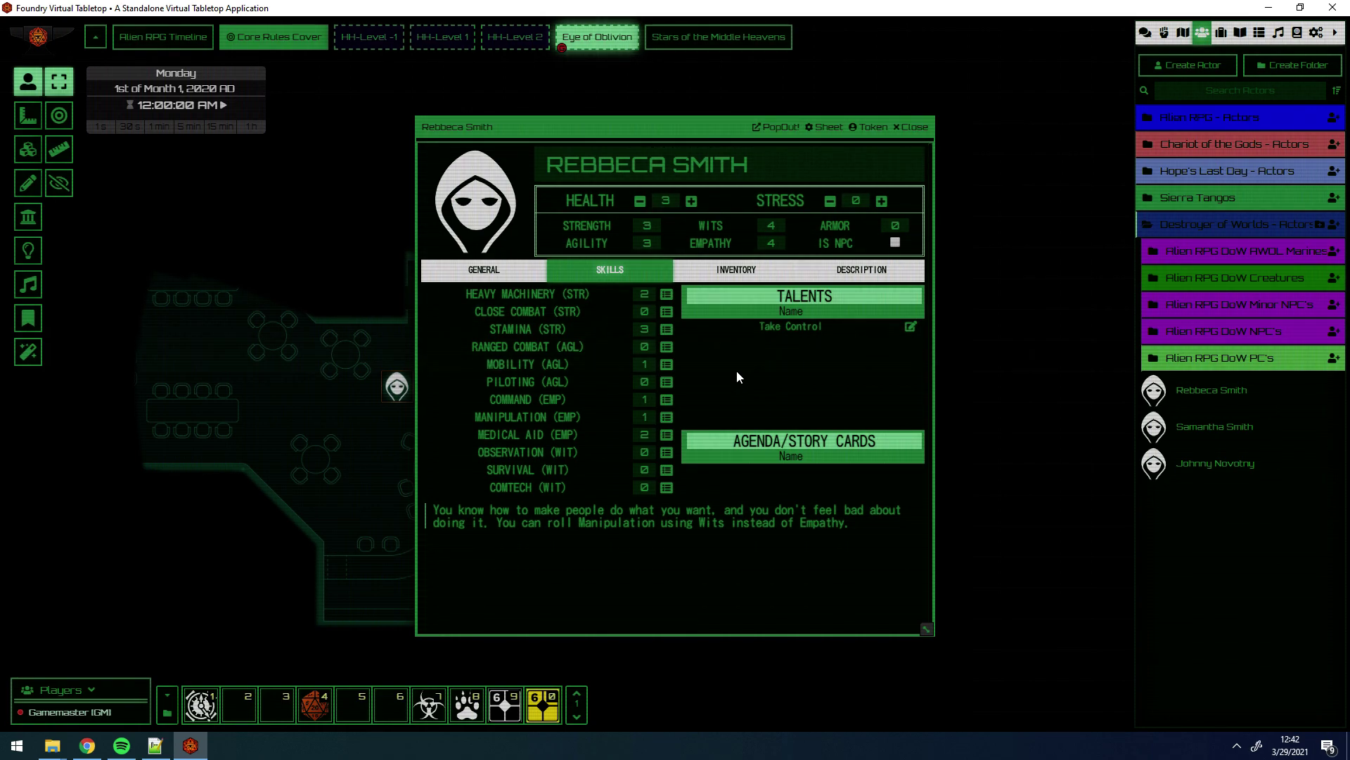
pyautogui.click(492, 270)
pyautogui.click(644, 388)
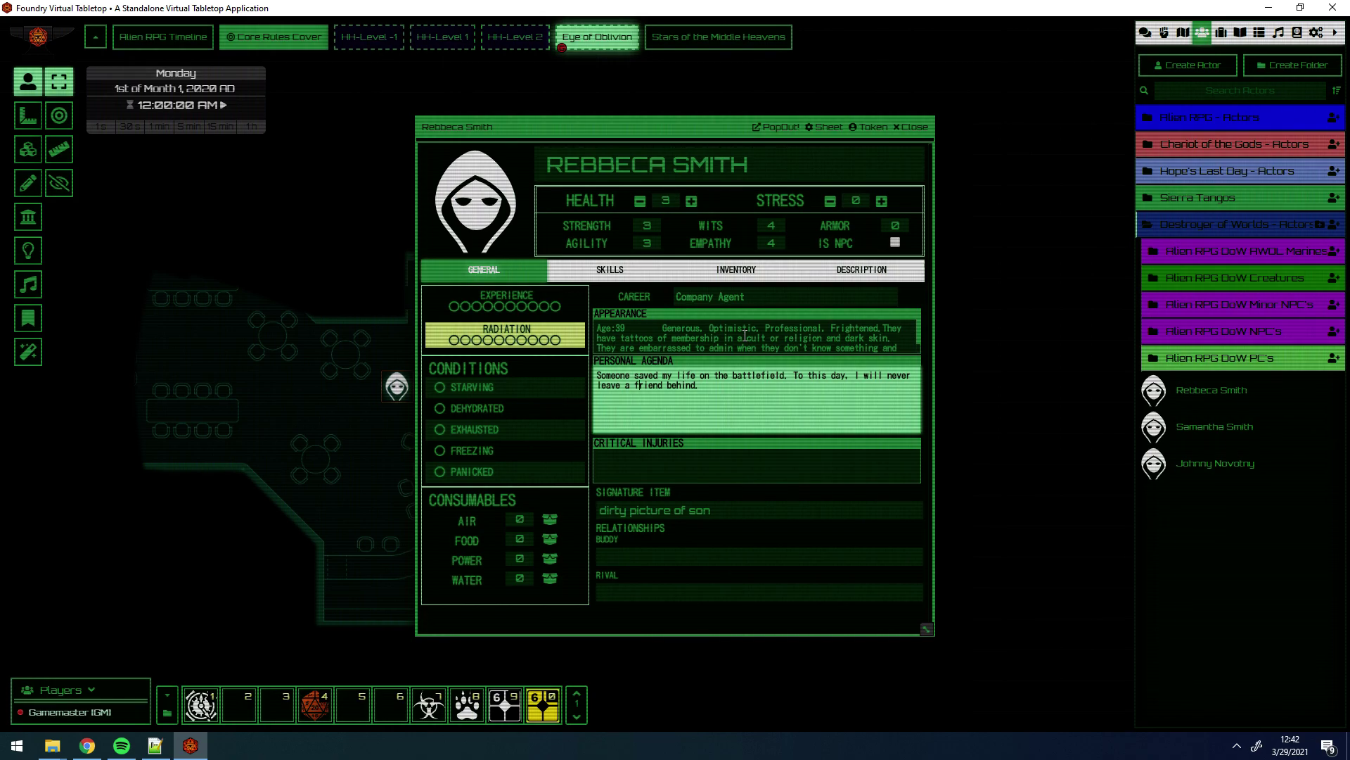
pyautogui.click(922, 129)
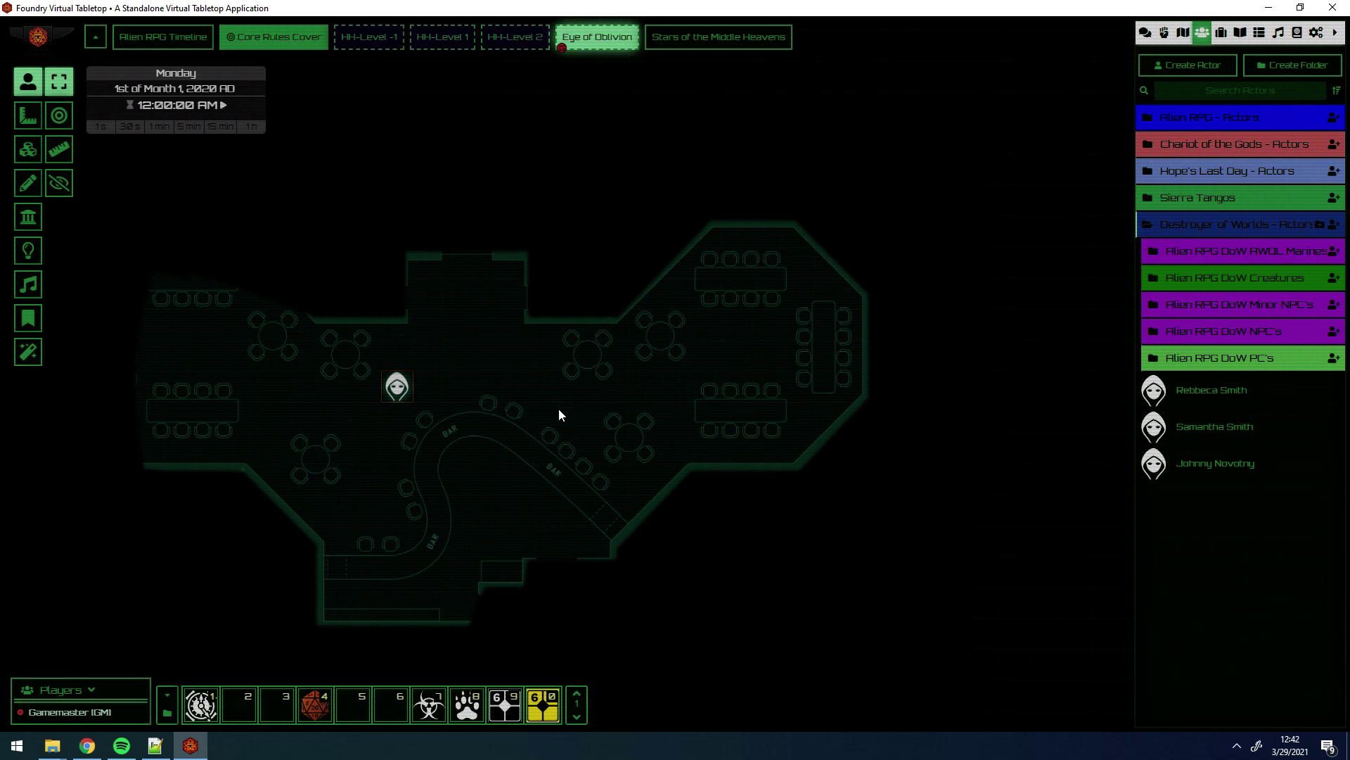
# Step: Open the third and second generated characters' sheets from the actors list to view them, closing each one
pyautogui.click(1219, 465)
pyautogui.press('Escape')
pyautogui.click(1228, 425)
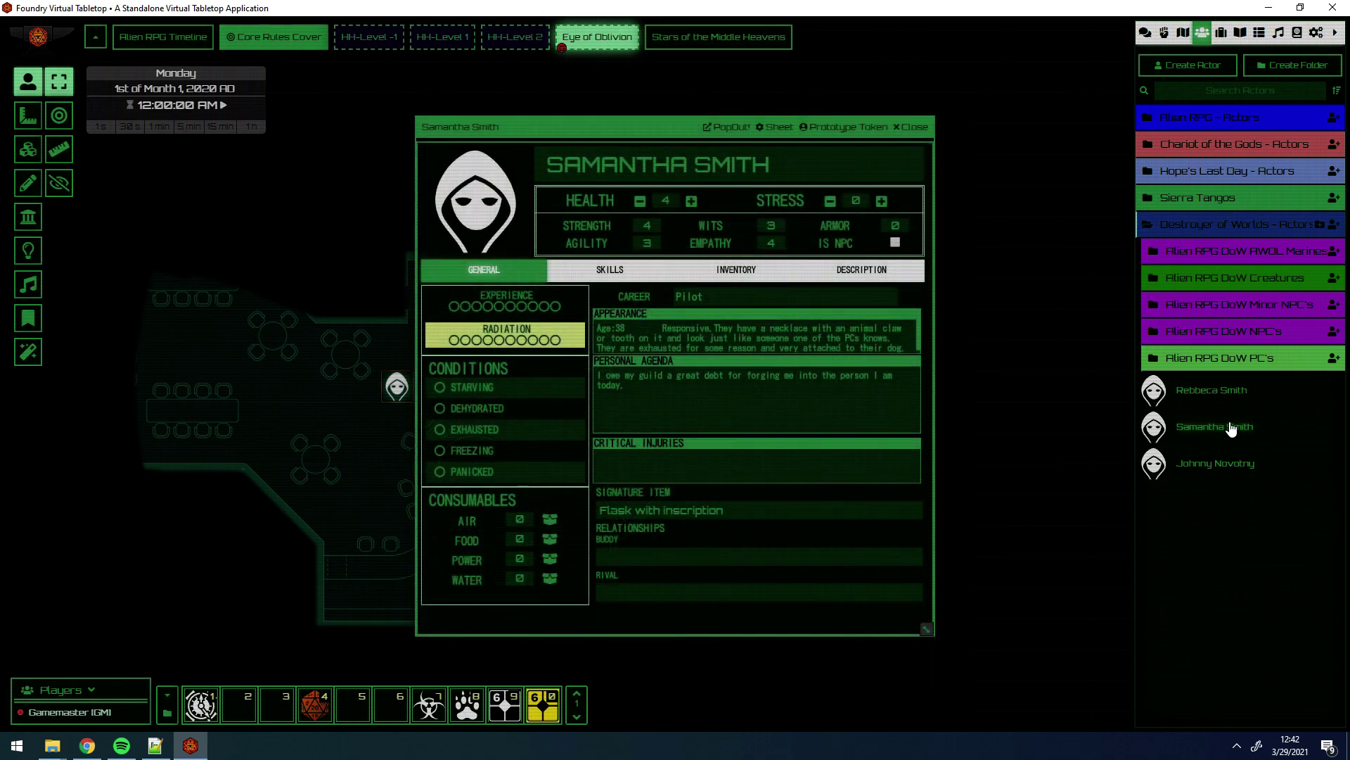
pyautogui.press('Escape')
# Step: Move the third generated character's token up to the open floor below the entrance, and review its sheet before closing it
pyautogui.click(706, 442)
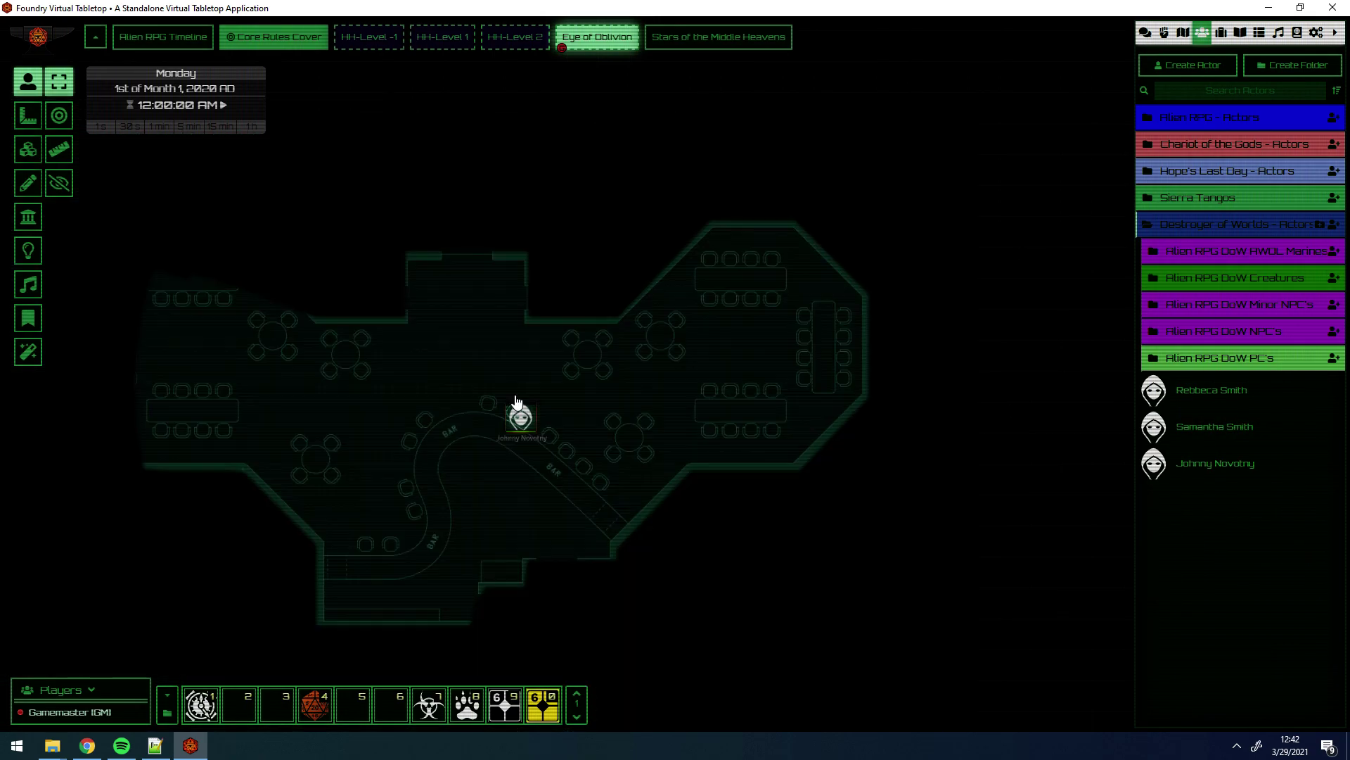
pyautogui.moveTo(520, 417); pyautogui.dragTo(484, 360)
pyautogui.doubleClick(484, 360)
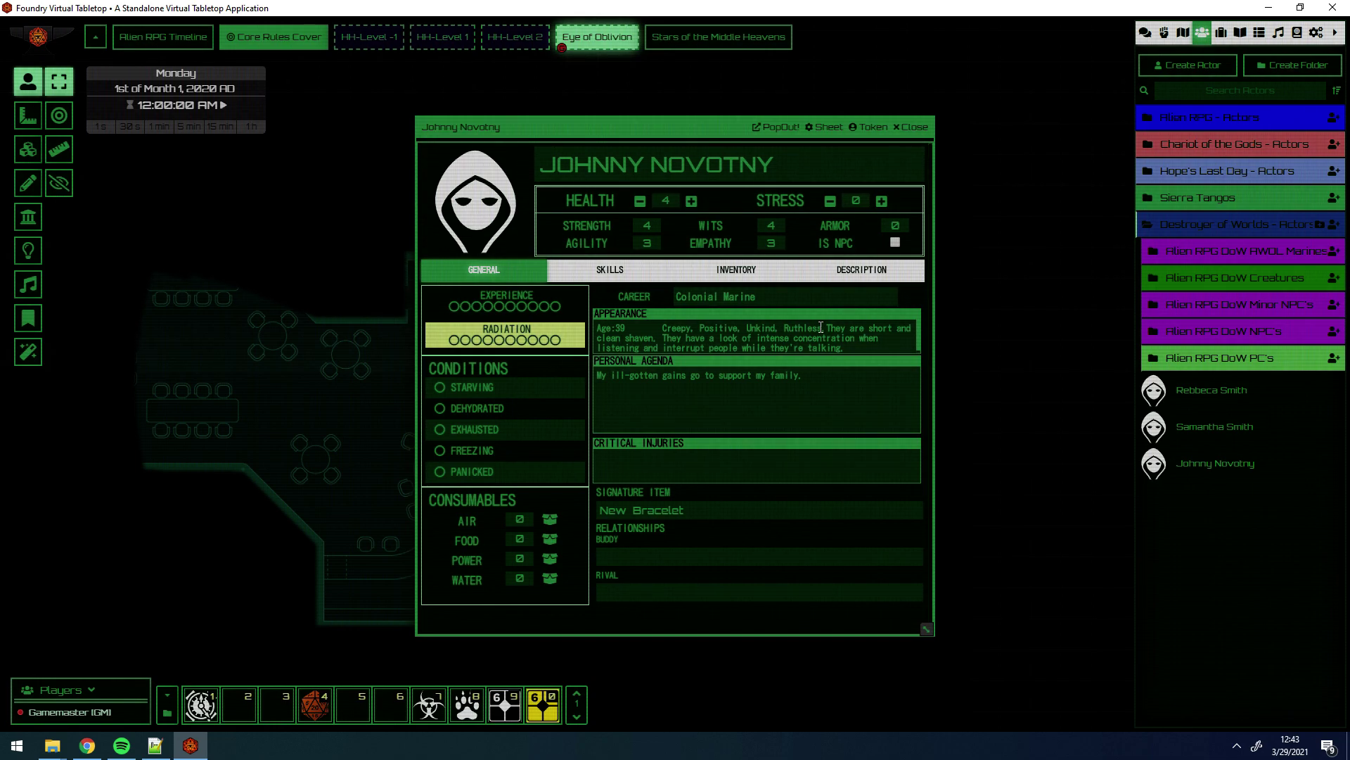
pyautogui.click(914, 126)
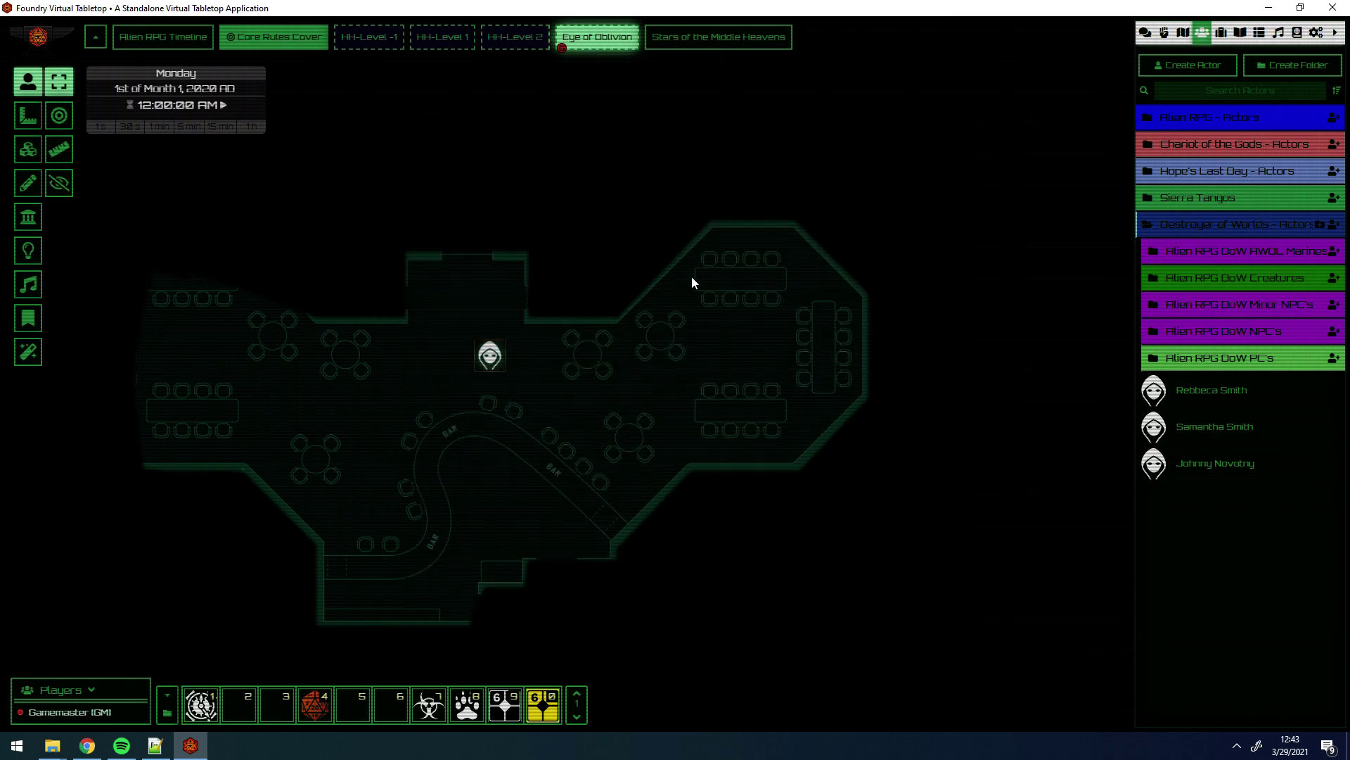
# Step: Move the android token one square down toward the bar stools, and check the first generated character's token
pyautogui.click(564, 425)
pyautogui.click(581, 445)
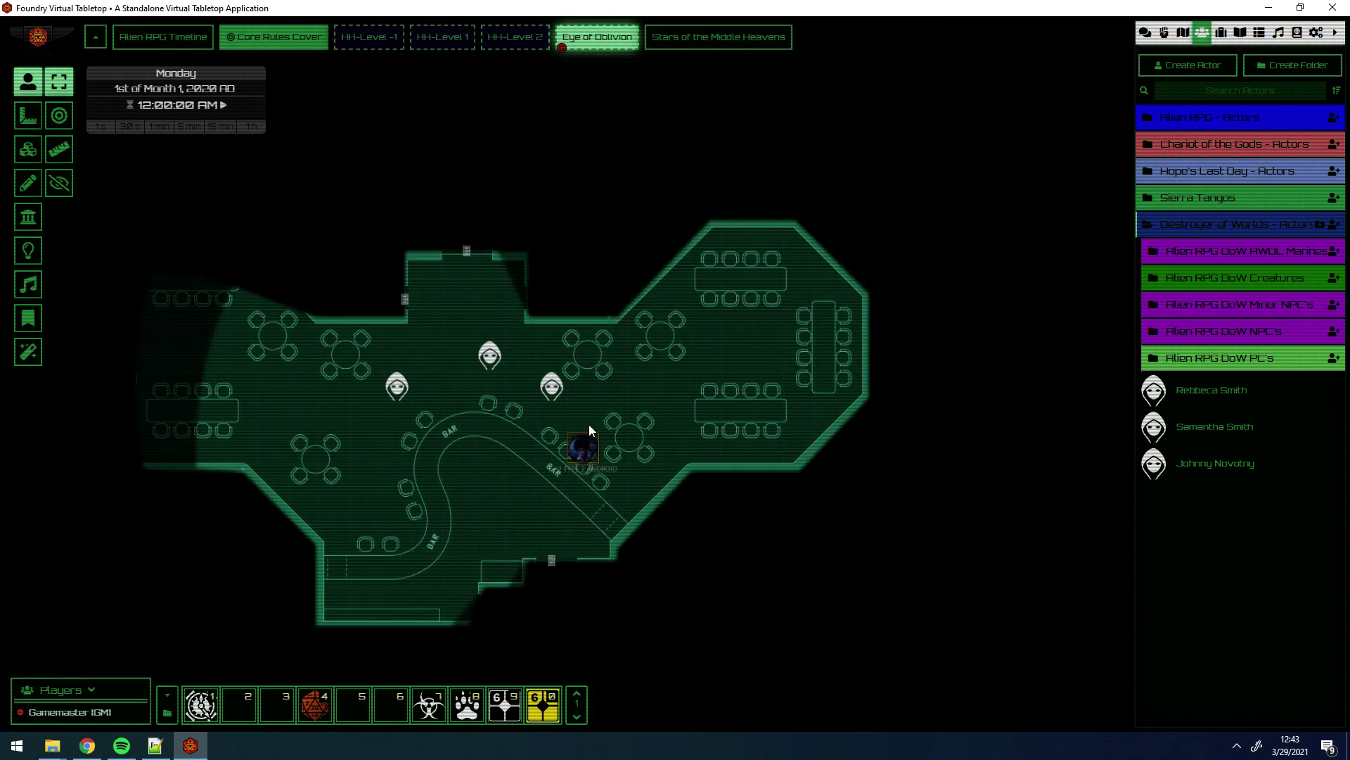
pyautogui.scroll(3, 573, 450)
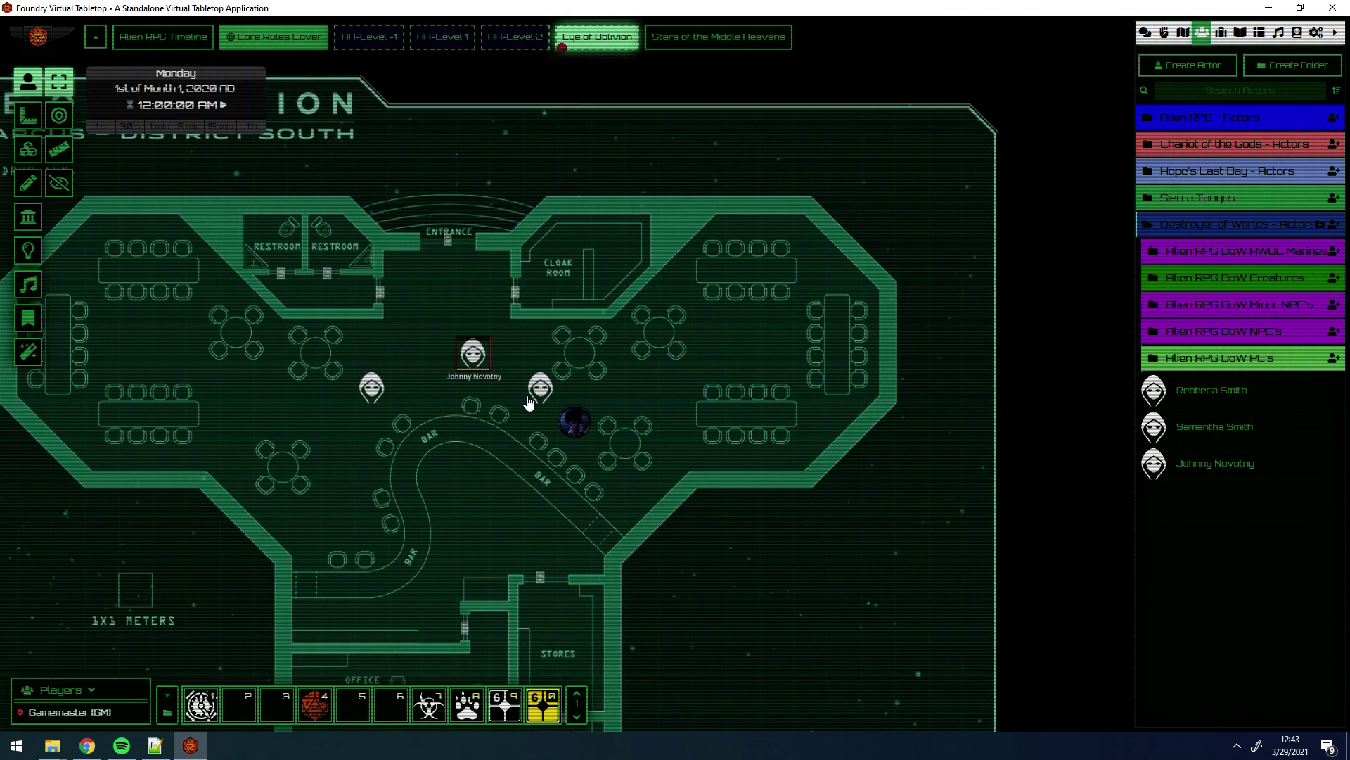
pyautogui.click(593, 449)
pyautogui.press('Down')
pyautogui.click(371, 388)
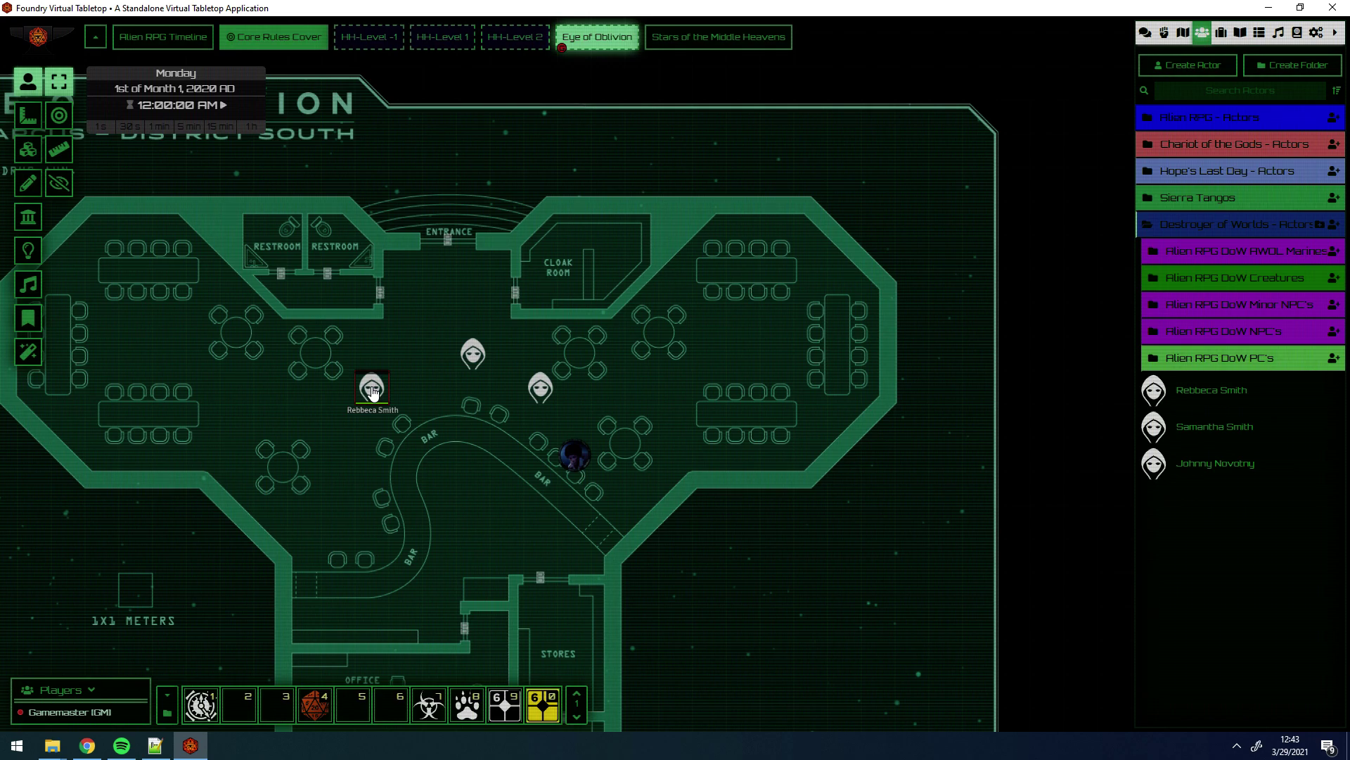
# Step: Switch to Chrome to view the Generated Photos home page, and return to Foundry Virtual Tabletop
pyautogui.click(87, 745)
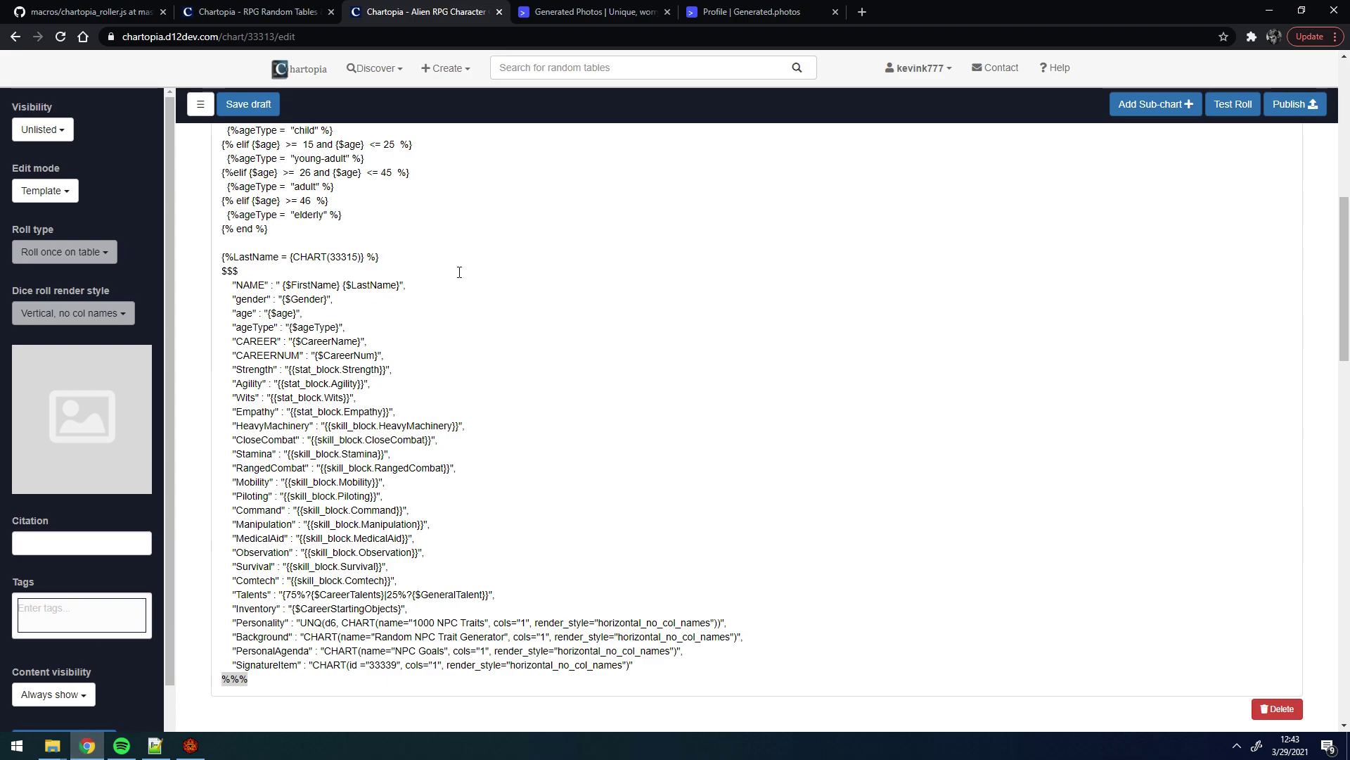
pyautogui.click(662, 6)
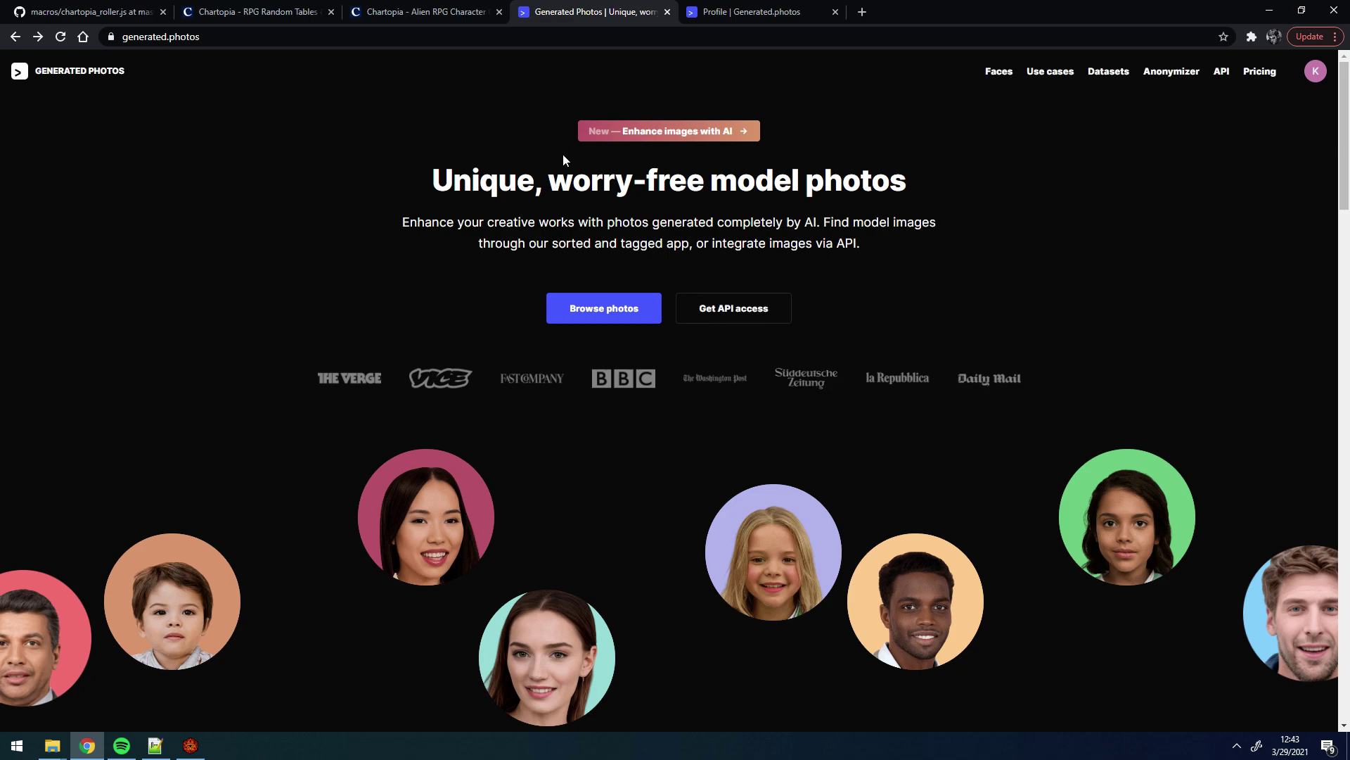
pyautogui.click(190, 745)
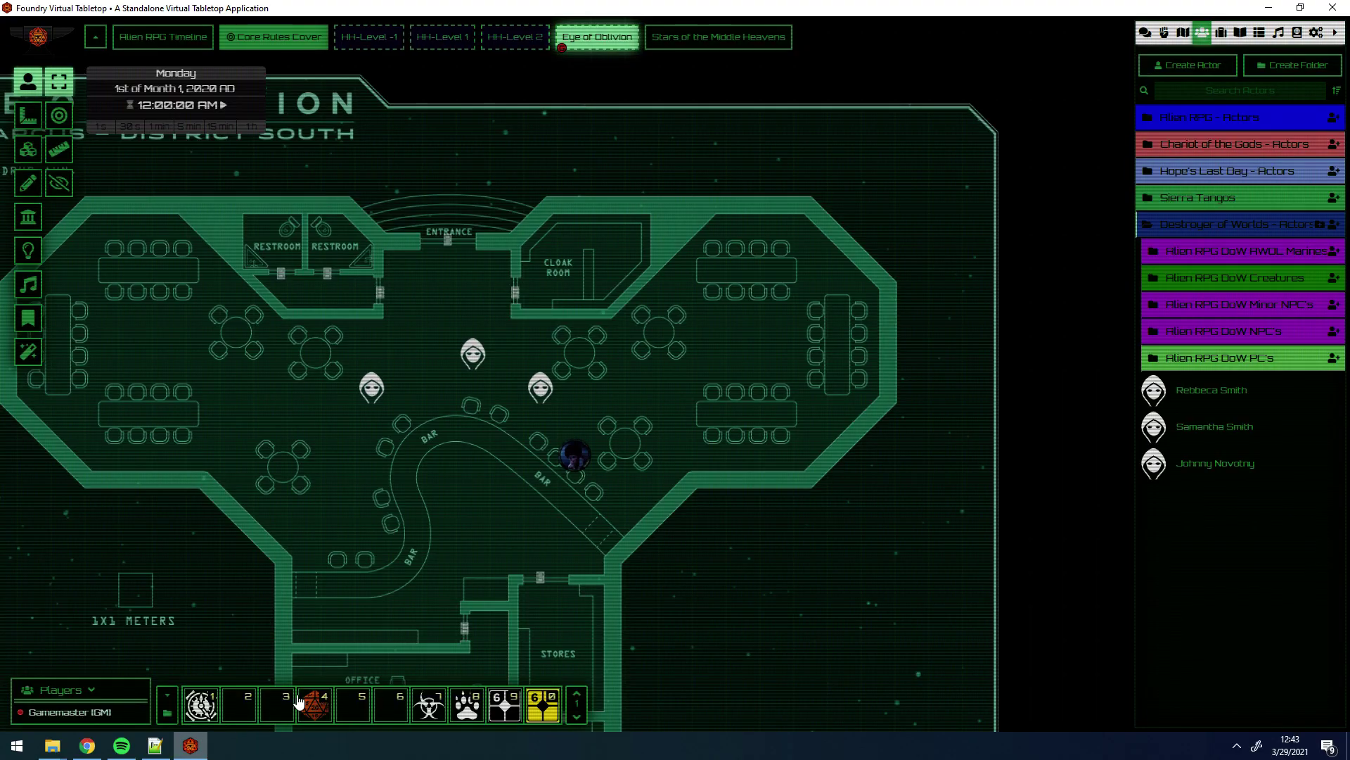
# Step: Generate three more Alien RPG characters with the hotbar macro, turning on the procedural image option for each
pyautogui.click(315, 705)
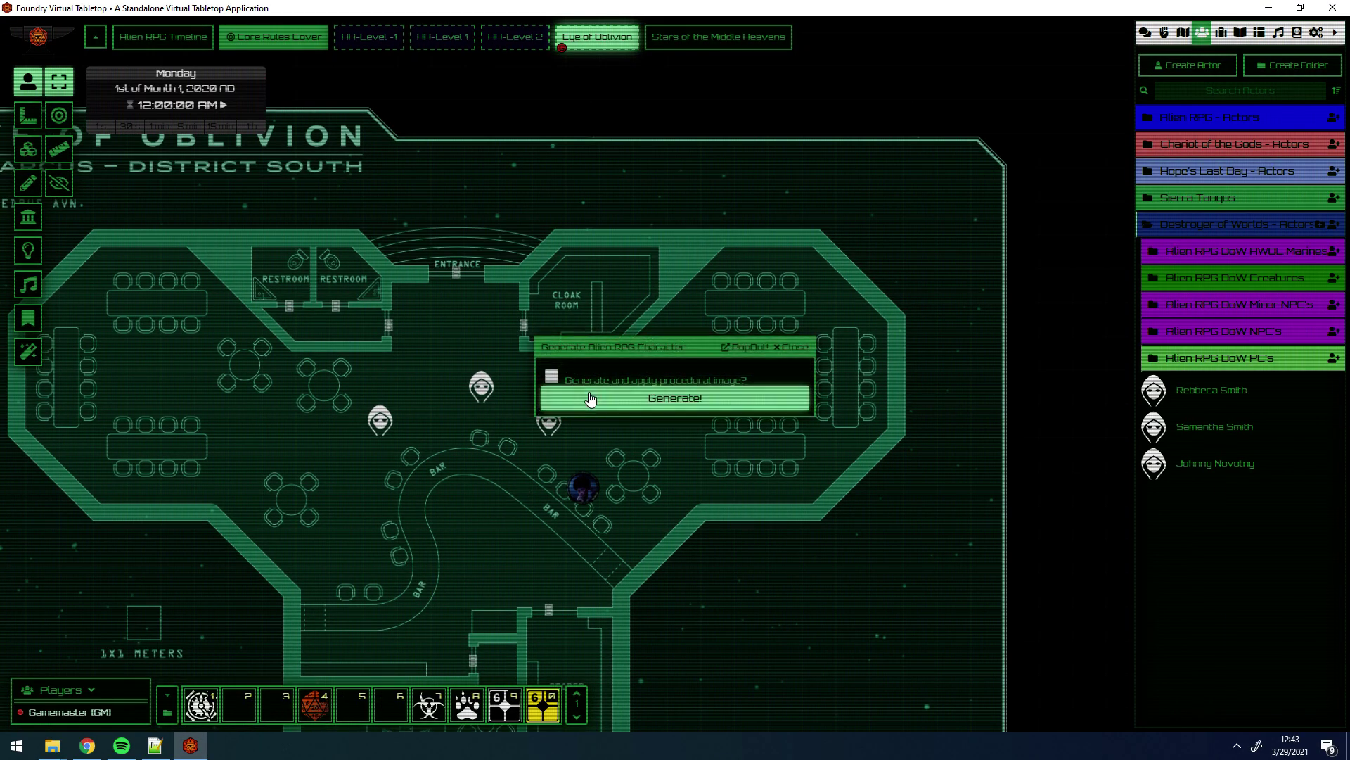
pyautogui.click(572, 403)
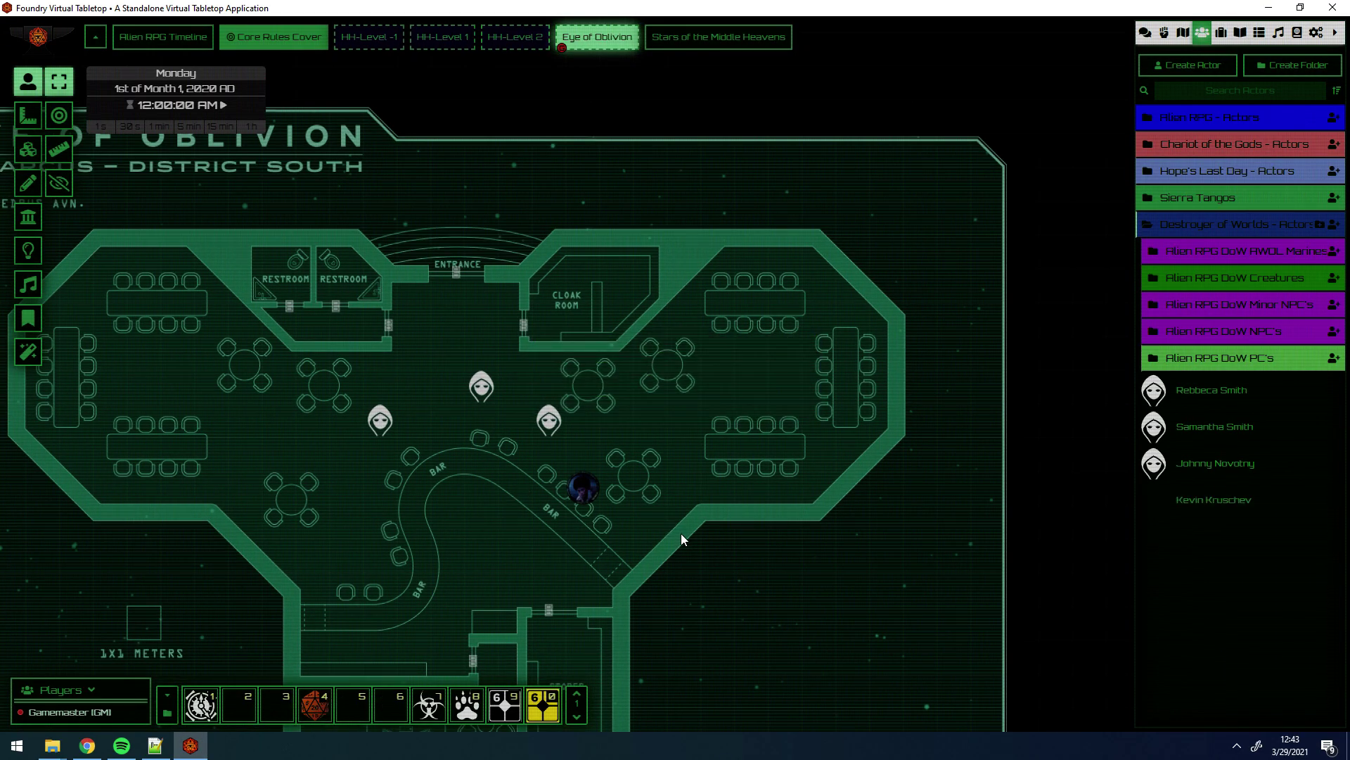
pyautogui.click(314, 705)
pyautogui.click(572, 400)
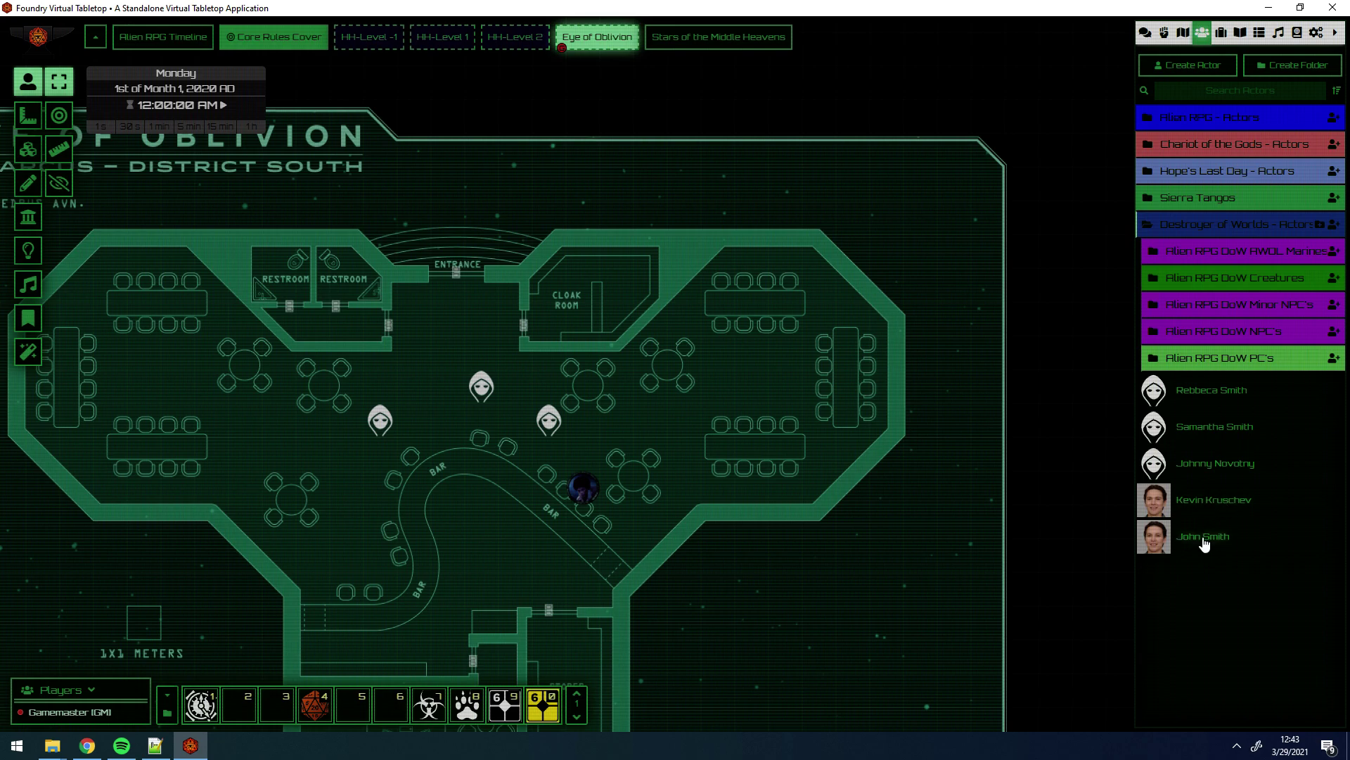
pyautogui.click(314, 705)
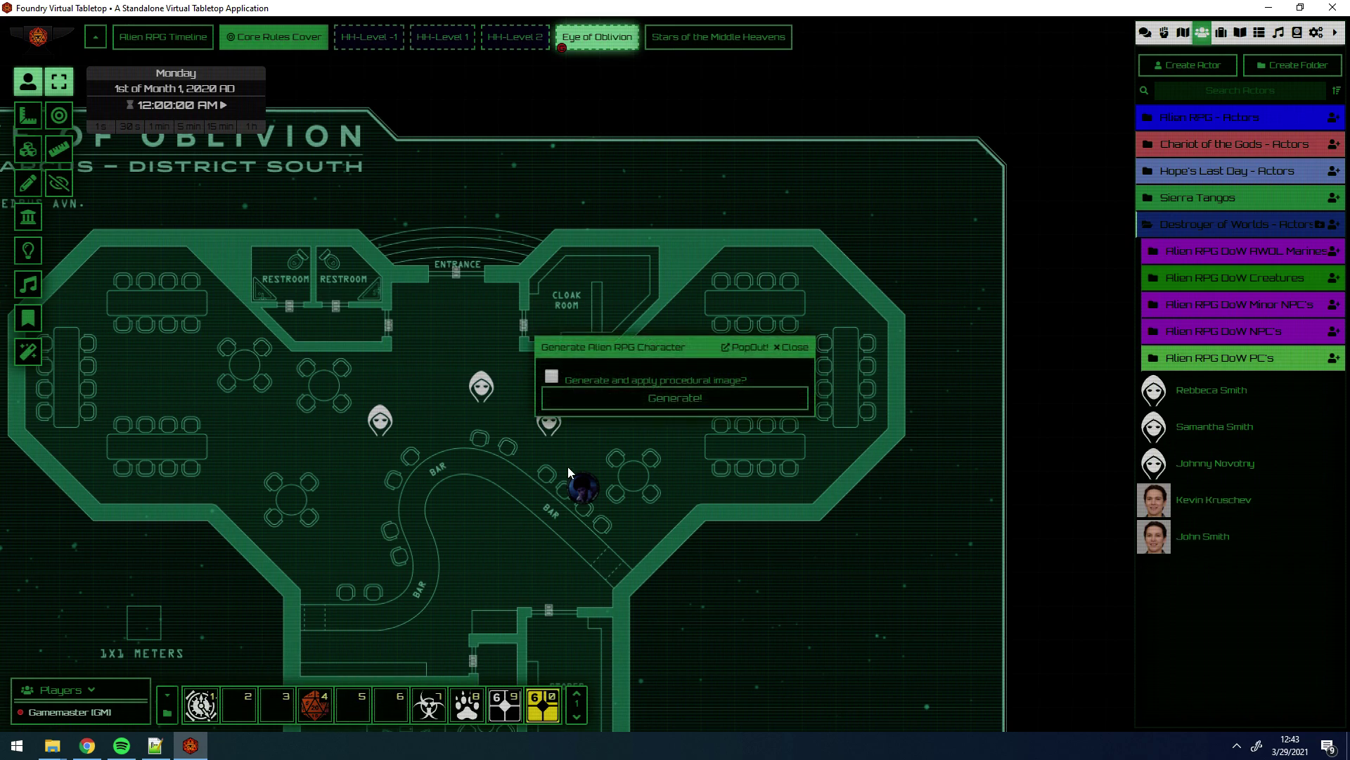
pyautogui.click(621, 381)
pyautogui.click(623, 398)
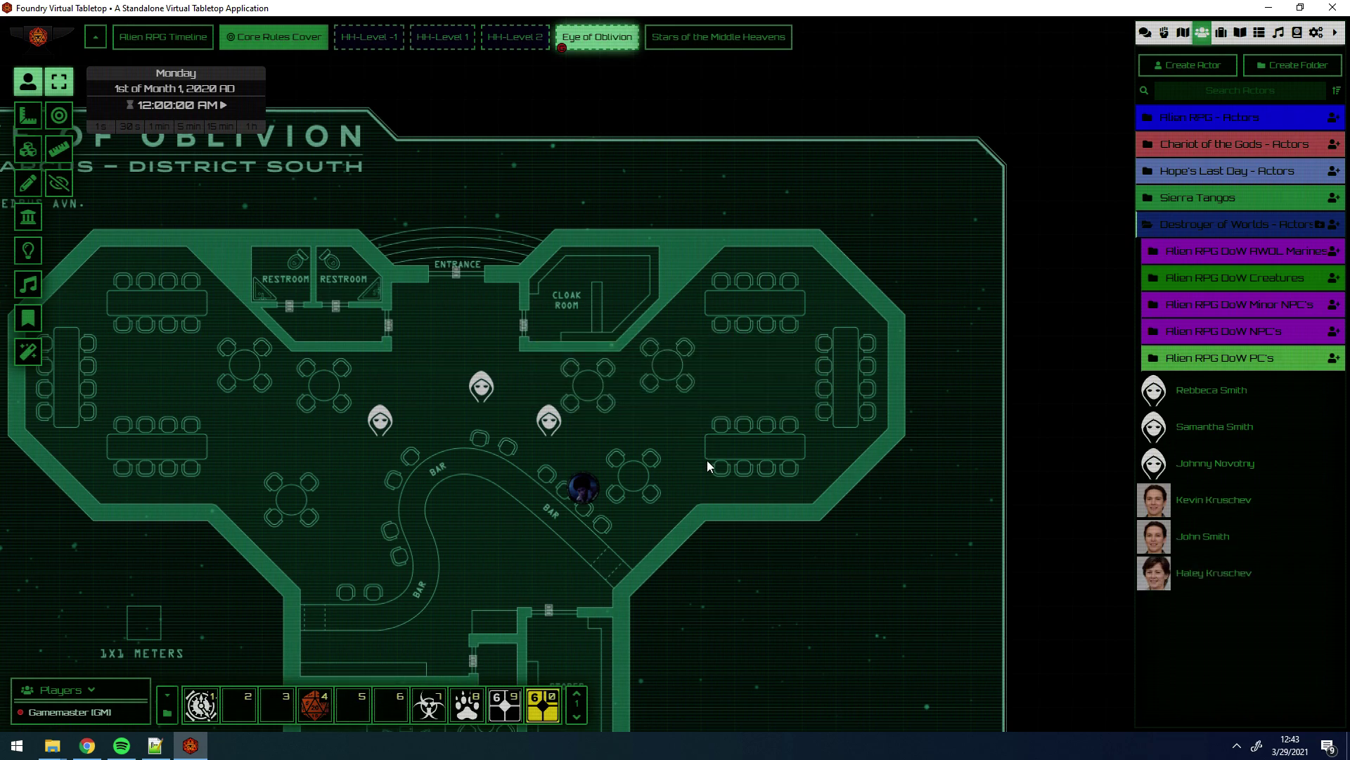
# Step: Place the three characters with portrait photos as tokens in a row just below the round table southeast of the cloak room
pyautogui.moveTo(1196, 536); pyautogui.dragTo(683, 386)
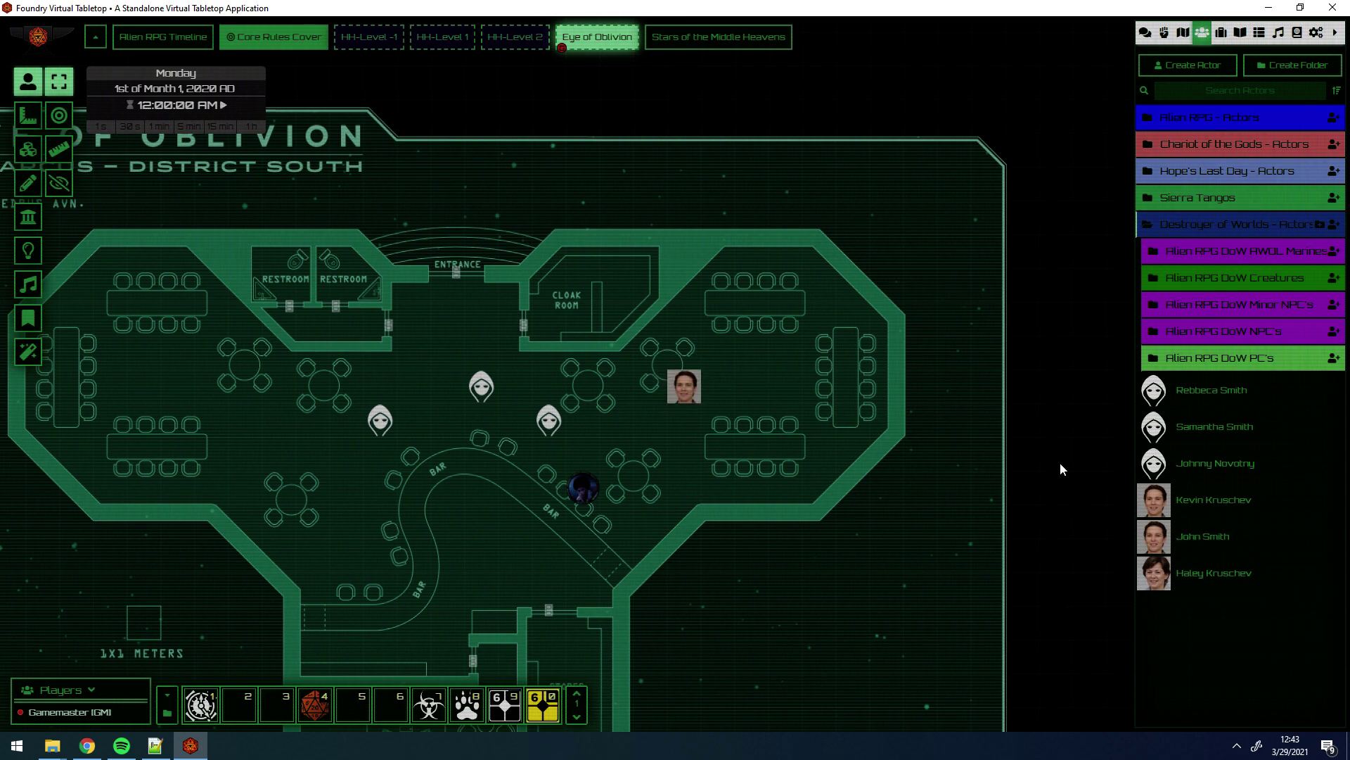
pyautogui.moveTo(1227, 508); pyautogui.dragTo(718, 386)
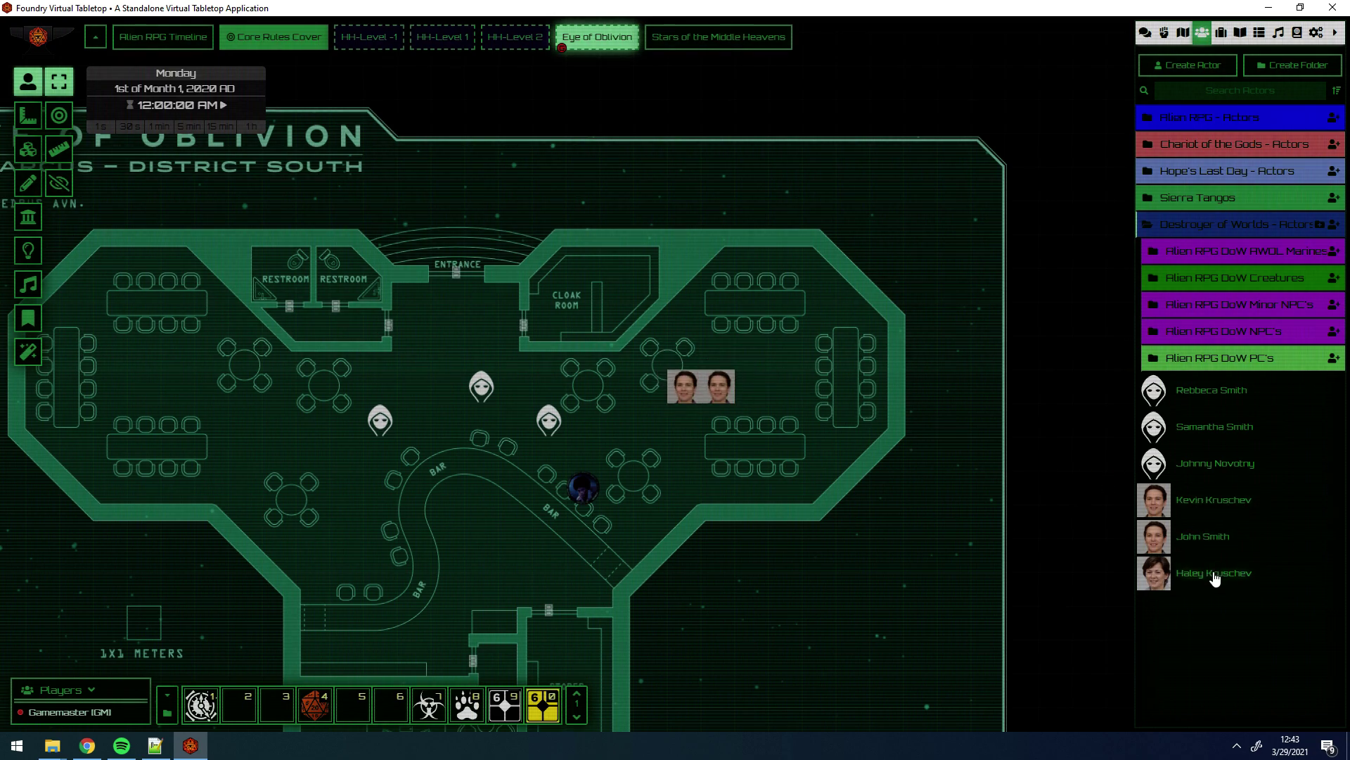
pyautogui.moveTo(1215, 577); pyautogui.dragTo(751, 387)
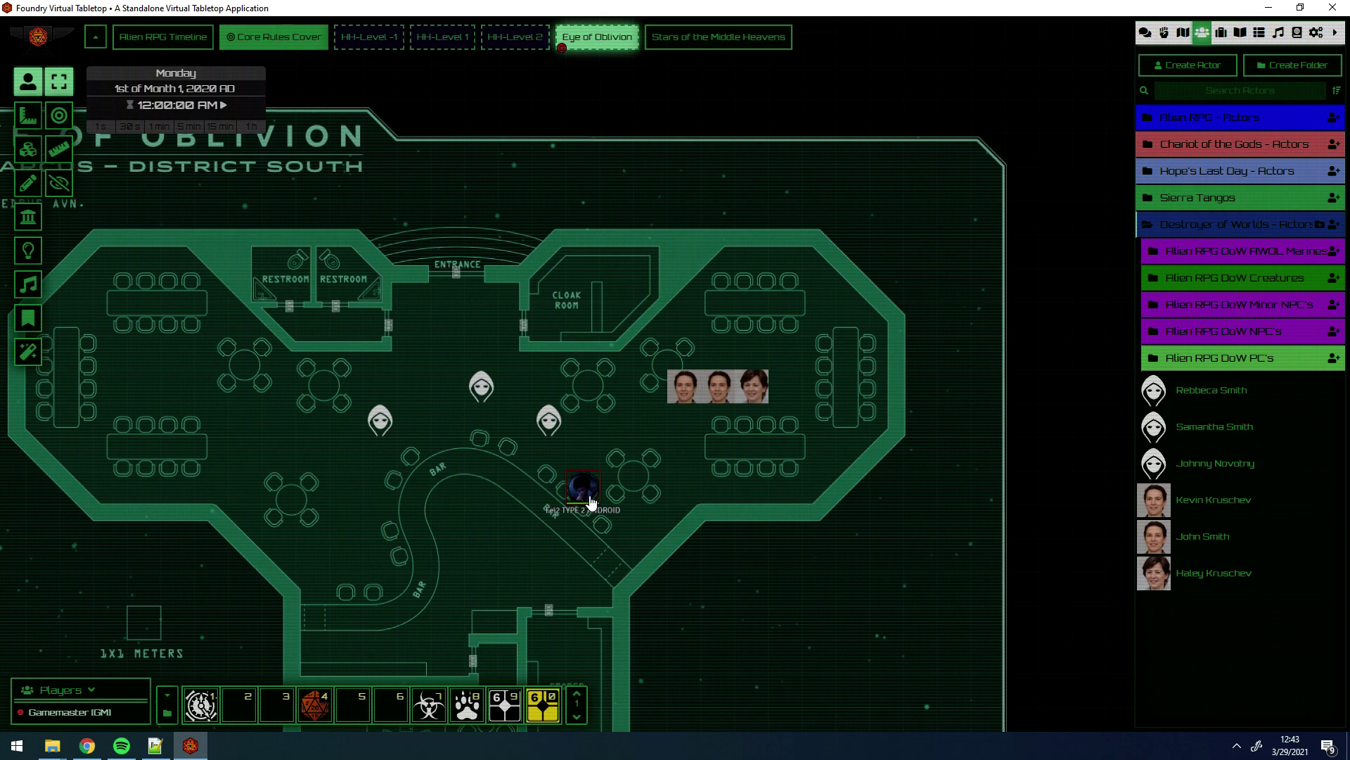
# Step: Move the android token onto the chair at the round table by the bar, and review the third portrait character's sheet
pyautogui.moveTo(585, 490); pyautogui.dragTo(622, 457)
pyautogui.scroll(8, 661, 468)
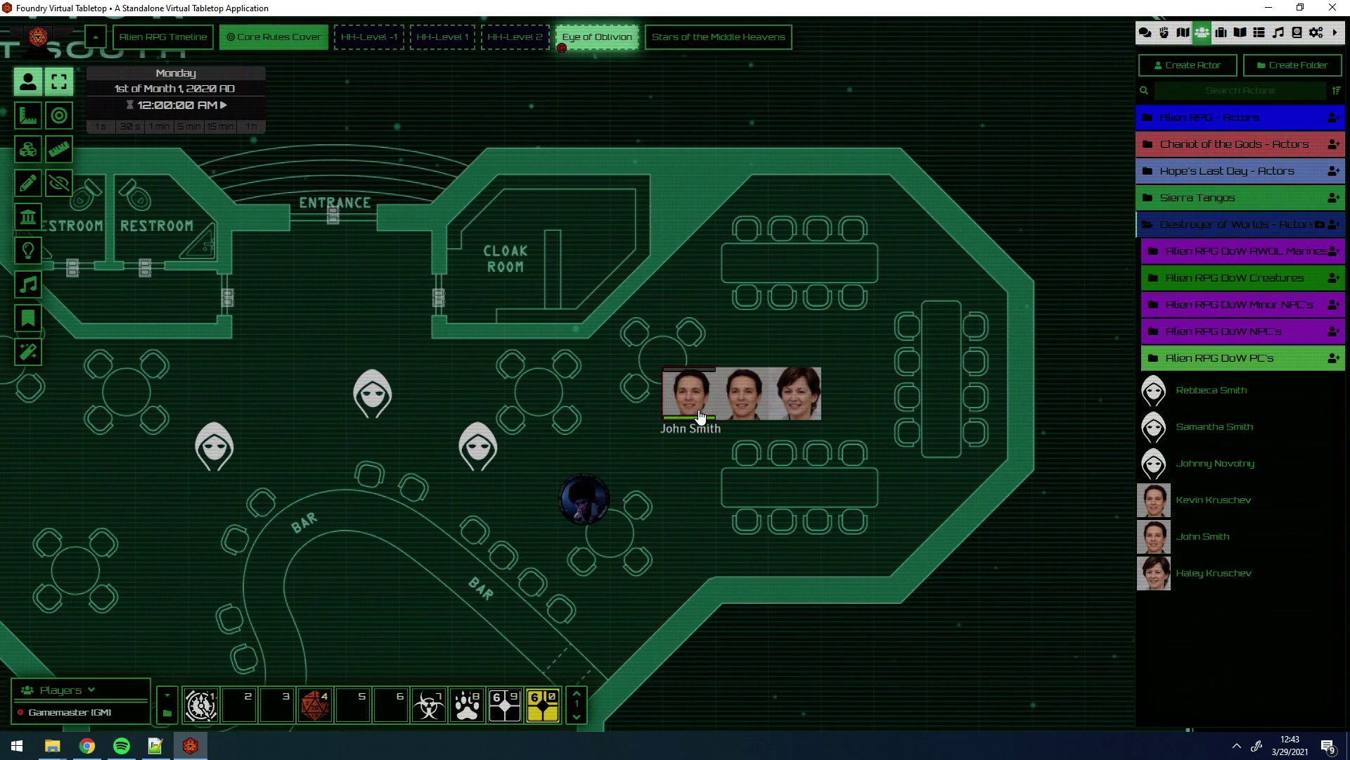
pyautogui.doubleClick(798, 410)
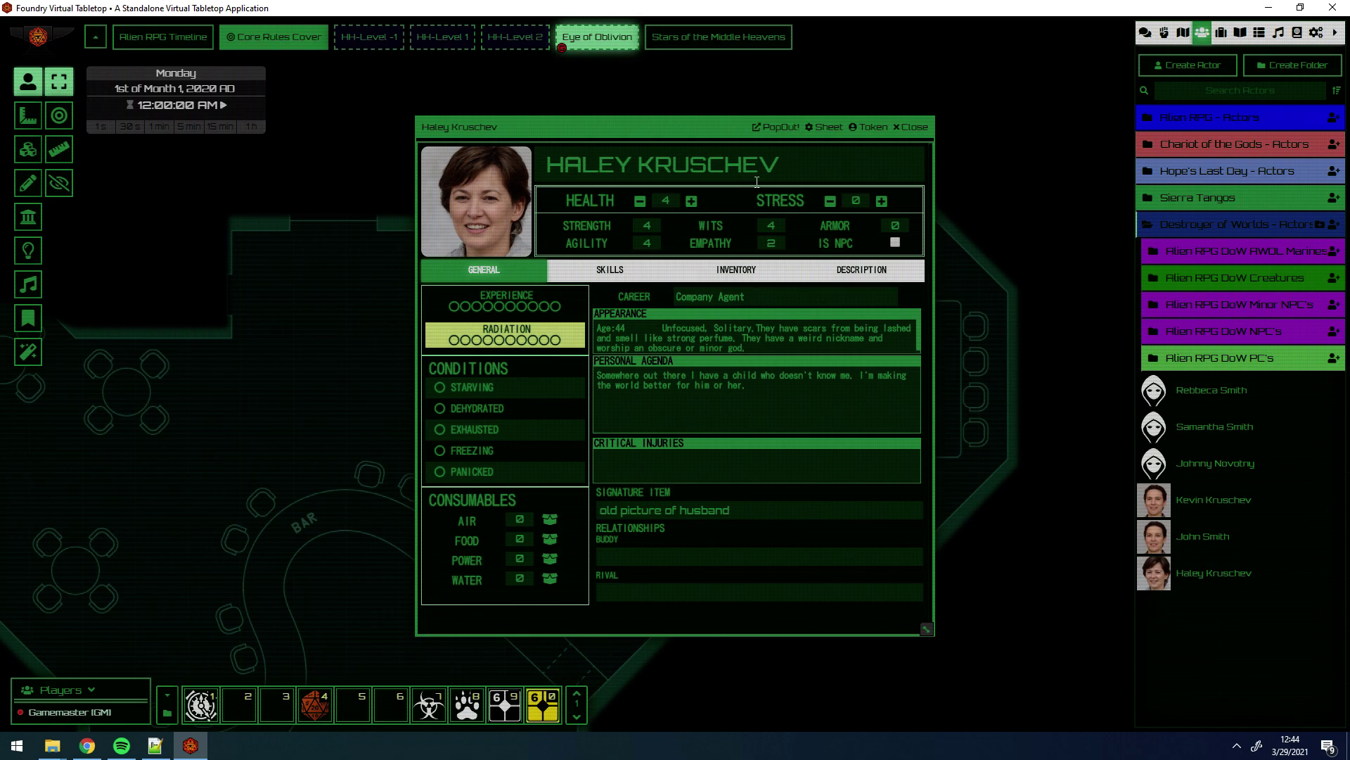
pyautogui.click(912, 127)
# Step: Move the android token to squares around the round table by the bar and back to its chair
pyautogui.click(697, 477)
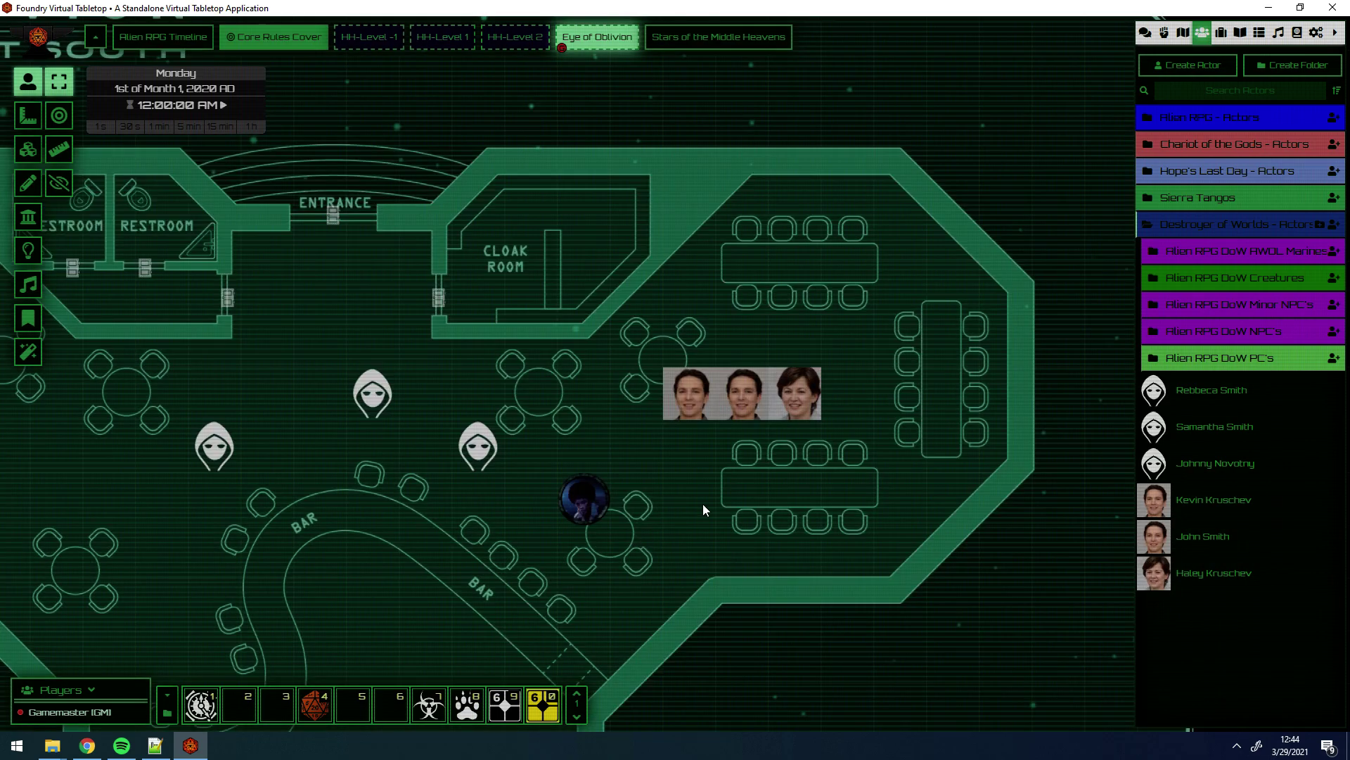
pyautogui.moveTo(735, 465); pyautogui.dragTo(706, 464)
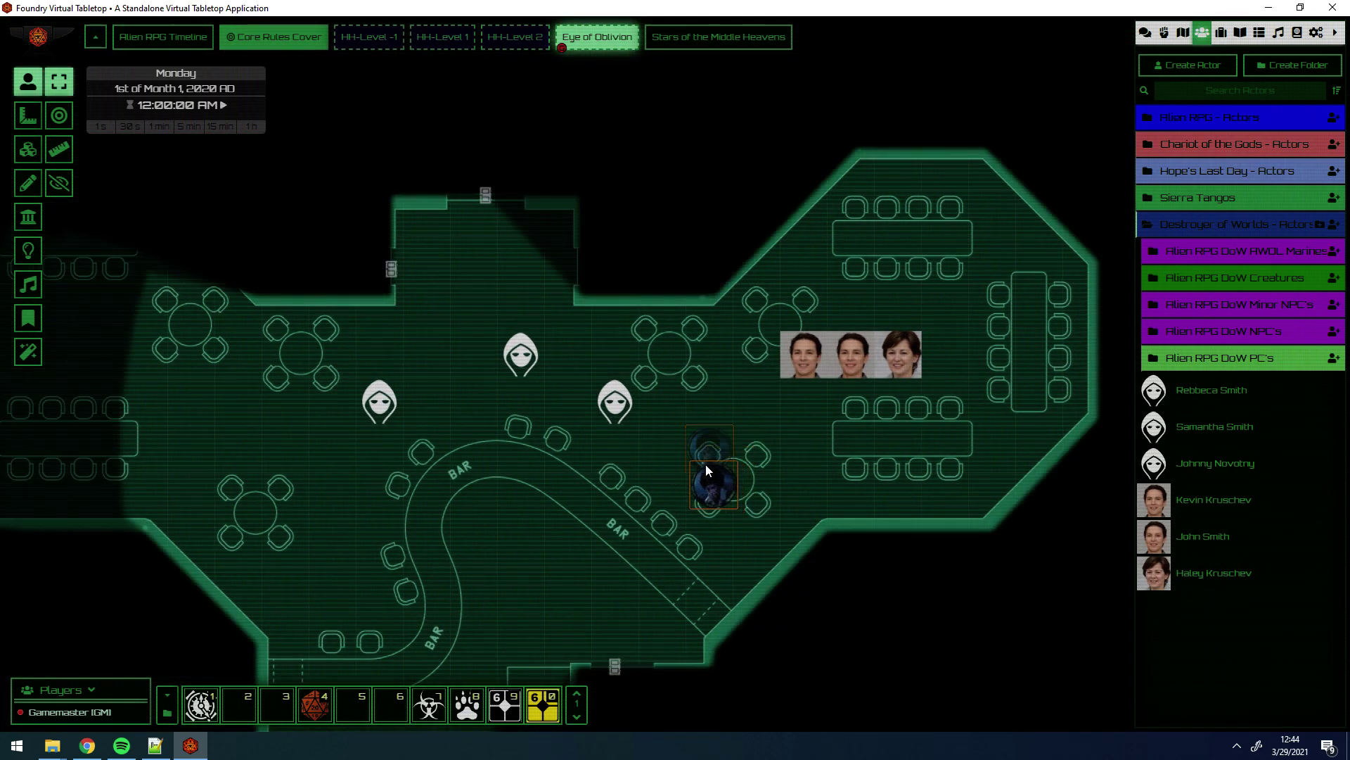
pyautogui.click(747, 424)
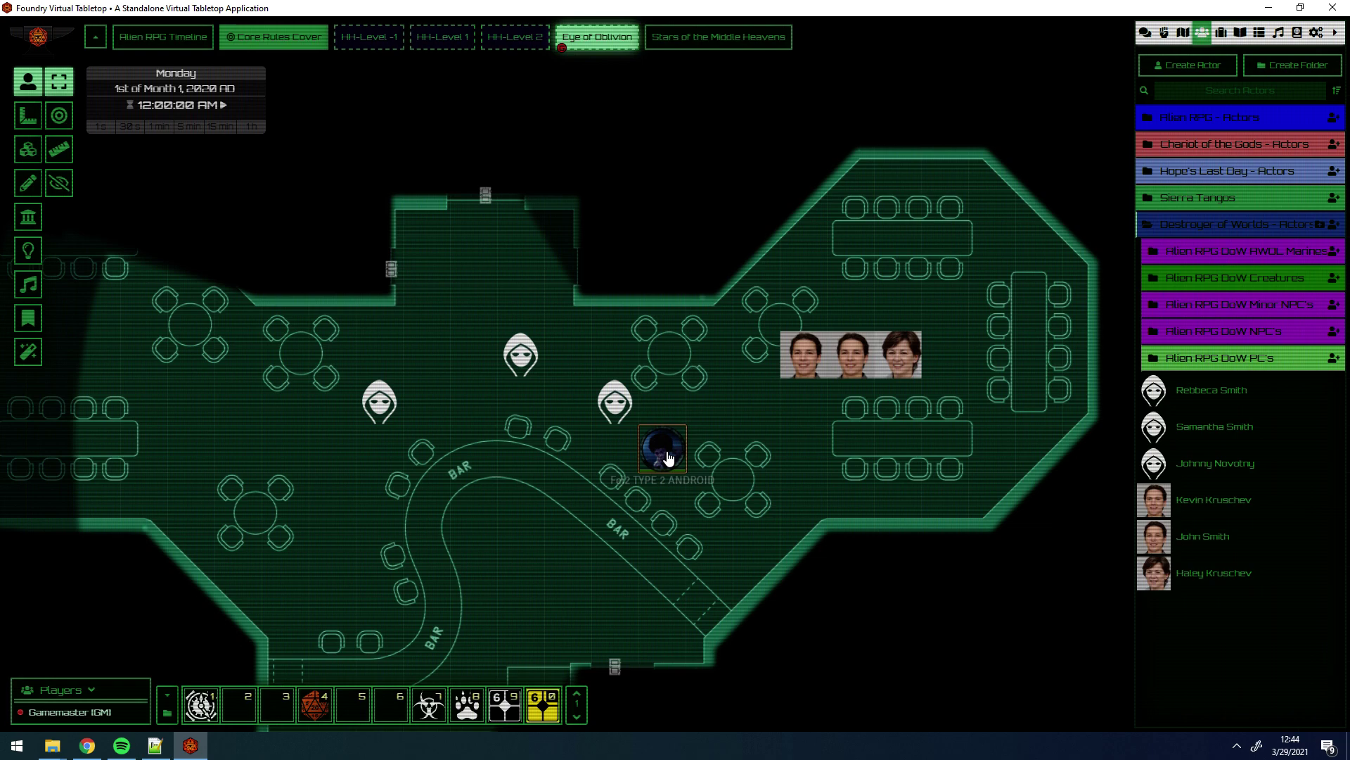
pyautogui.moveTo(663, 450); pyautogui.dragTo(710, 450)
# Step: Move the third portrait token down beside the end of the lower long dining table, across from the android
pyautogui.click(773, 437)
pyautogui.moveTo(902, 354); pyautogui.dragTo(804, 448)
pyautogui.click(765, 533)
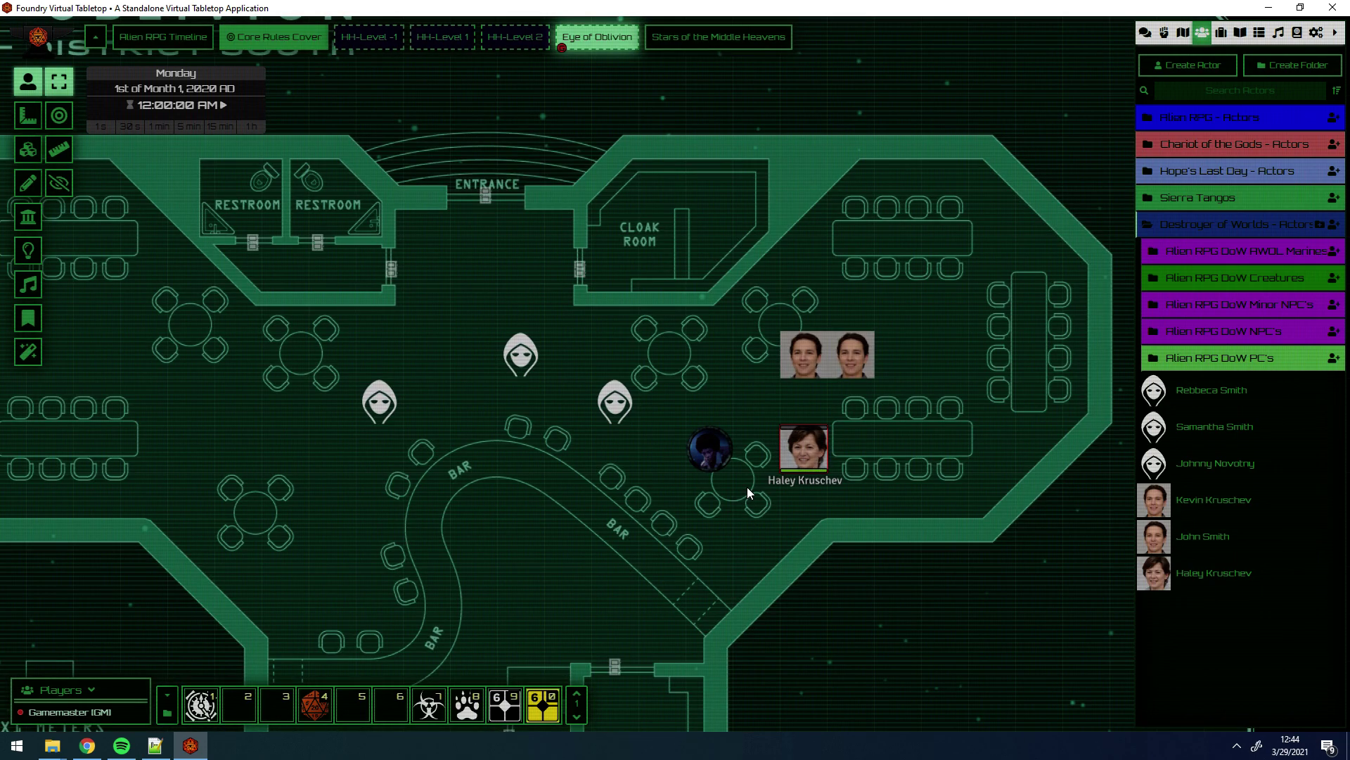
pyautogui.click(712, 456)
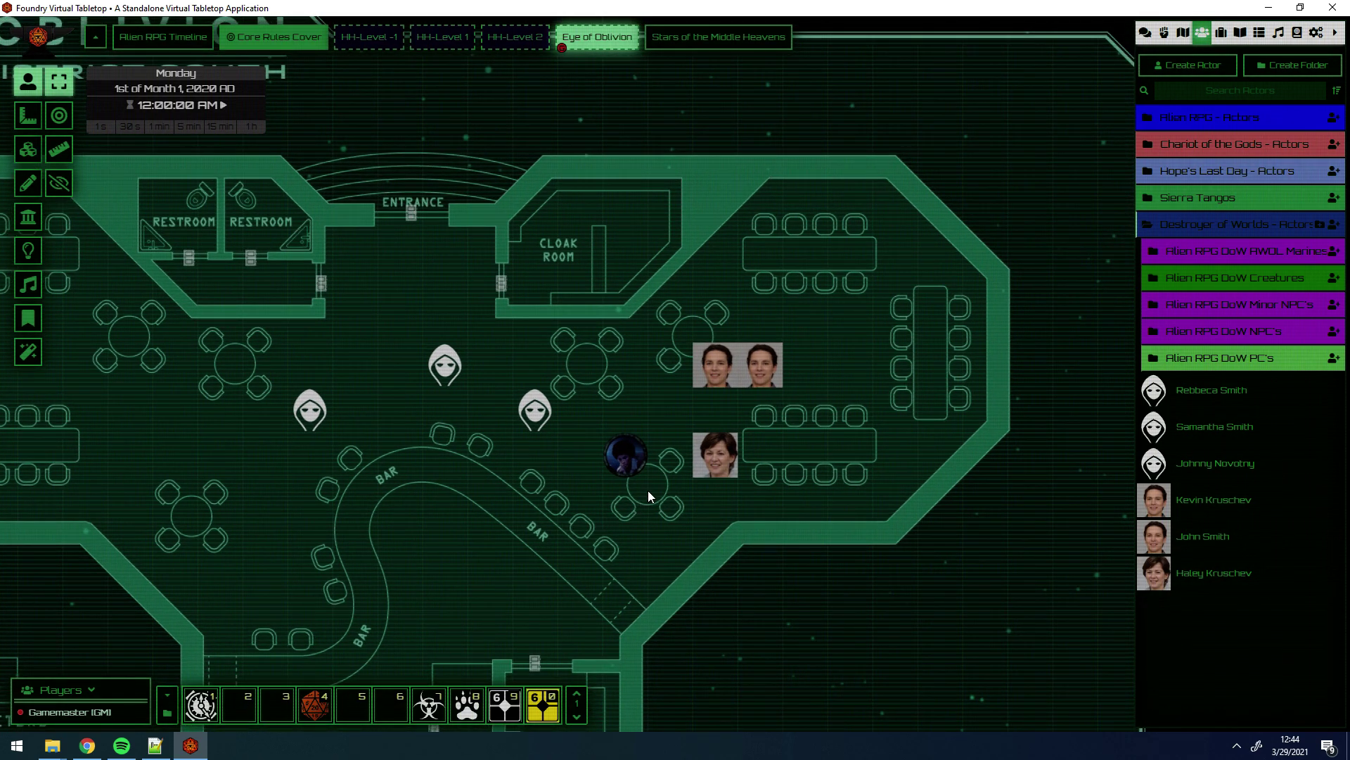
# Step: Generate another character with a procedural image, and place its token at the round table just south of the cloak room
pyautogui.click(314, 704)
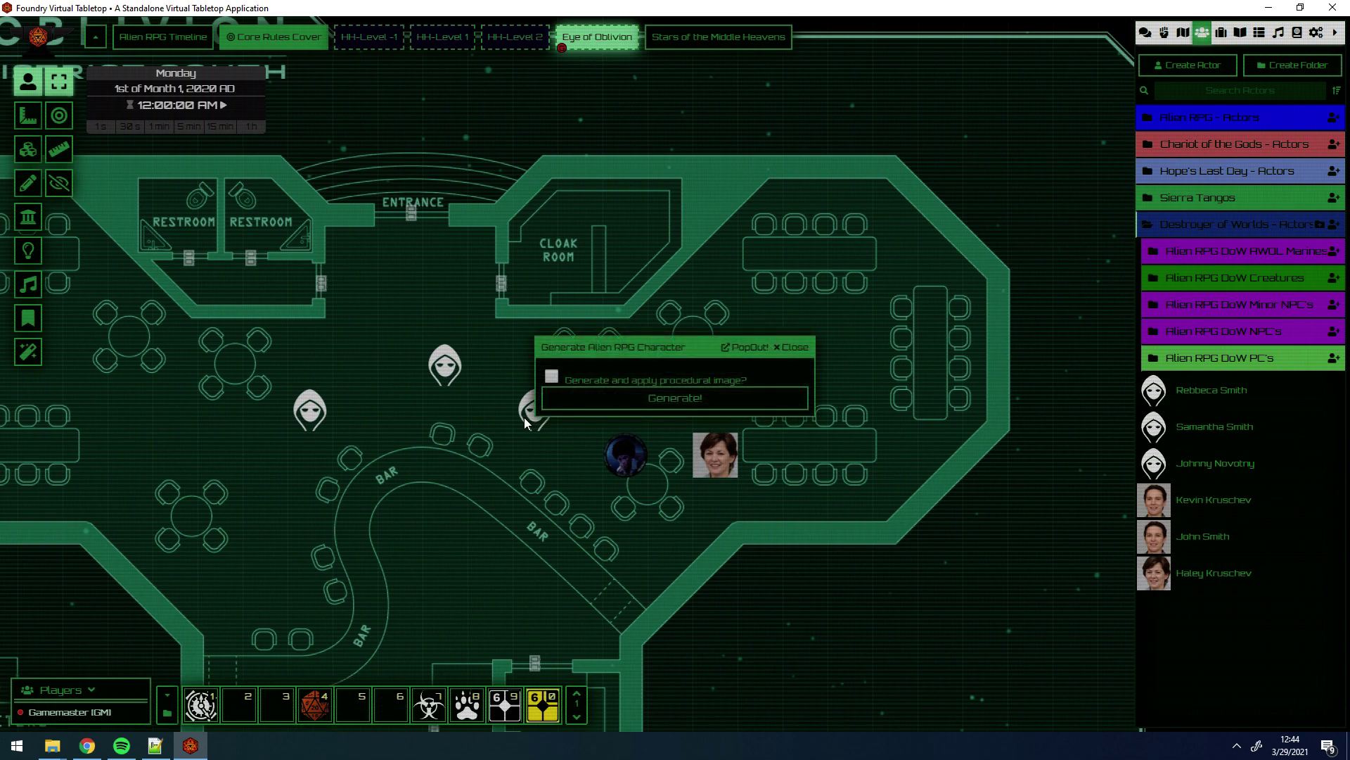
pyautogui.click(598, 398)
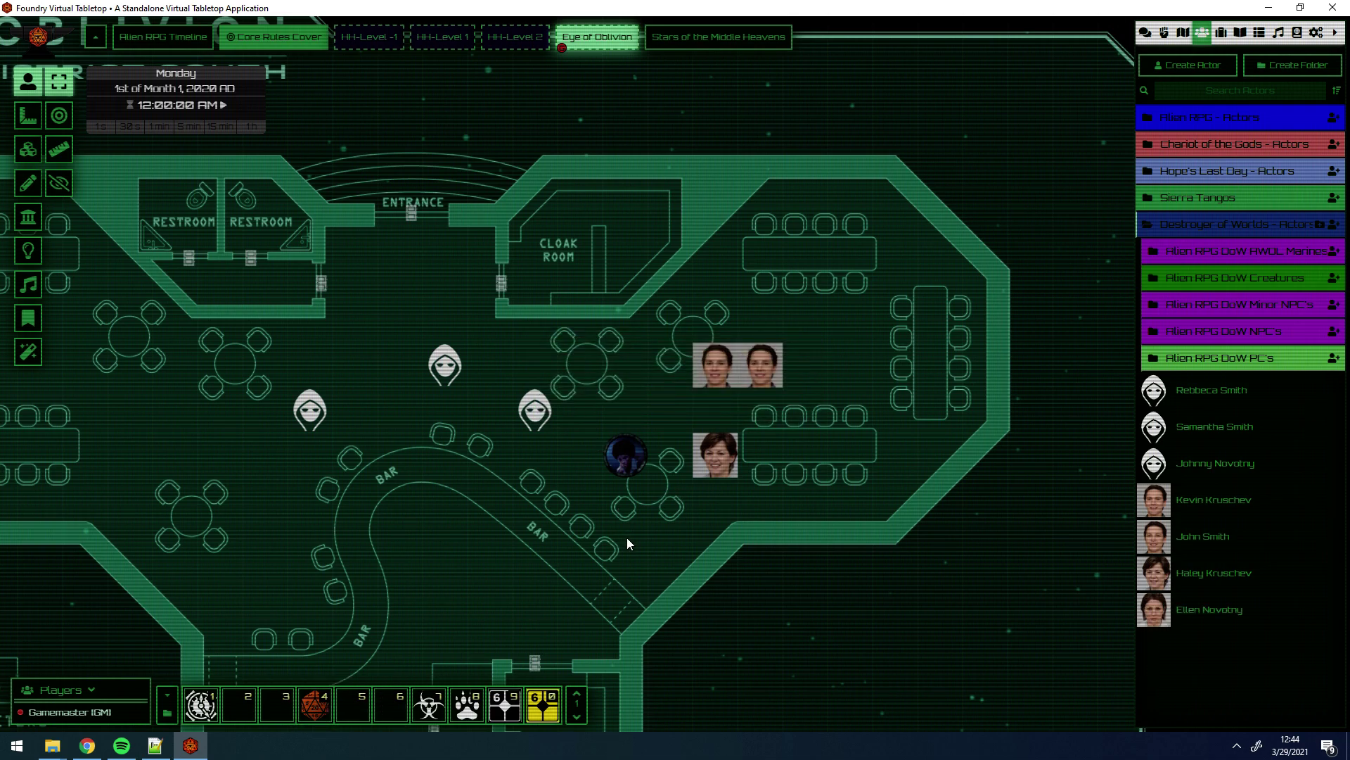
pyautogui.moveTo(1196, 615); pyautogui.dragTo(624, 372)
pyautogui.press('Tab')
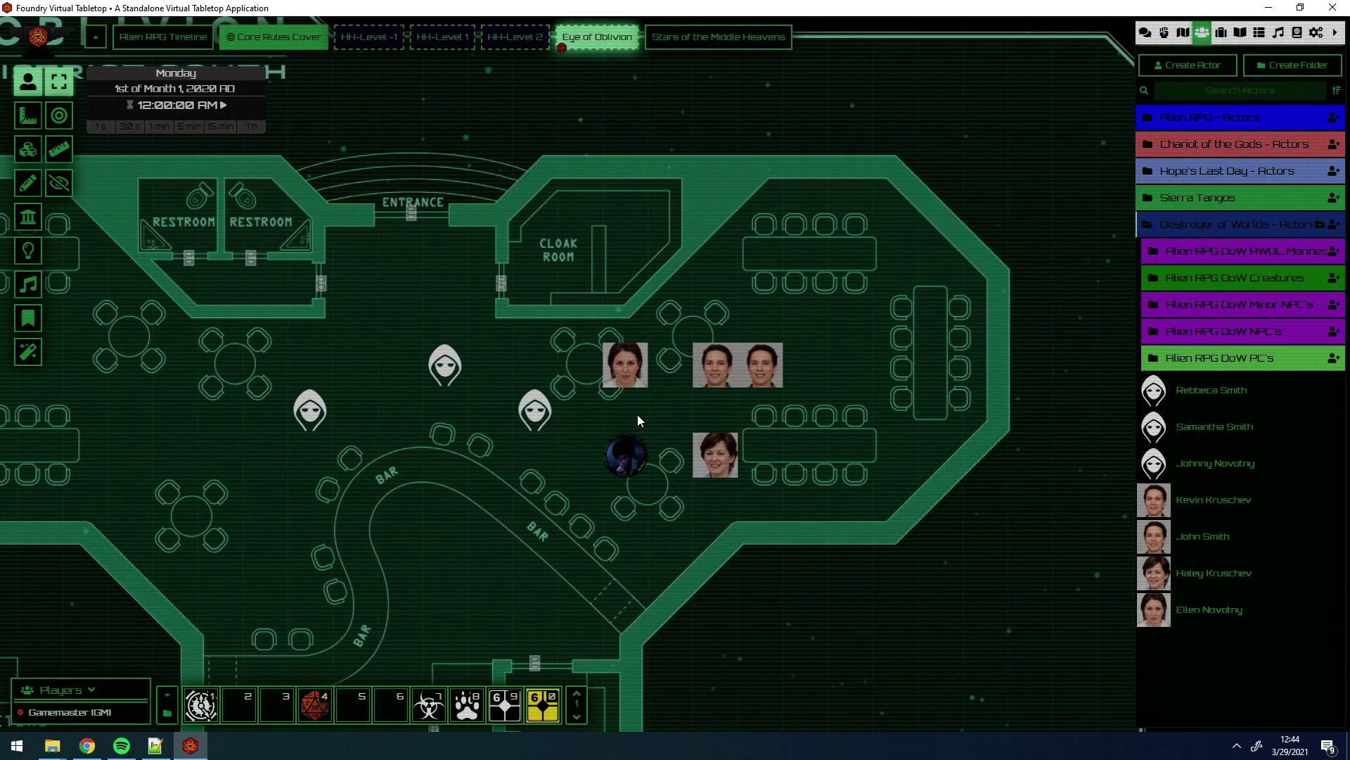
# Step: Move the generator dialog clear of the portrait tokens, and generate a further character with the procedural image option on
pyautogui.click(316, 706)
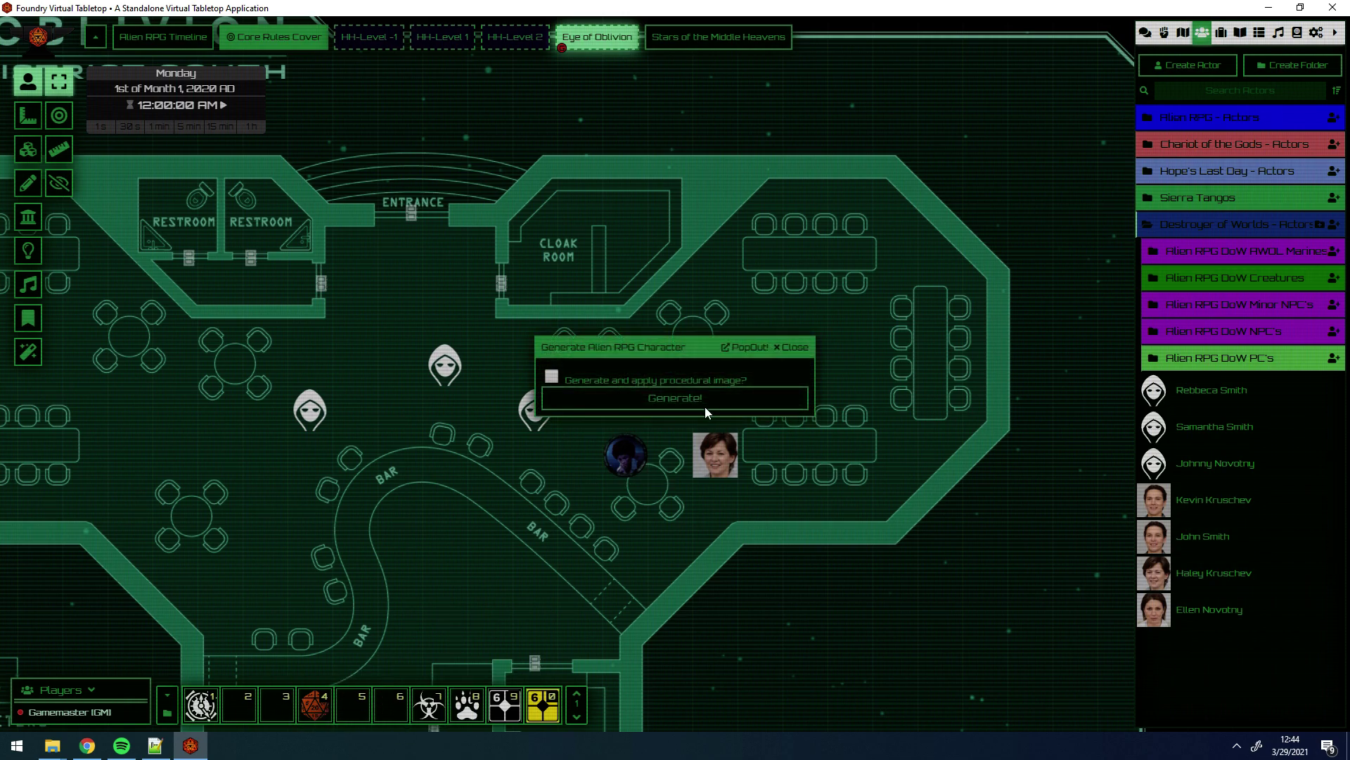
pyautogui.moveTo(629, 359); pyautogui.dragTo(281, 385)
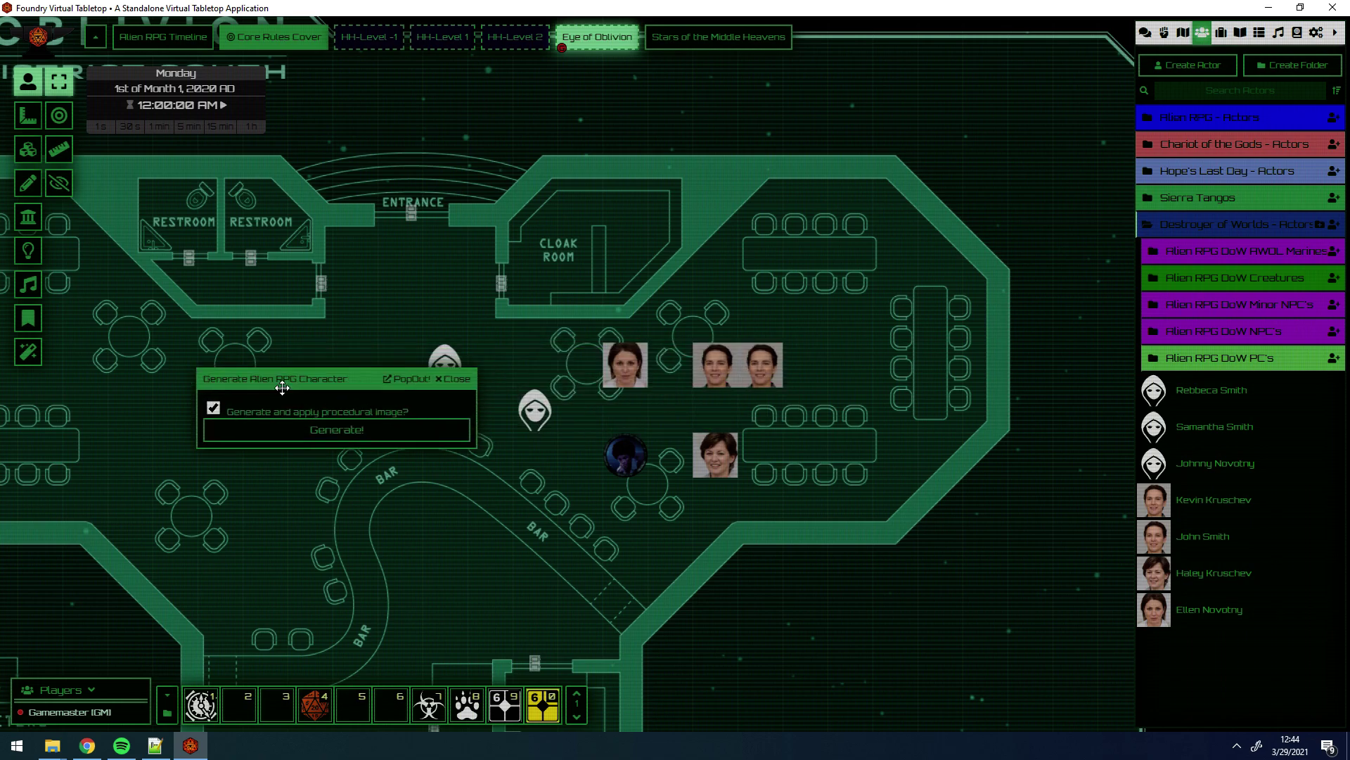
pyautogui.click(304, 433)
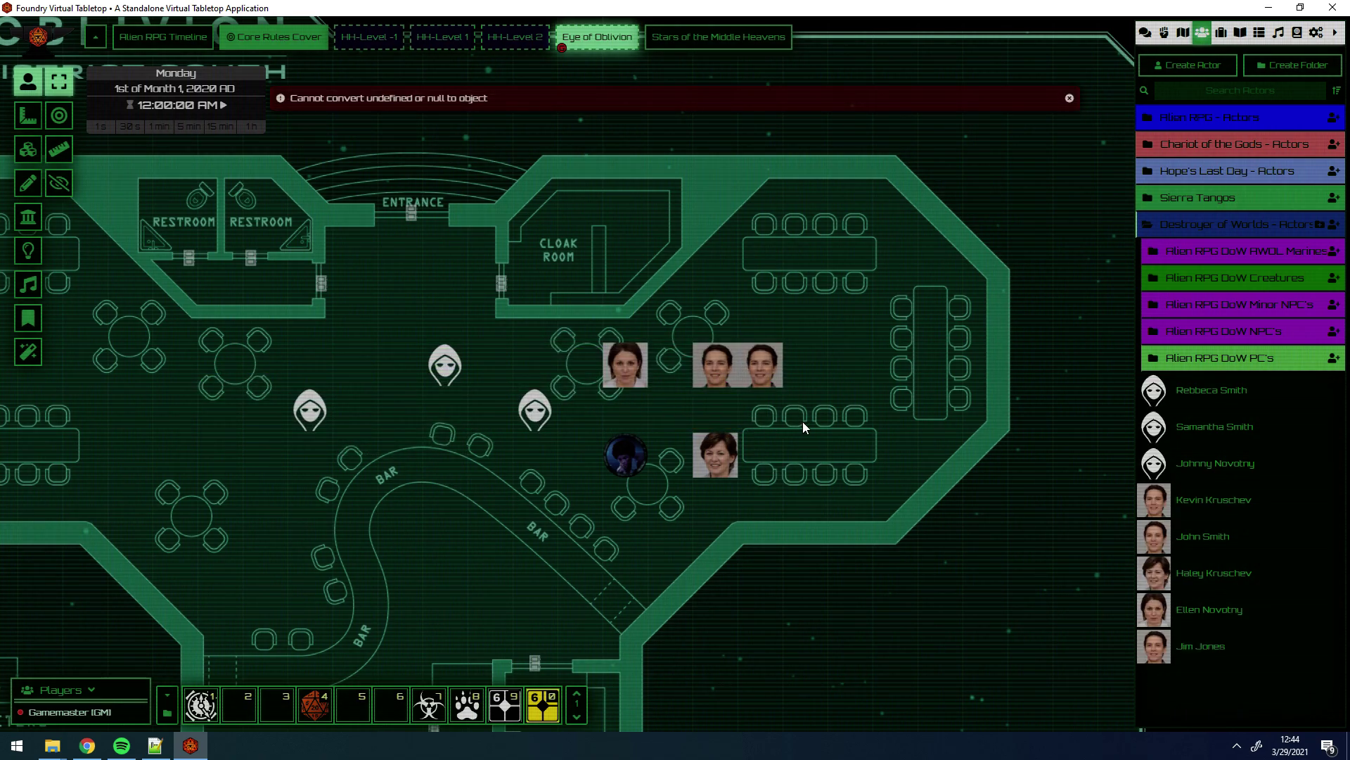
pyautogui.moveTo(803, 421); pyautogui.dragTo(708, 437)
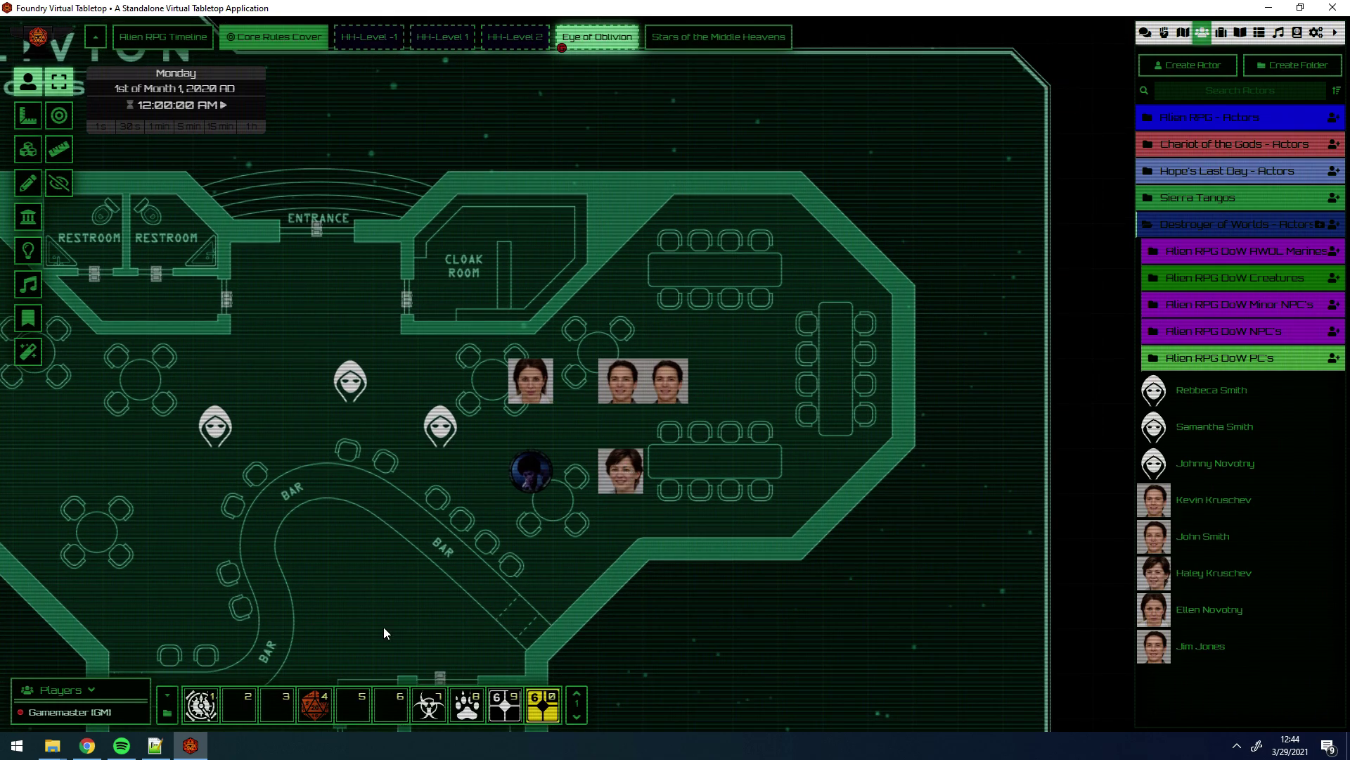
# Step: Generate another character with the procedural image option on, and place its token in the gap in the portrait row south of the cloak room
pyautogui.click(314, 705)
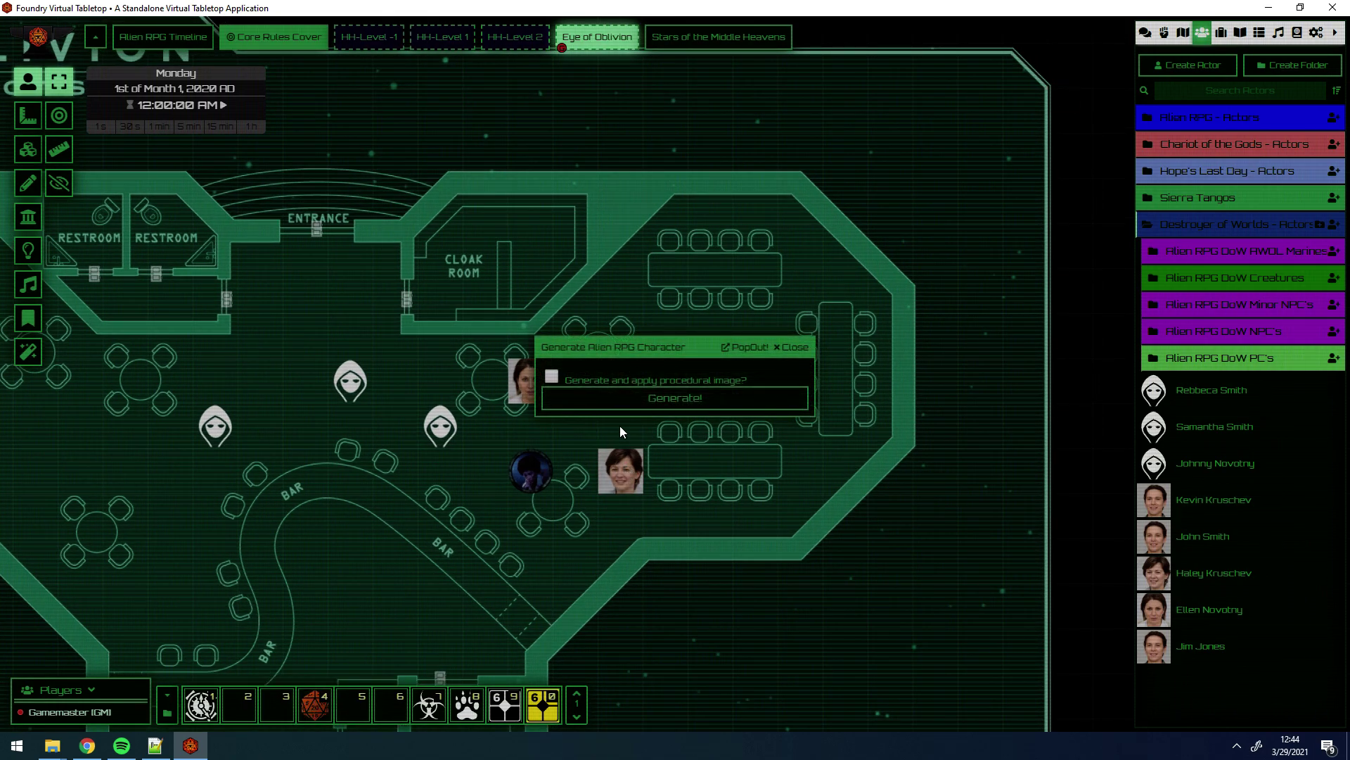
pyautogui.click(567, 396)
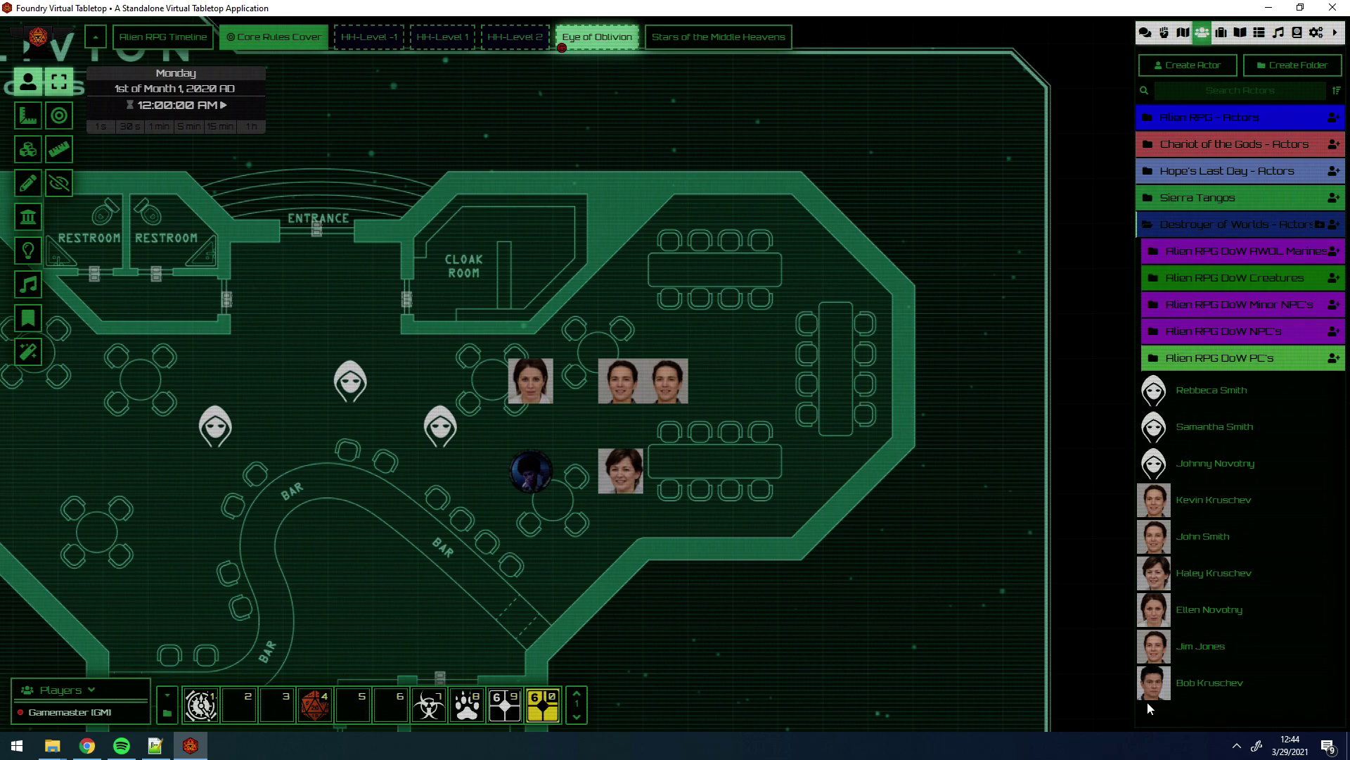
pyautogui.moveTo(1156, 688); pyautogui.dragTo(574, 401)
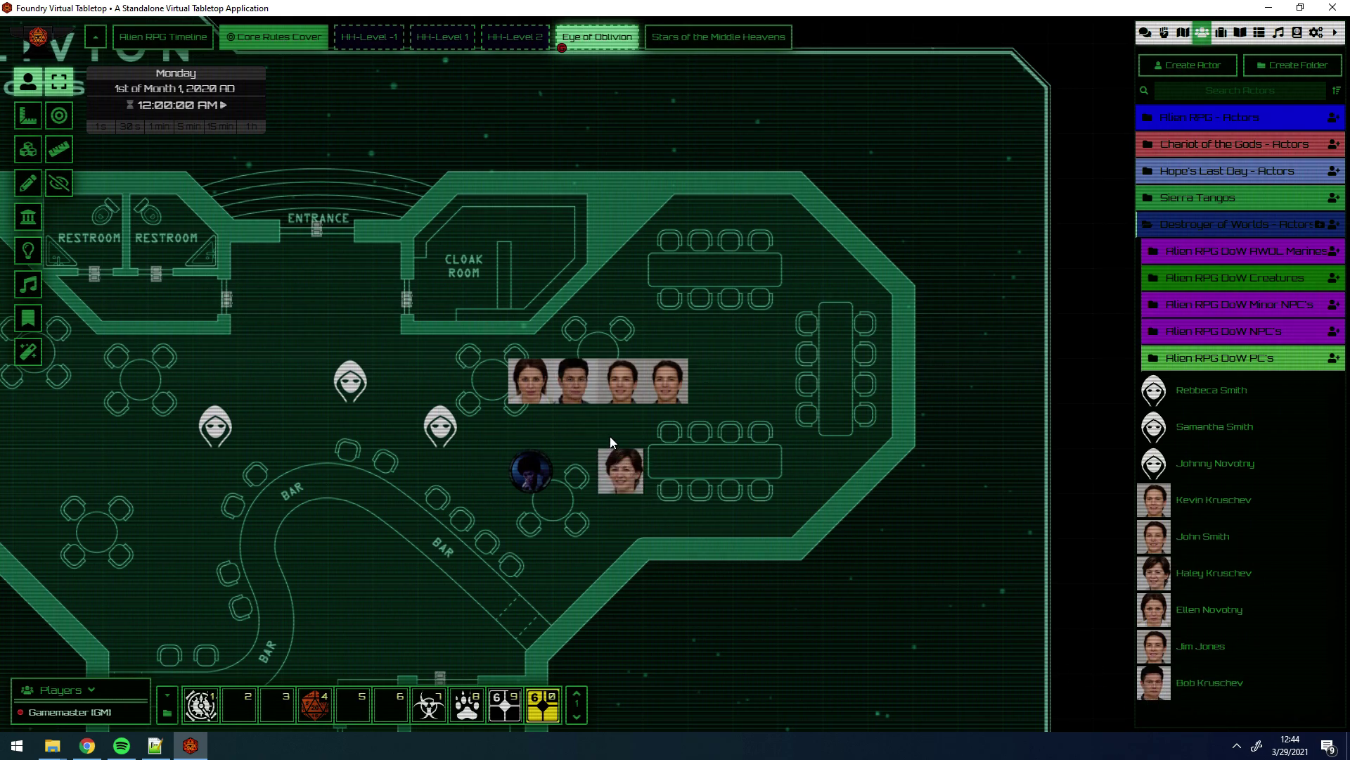
# Step: Delete the three hooded default tokens from the open floor between the entrance and the bar
pyautogui.scroll(10, 604, 426)
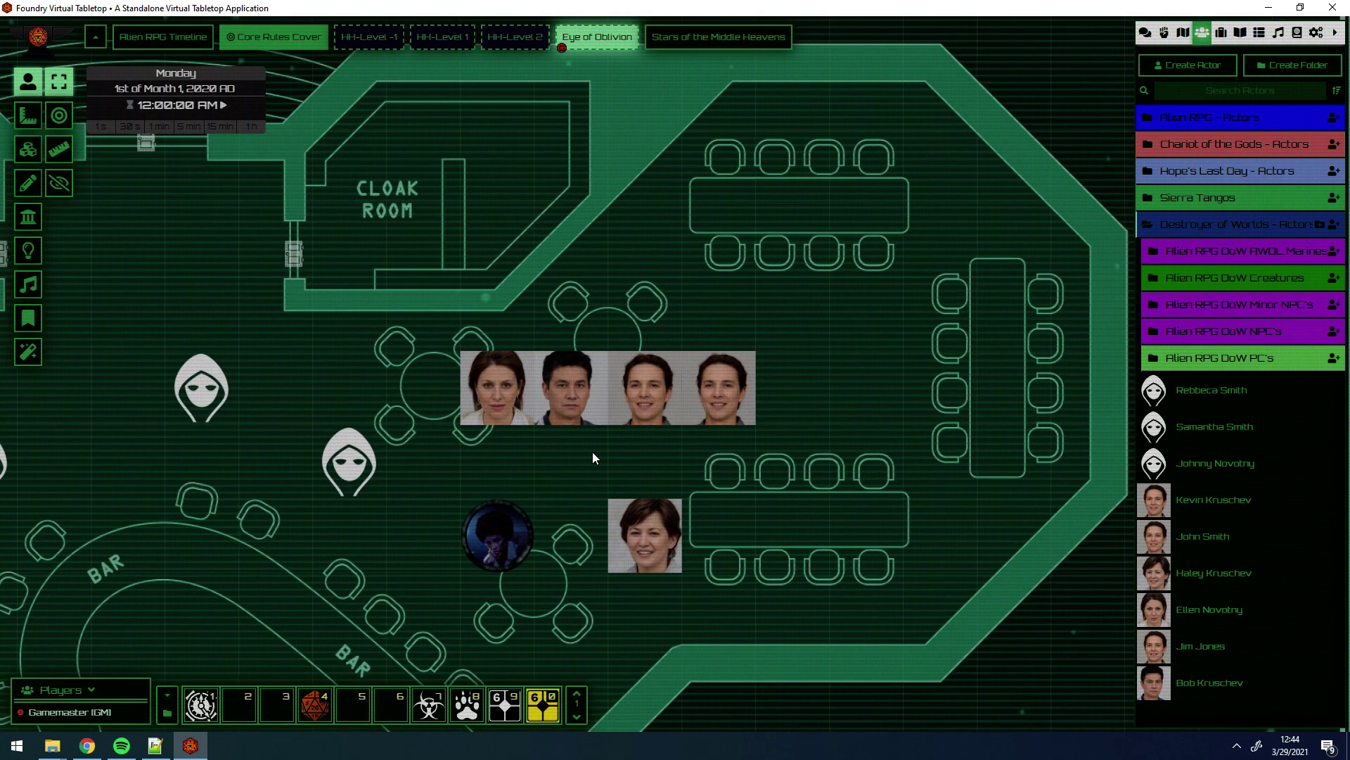
pyautogui.click(645, 387)
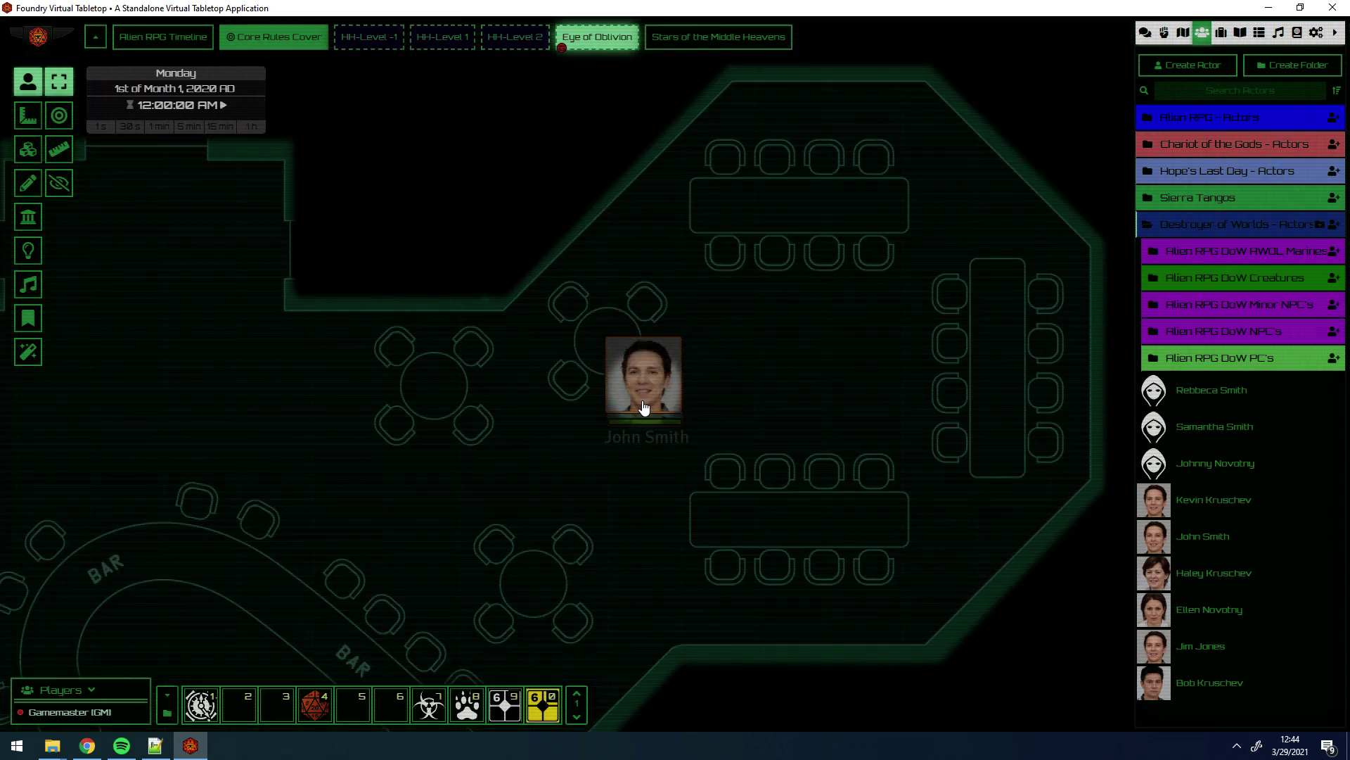
pyautogui.moveTo(597, 444); pyautogui.dragTo(555, 450)
pyautogui.scroll(-3, 584, 382)
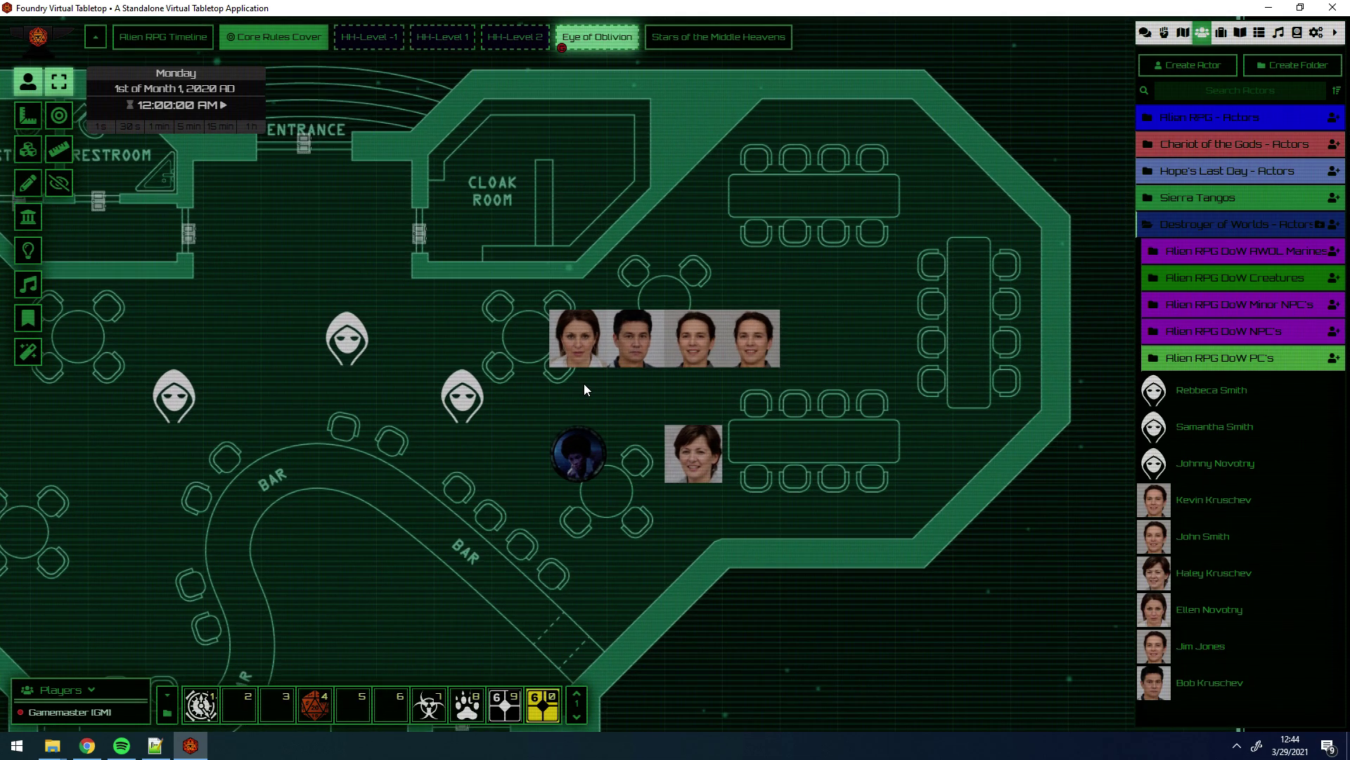
pyautogui.click(464, 392)
pyautogui.moveTo(317, 303); pyautogui.dragTo(439, 425)
pyautogui.scroll(2, 502, 381)
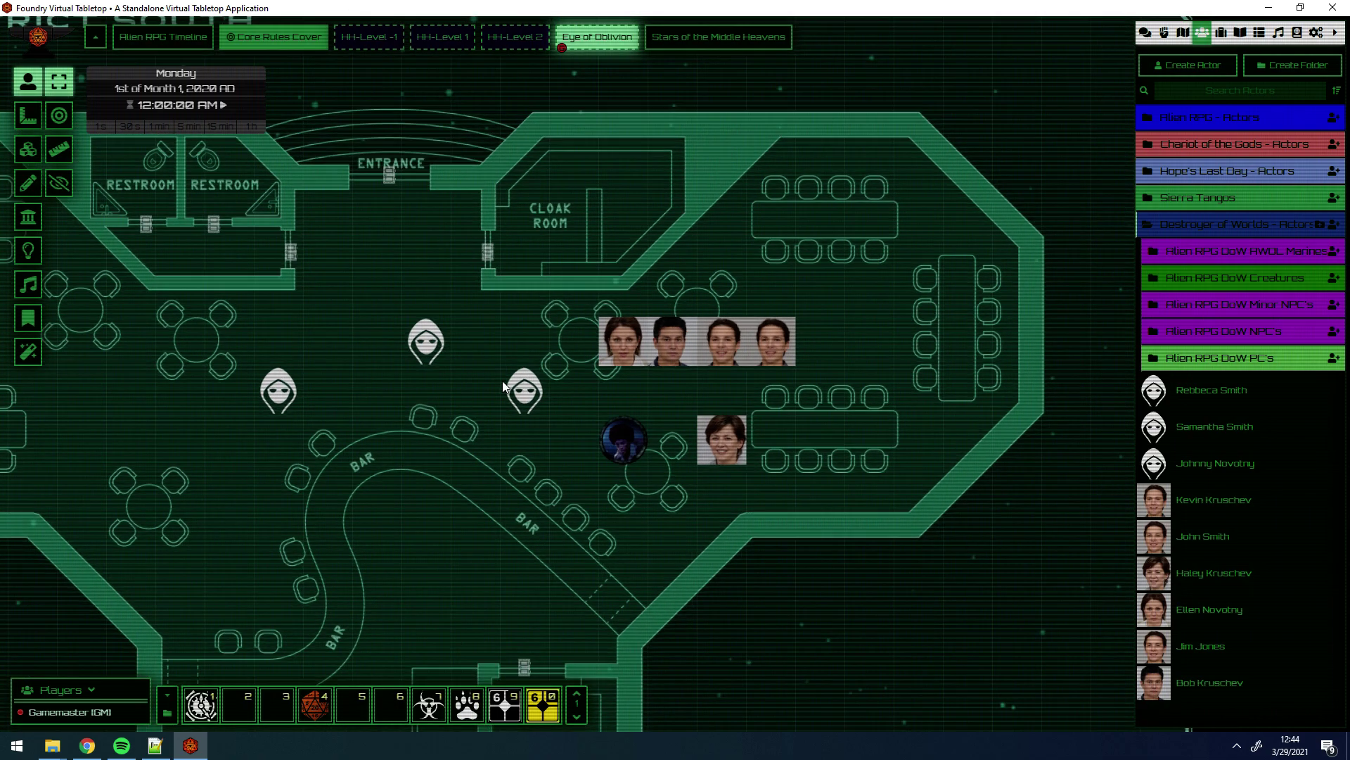
pyautogui.press('Delete')
pyautogui.click(279, 389)
pyautogui.press('Delete')
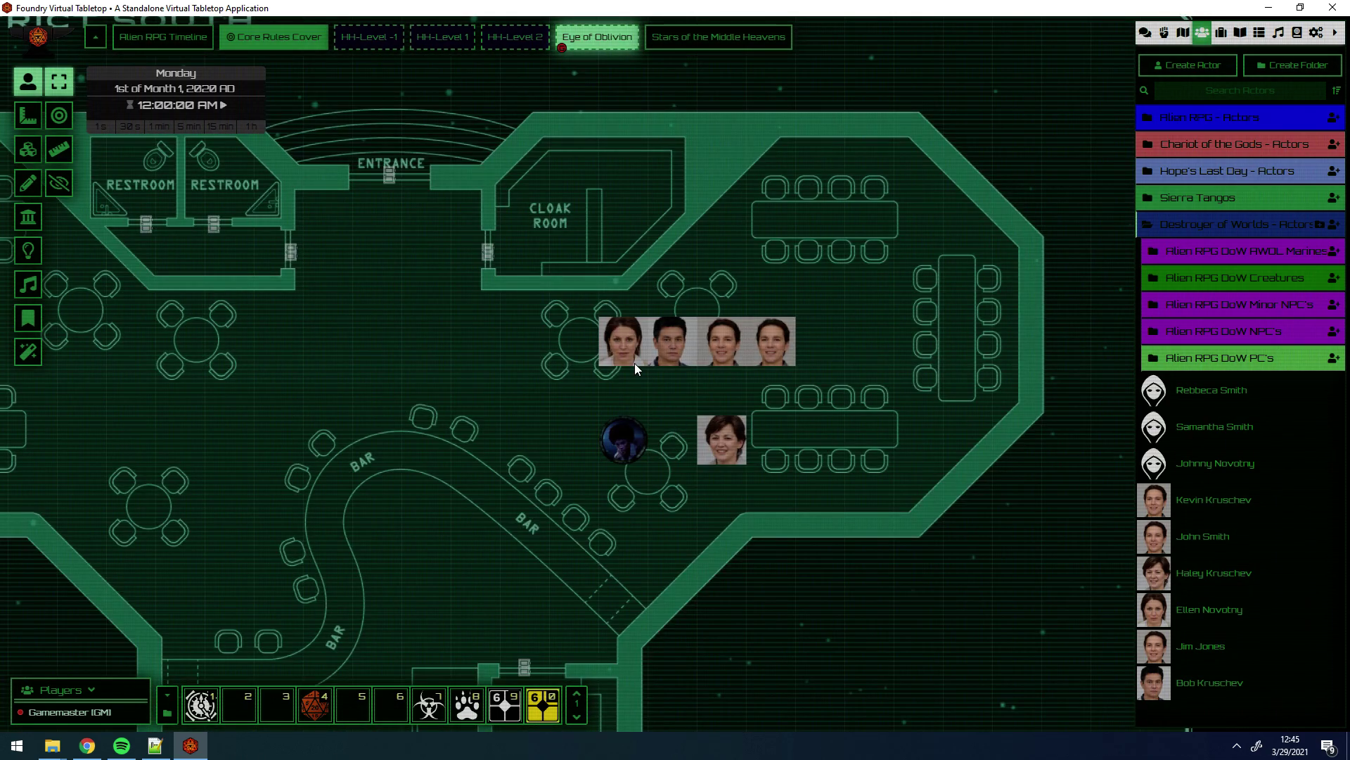
# Step: Move the westernmost portrait token to the floor northwest of the bar, and review the general details on its character sheet
pyautogui.moveTo(635, 363); pyautogui.dragTo(342, 381)
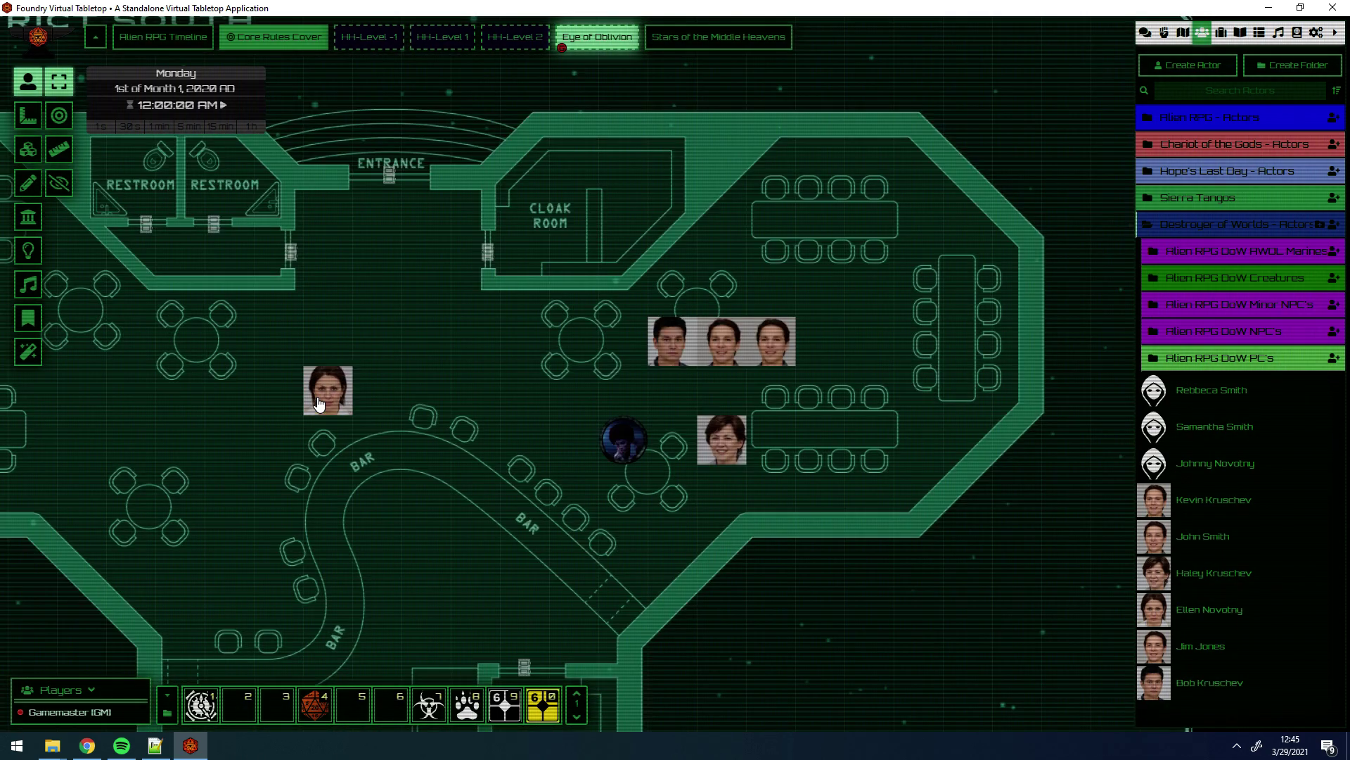
pyautogui.doubleClick(328, 389)
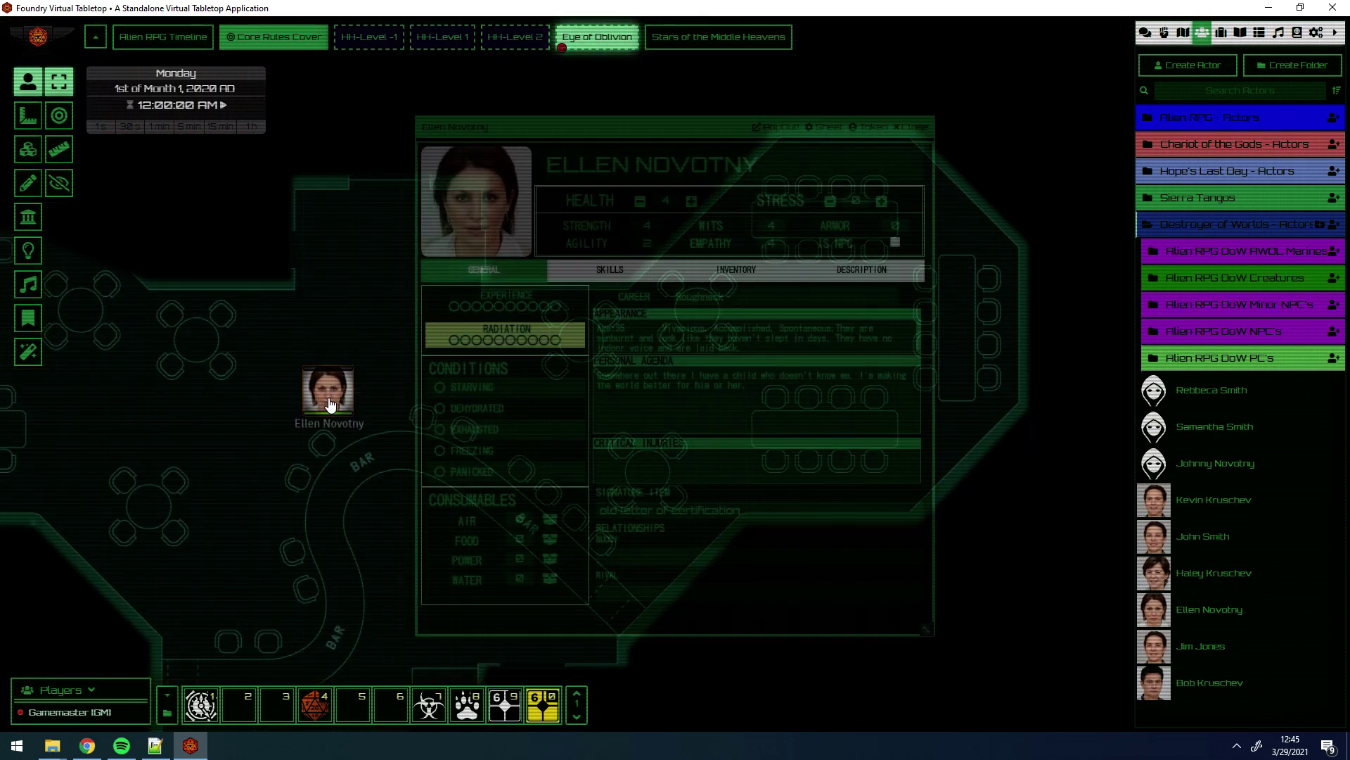
pyautogui.click(608, 334)
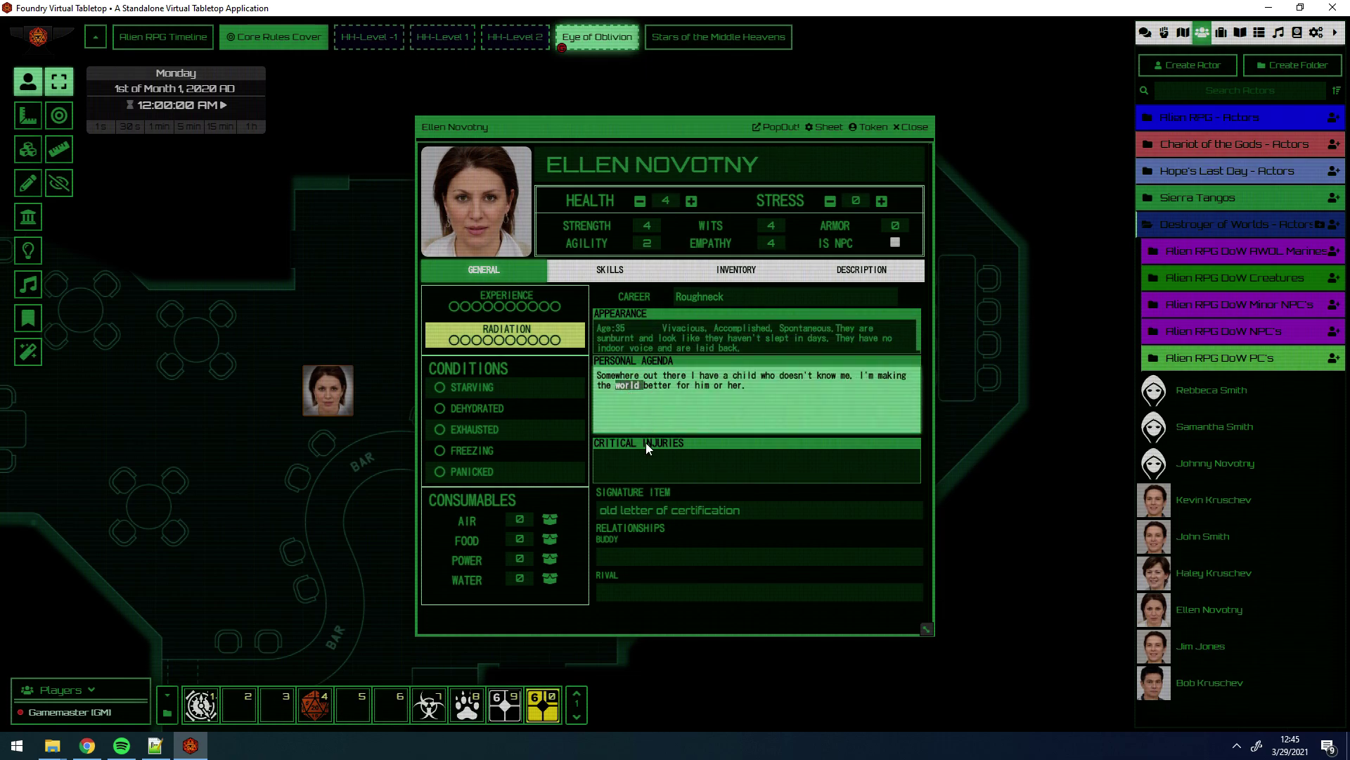
pyautogui.click(912, 128)
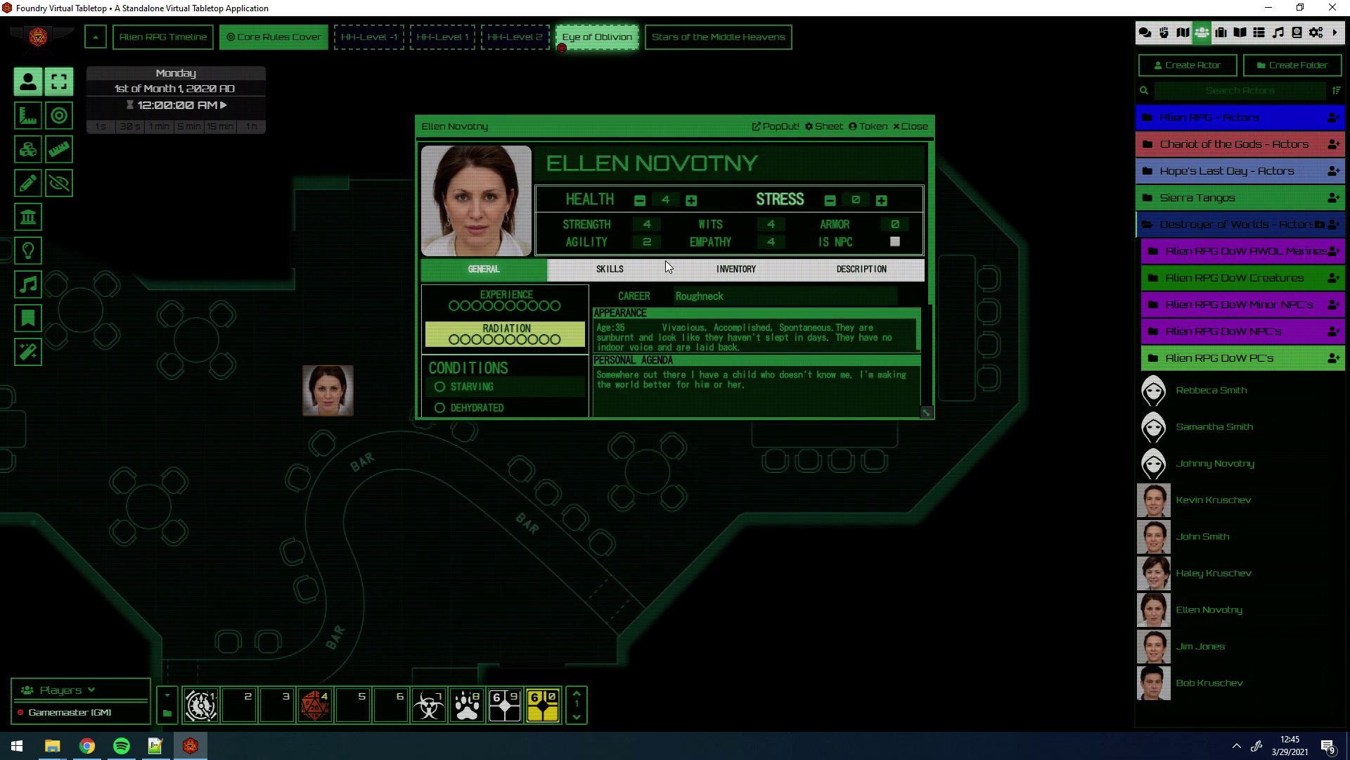
pyautogui.click(435, 313)
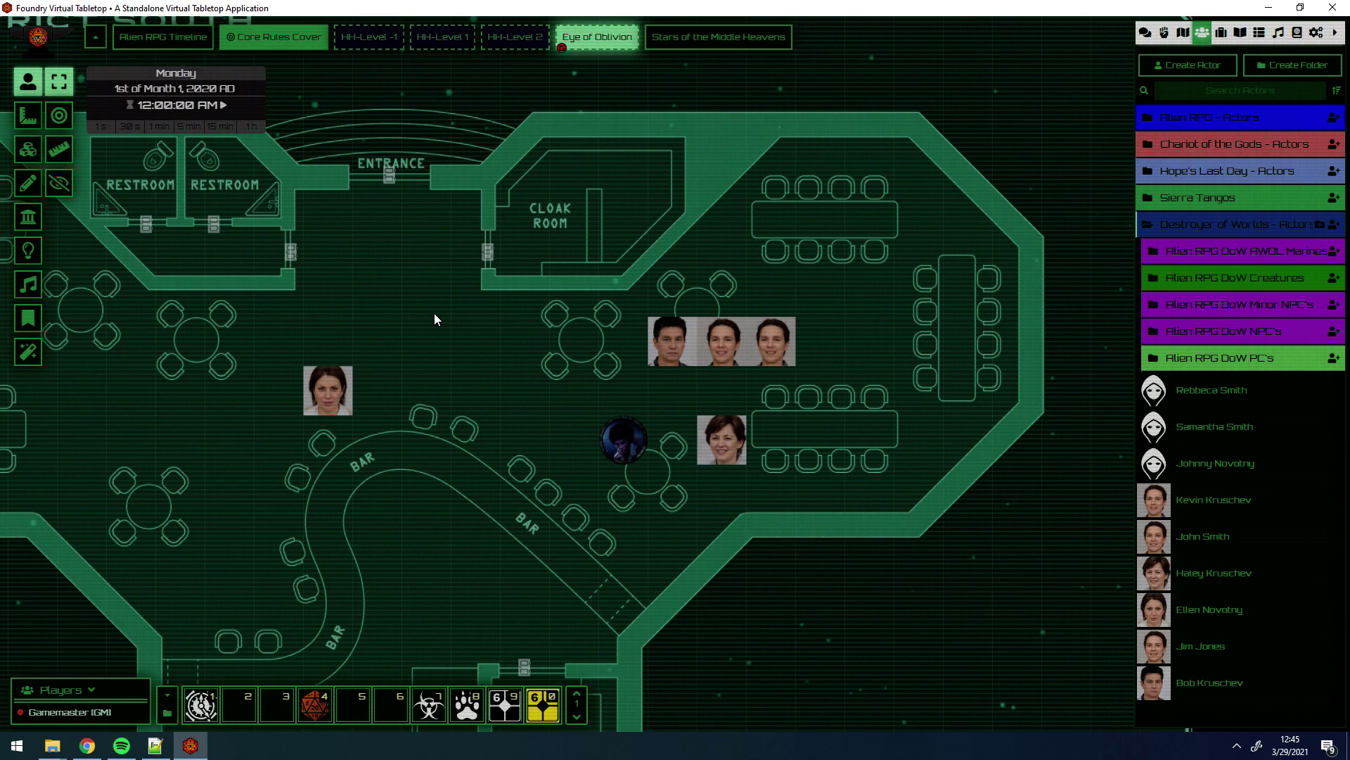
# Step: Examine the same character's skills and the description of the Inquisitive talent, leaving the sheet closed
pyautogui.moveTo(427, 290); pyautogui.dragTo(501, 405)
pyautogui.press('Left')
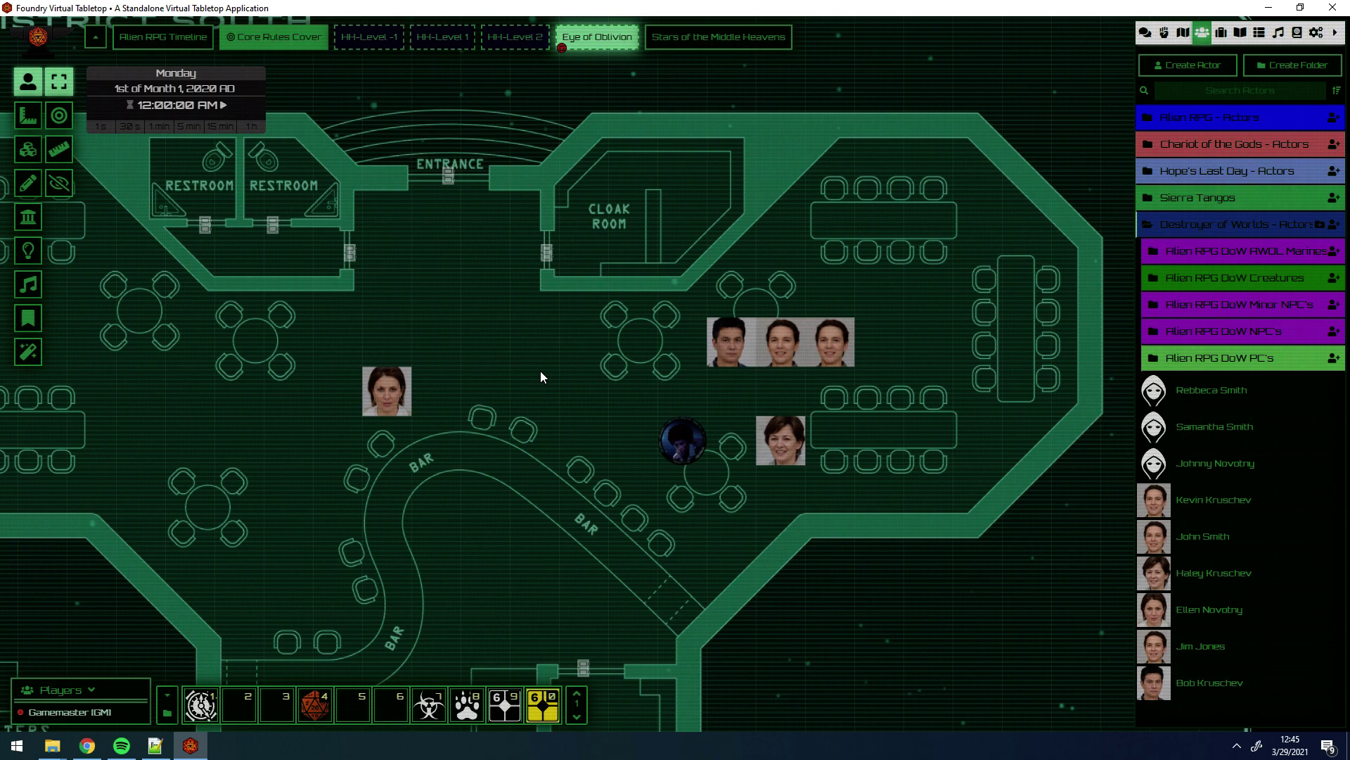
pyautogui.doubleClick(387, 391)
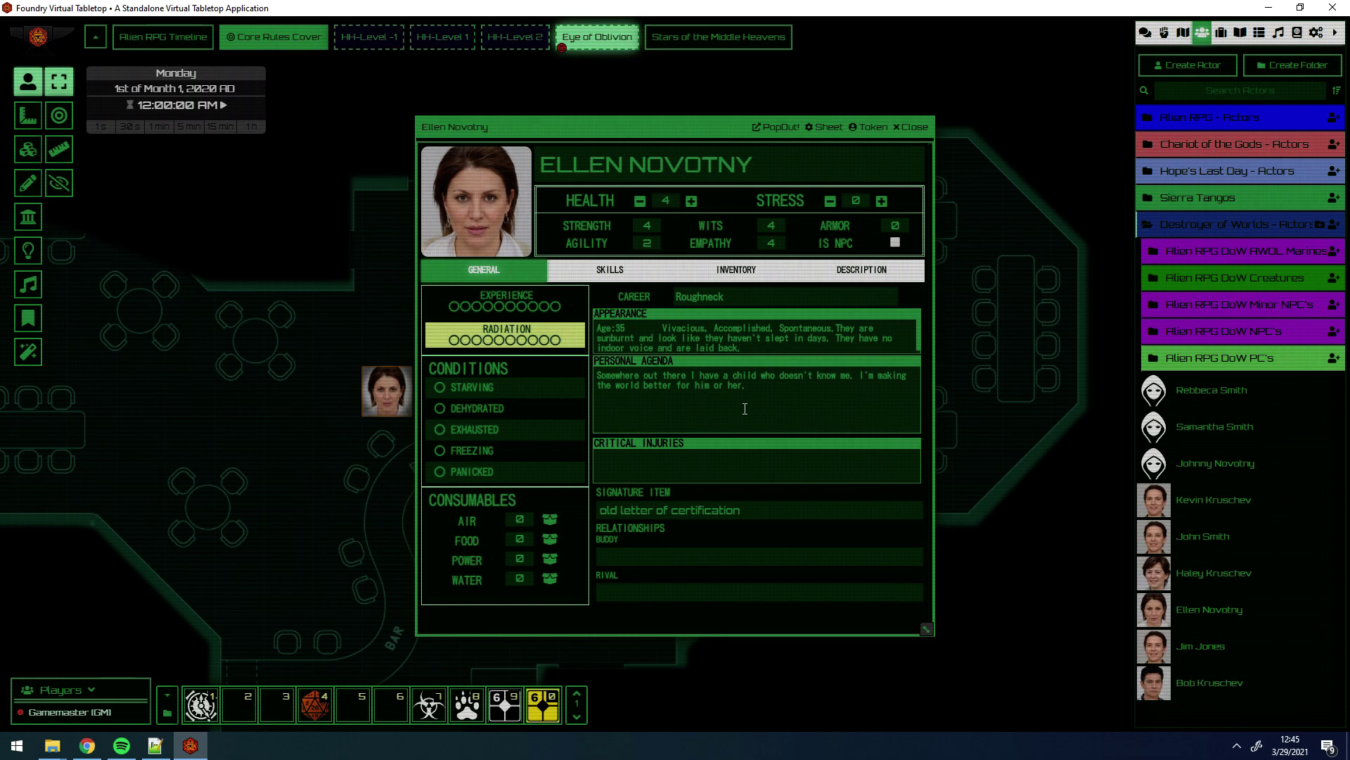
pyautogui.click(610, 270)
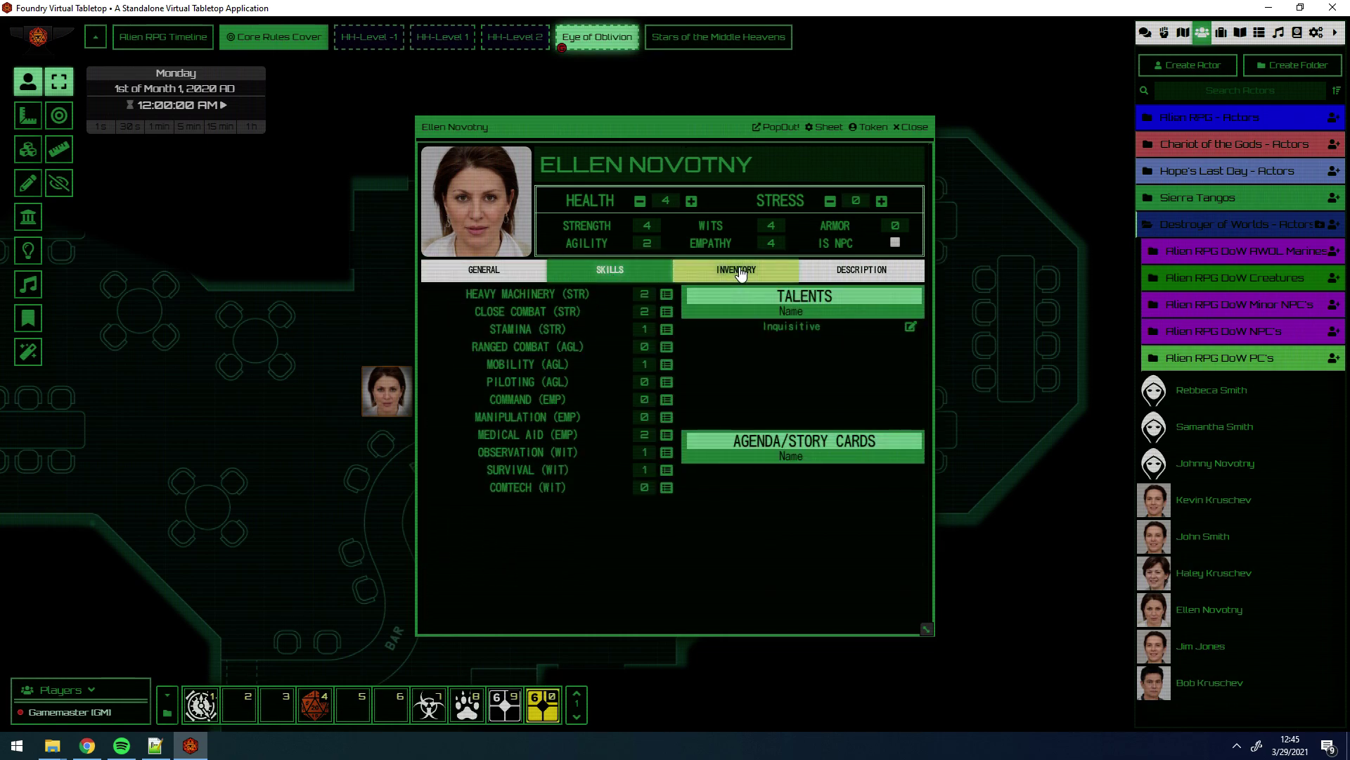
pyautogui.click(750, 325)
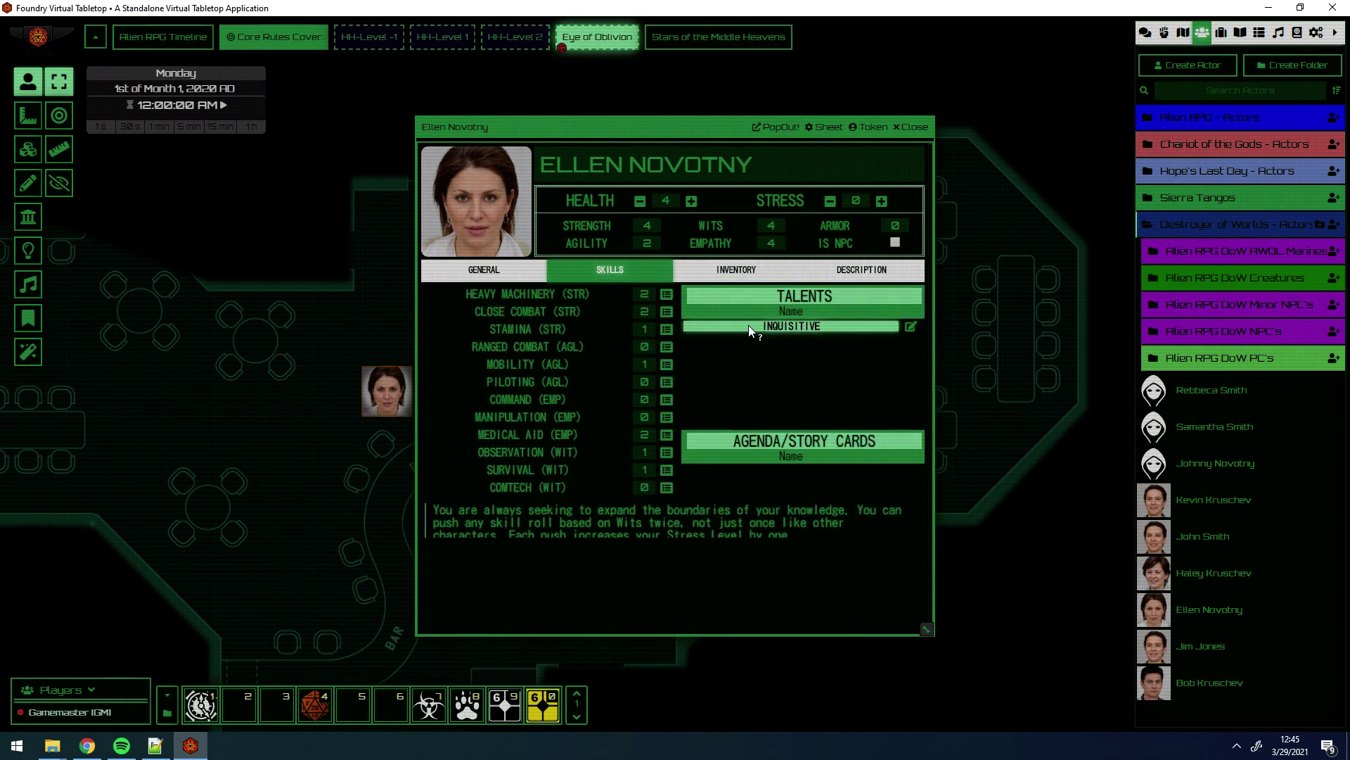
pyautogui.click(908, 127)
# Step: Spread out the portrait row by moving its first token south of the entrance and its second to the floor just north of the bar stools
pyautogui.moveTo(551, 379); pyautogui.dragTo(558, 469)
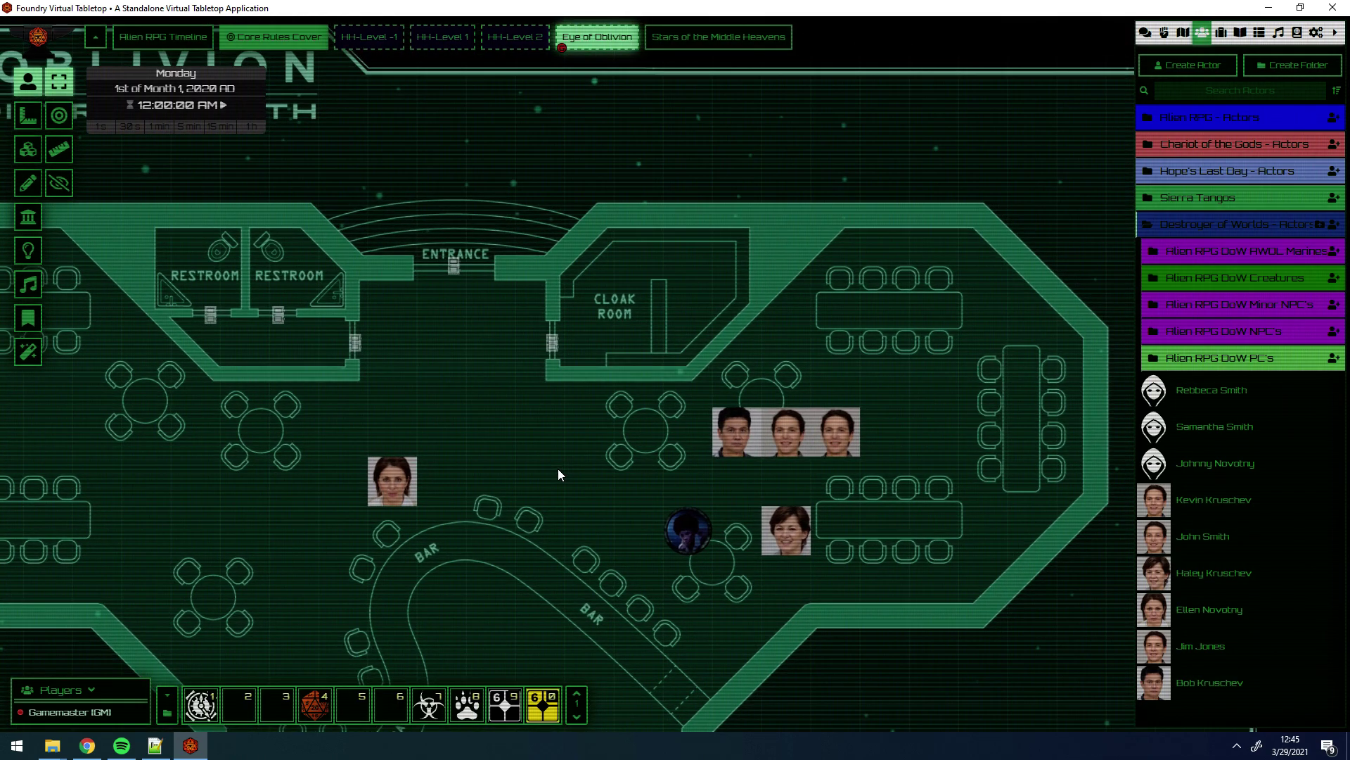
pyautogui.scroll(-1, 558, 470)
pyautogui.moveTo(748, 422); pyautogui.dragTo(640, 421)
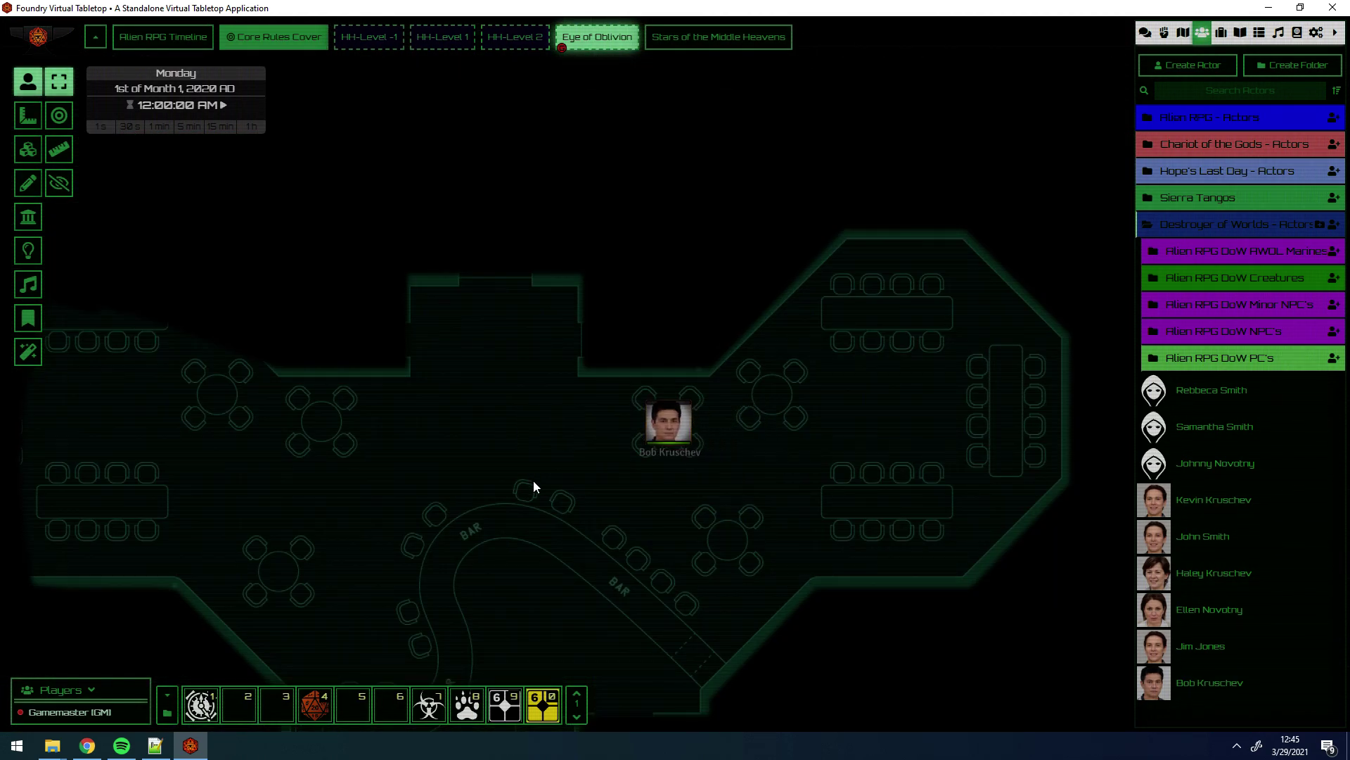
pyautogui.click(615, 535)
pyautogui.moveTo(795, 422); pyautogui.dragTo(633, 486)
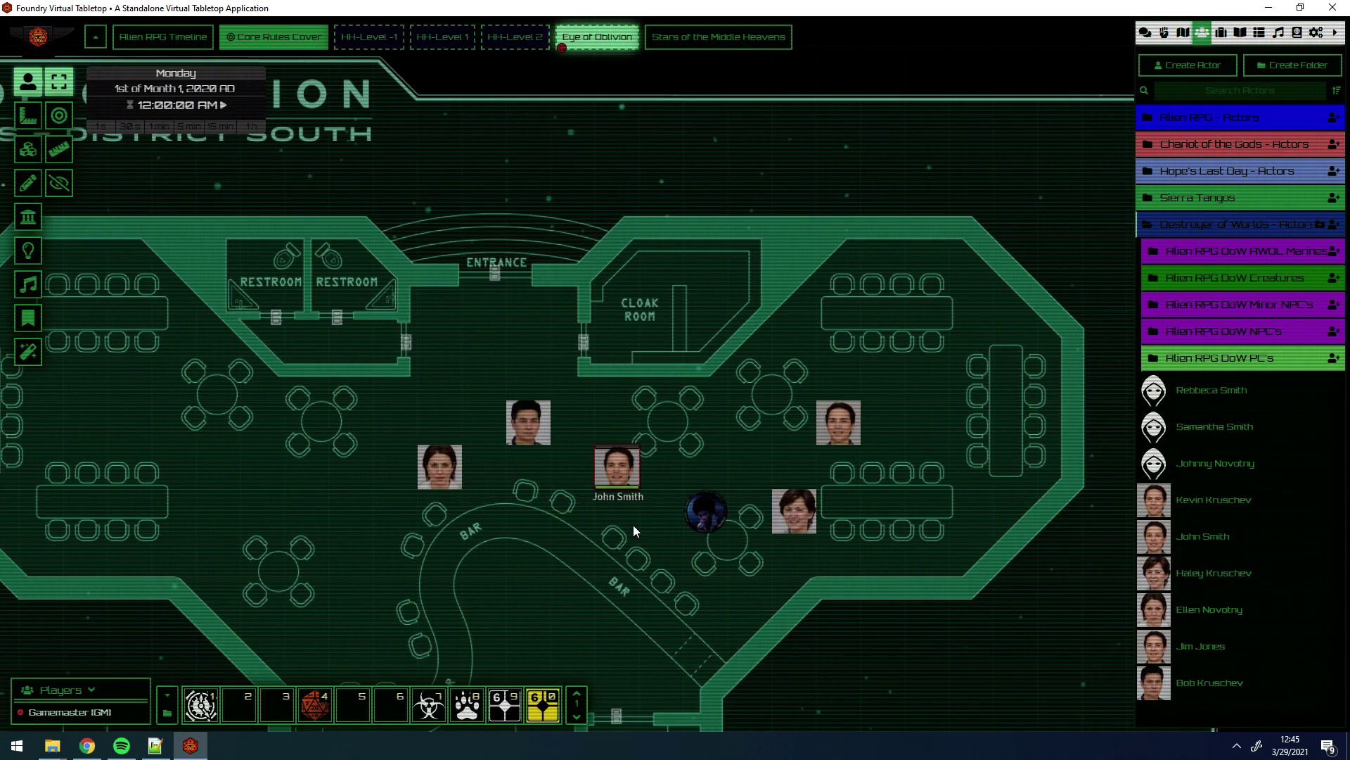